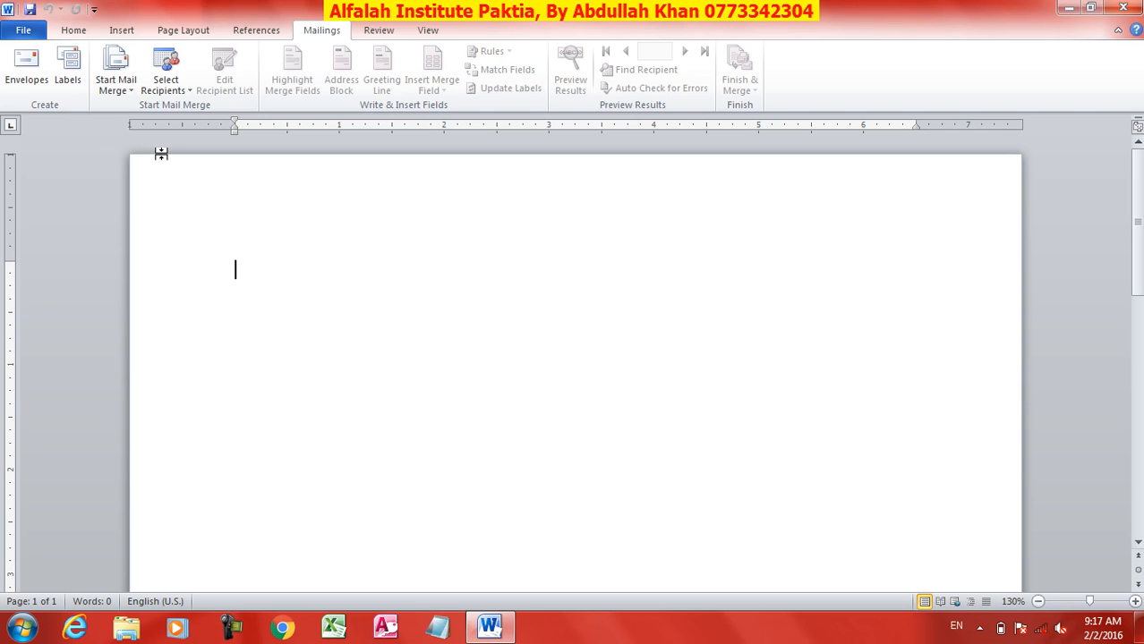
Step: Open the Start Mail Merge dropdown on the Mailings tab to see the document types
left_click(125, 94)
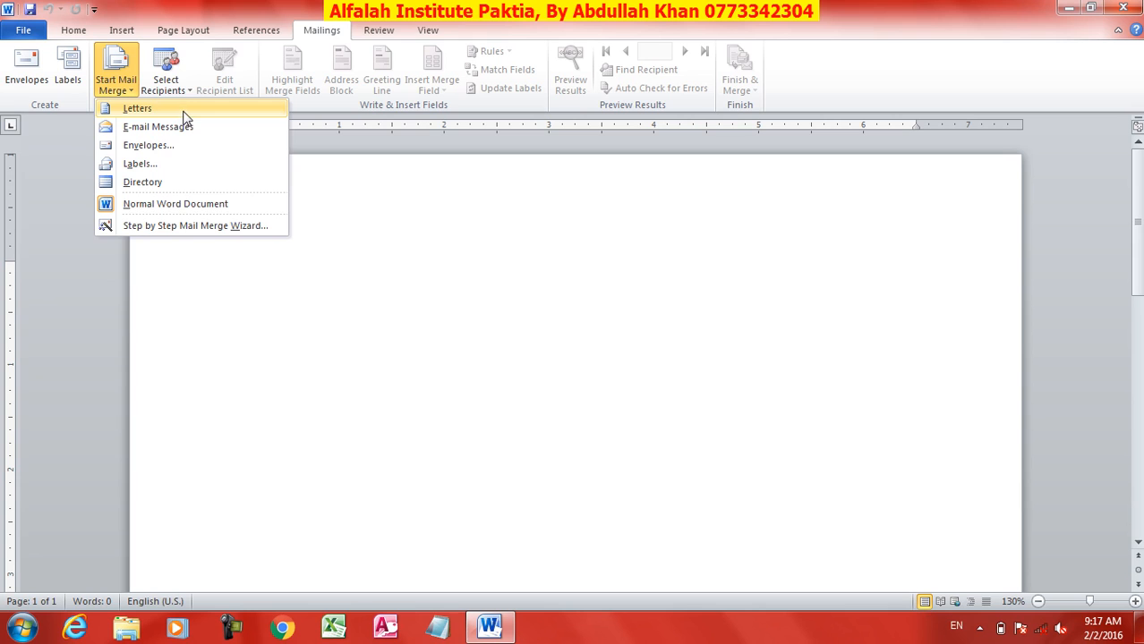
Step: Make the document a Letters mail merge and begin a new list via Select Recipients > Type New List
left_click(130, 111)
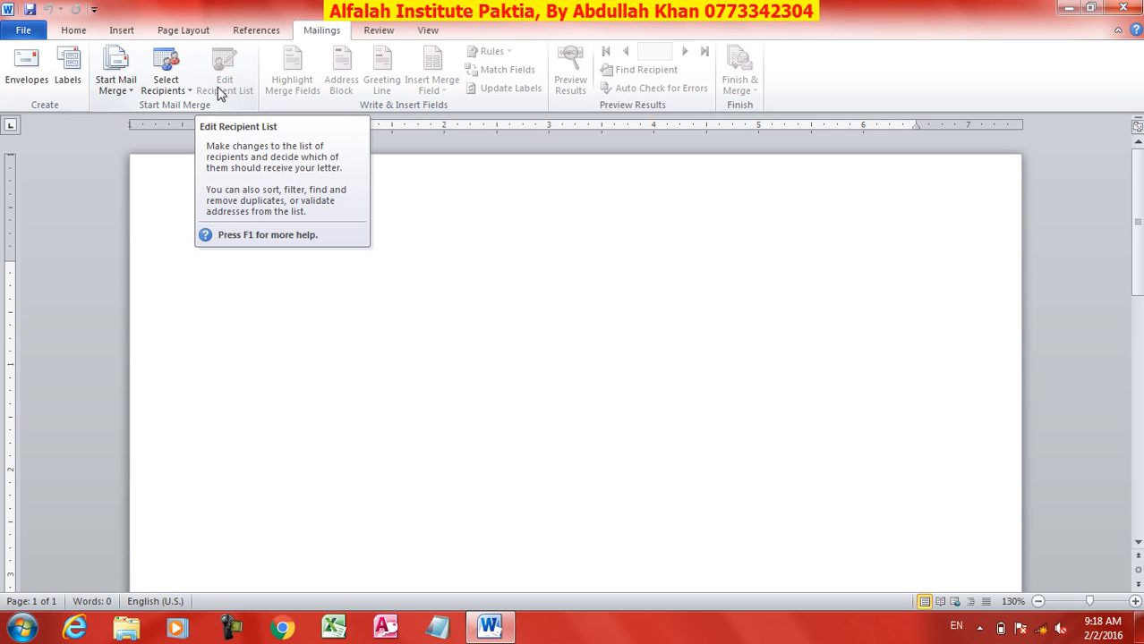
left_click(163, 87)
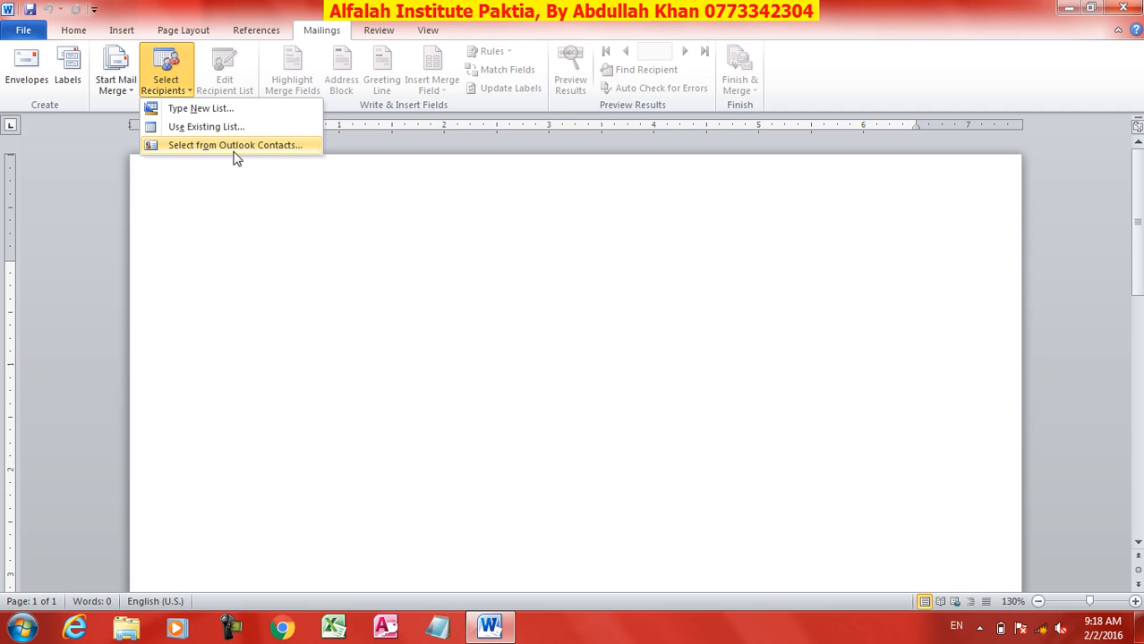
left_click(196, 111)
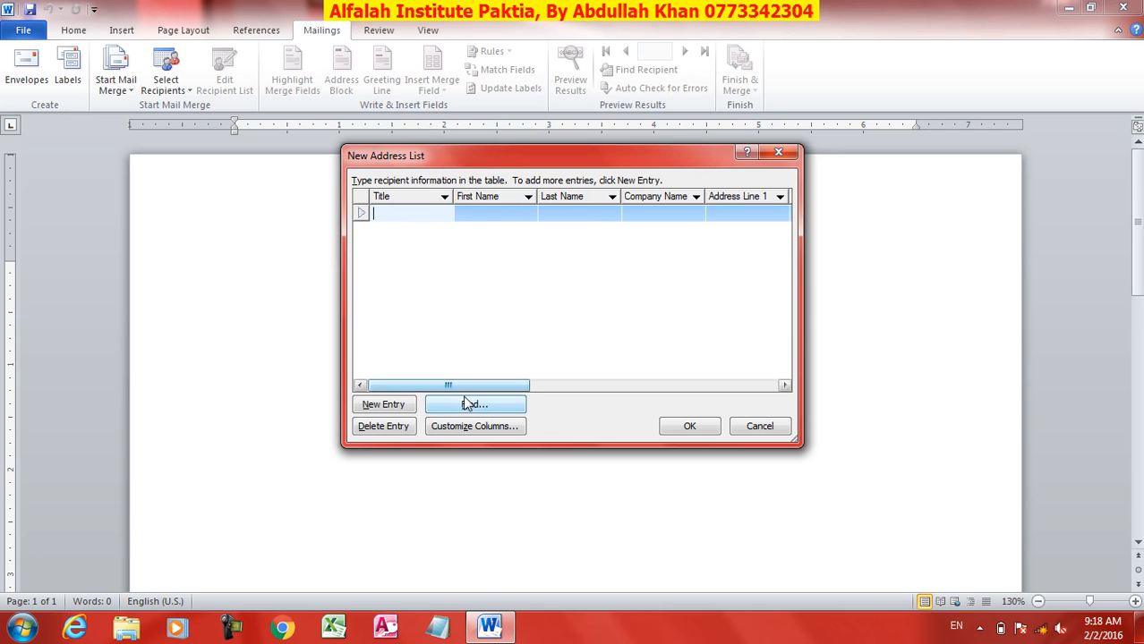
Step: Shift the New Address List dialog higher and open Customize Columns
left_click_drag(454, 385, 404, 389)
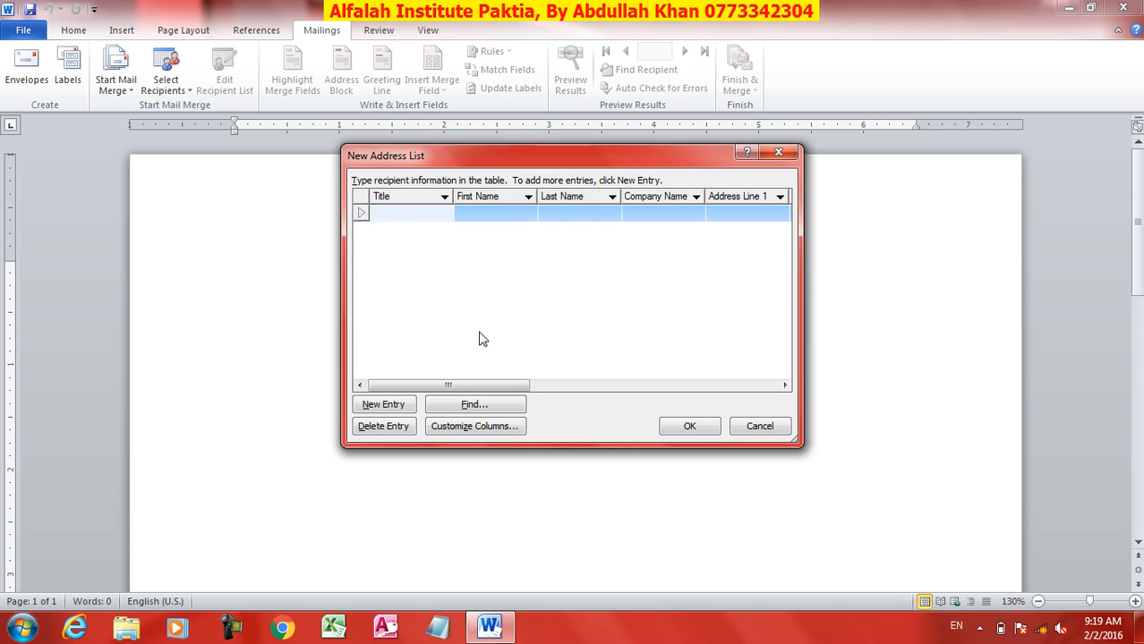
left_click_drag(463, 157, 459, 141)
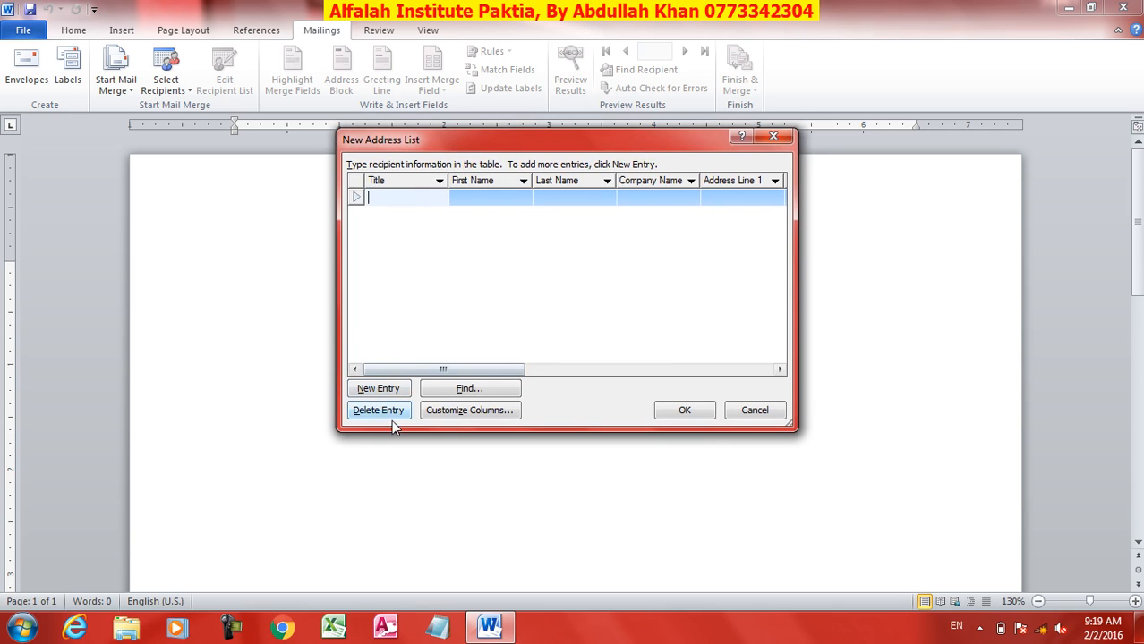
left_click(476, 410)
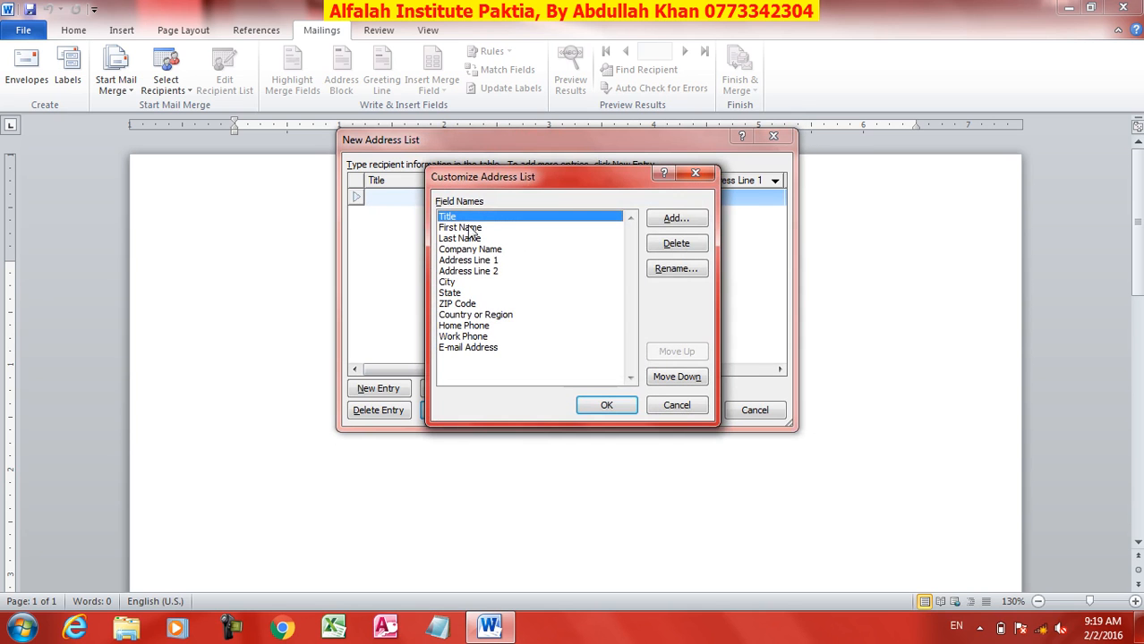
Step: Delete the Title field and rename First Name to Name
left_click(677, 247)
left_click(541, 356)
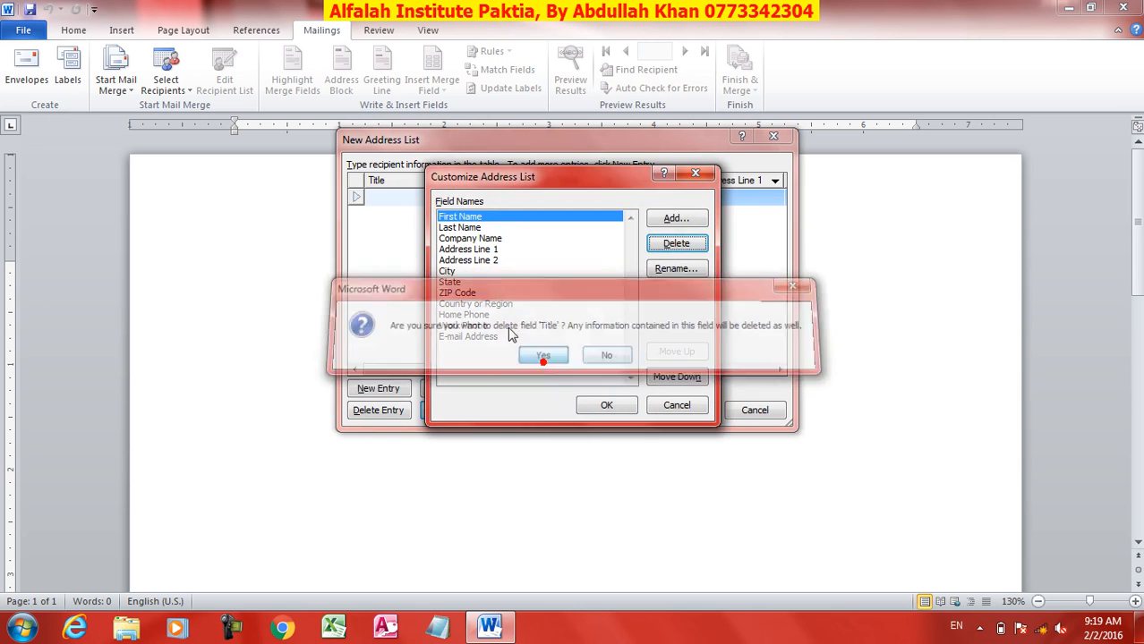
left_click(679, 269)
type("Name")
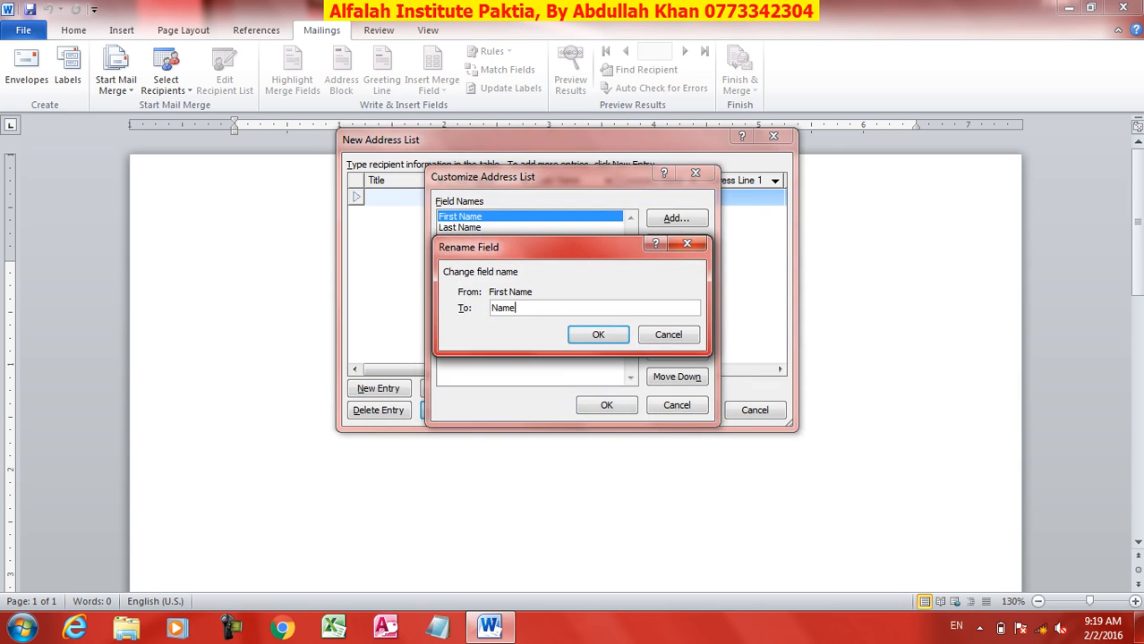
left_click(595, 334)
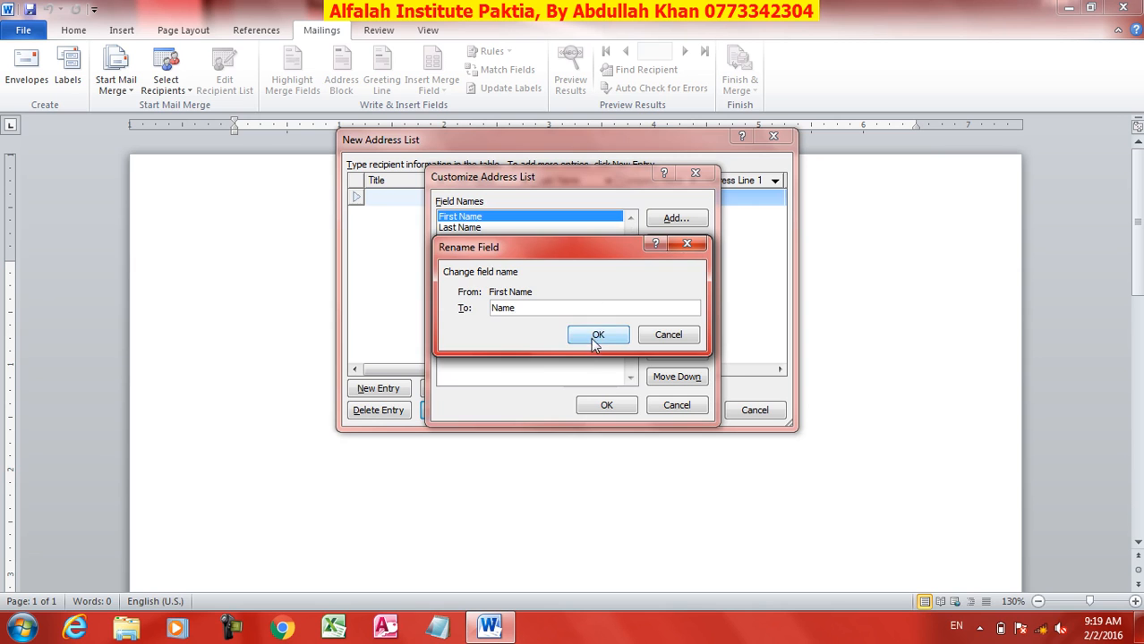
Step: Delete the Last Name and Address Line 2 fields
left_click(460, 228)
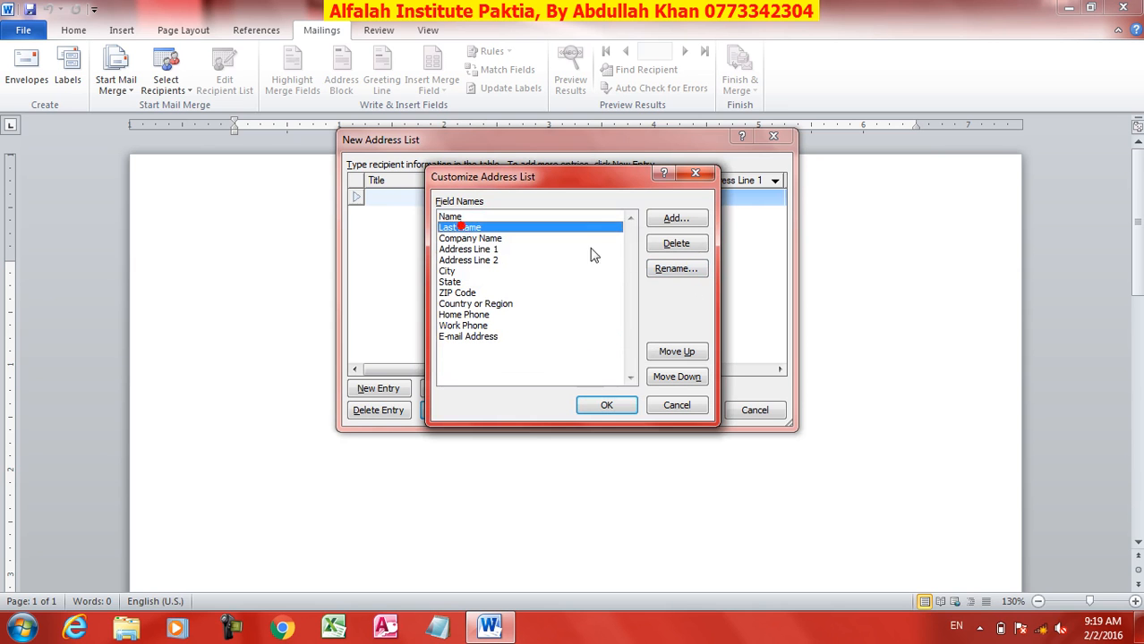
left_click(668, 244)
left_click(542, 355)
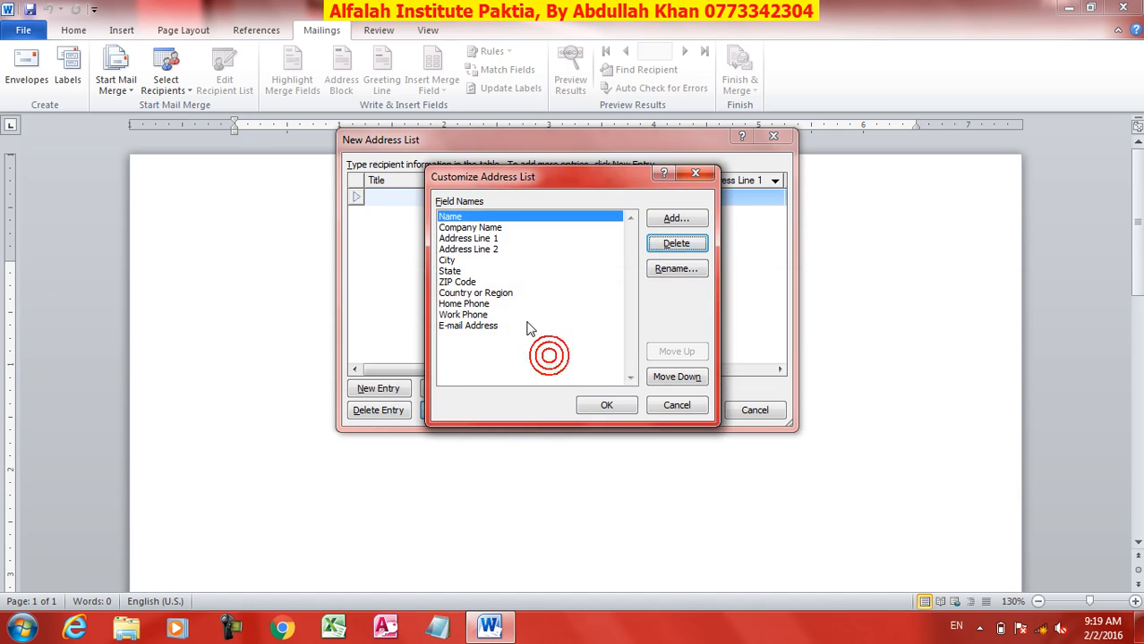
left_click(483, 230)
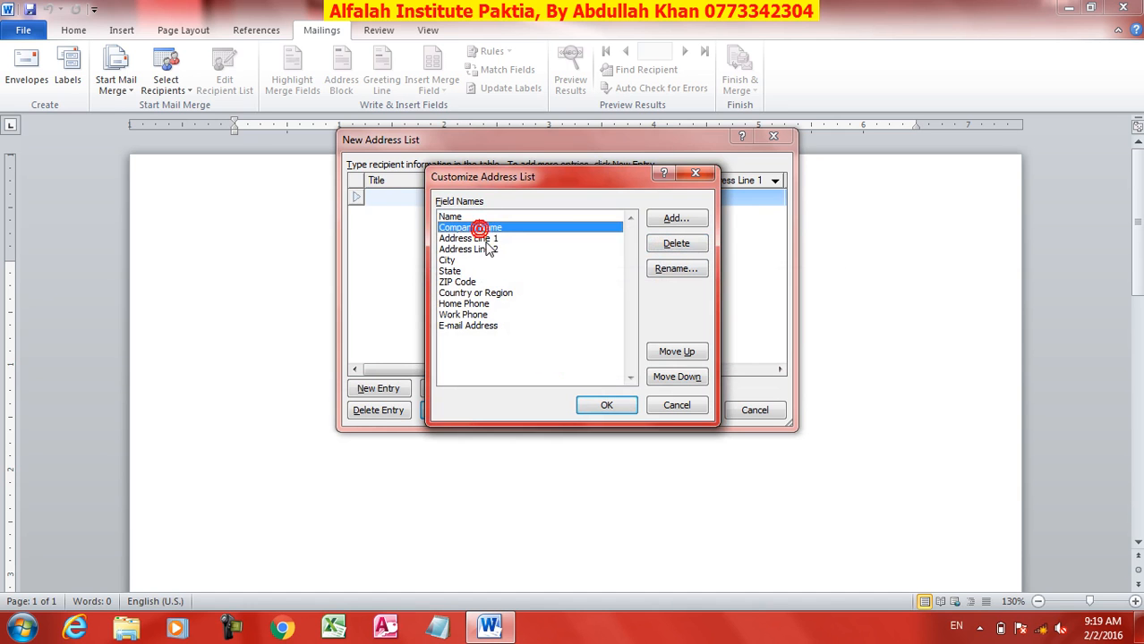
left_click(487, 249)
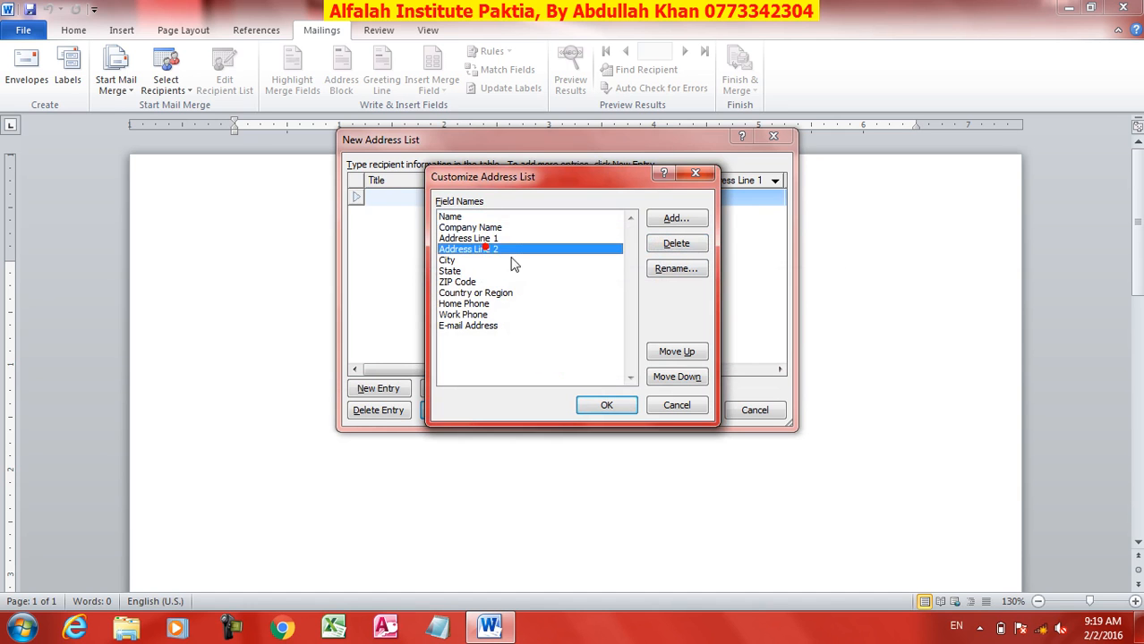
left_click(671, 248)
left_click(542, 355)
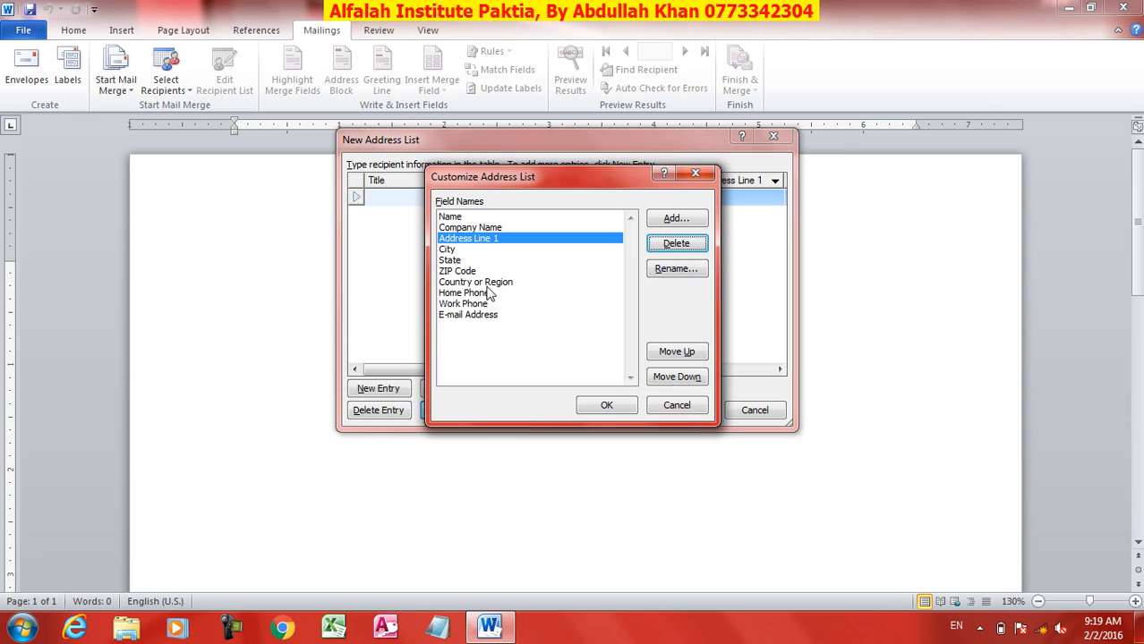
Step: Rename Address Line 1 to Address
left_click(667, 270)
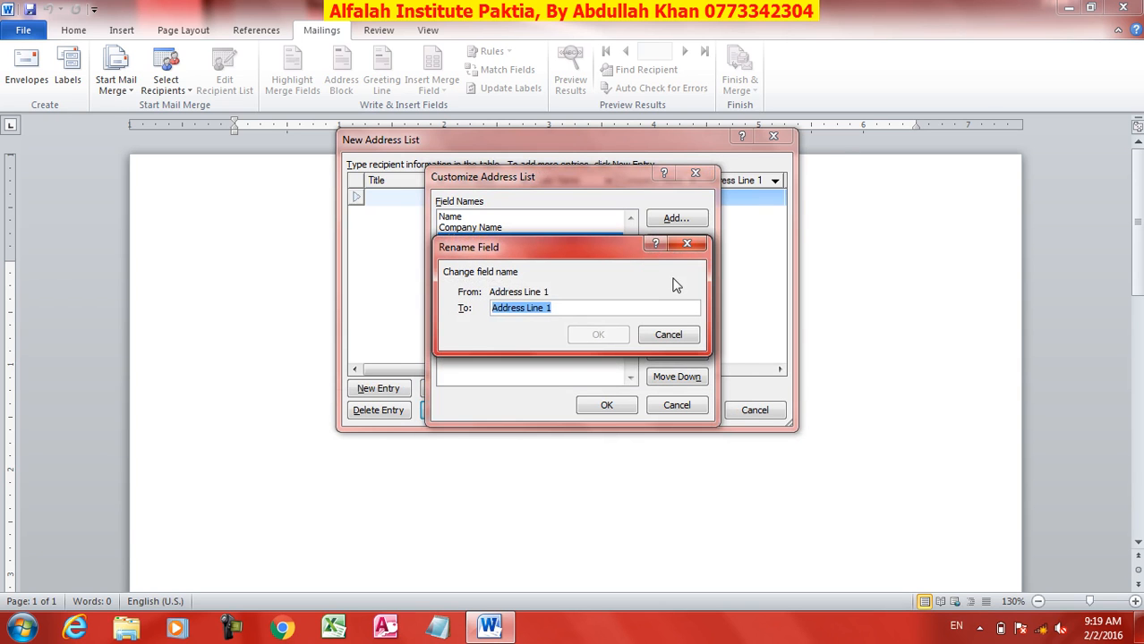
left_click(563, 308)
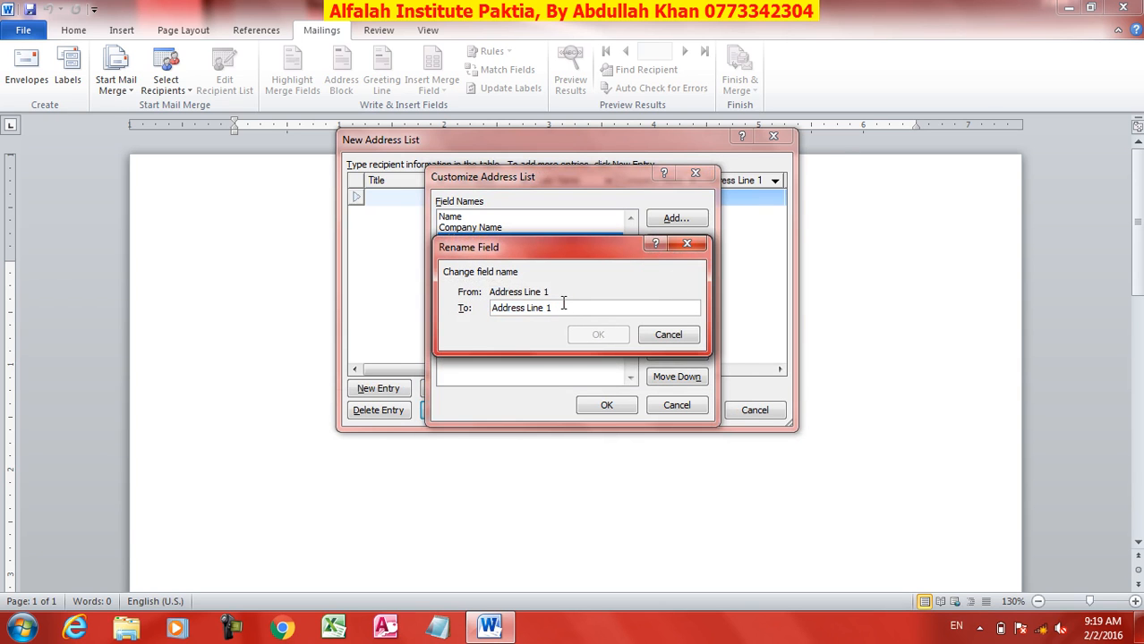
key("BackSpace")
key("BackSpace")
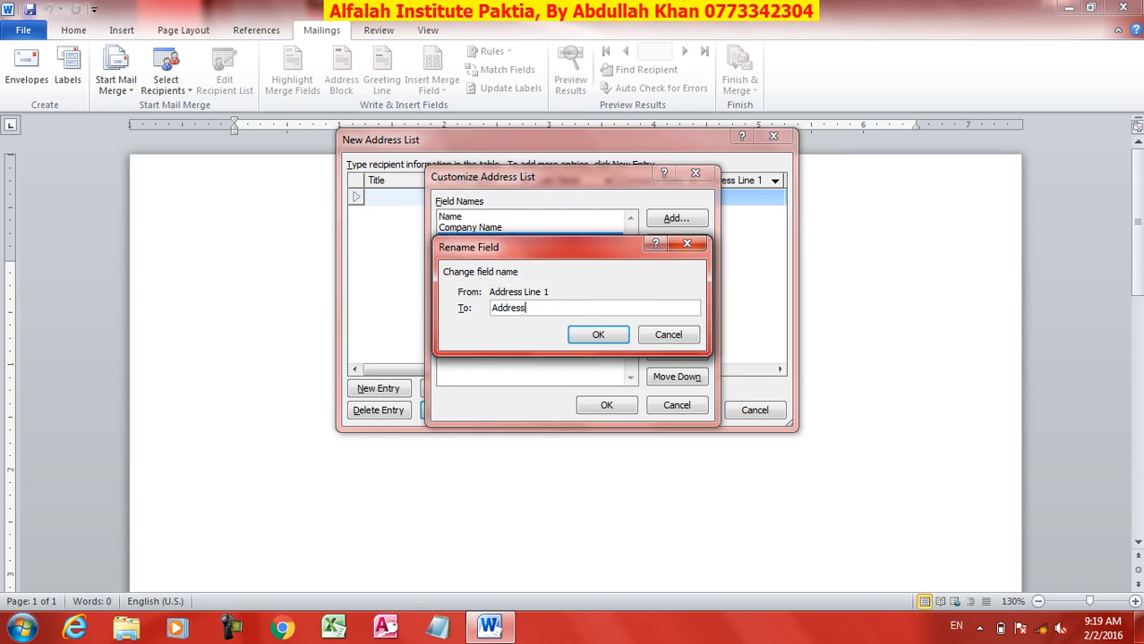
left_click(598, 335)
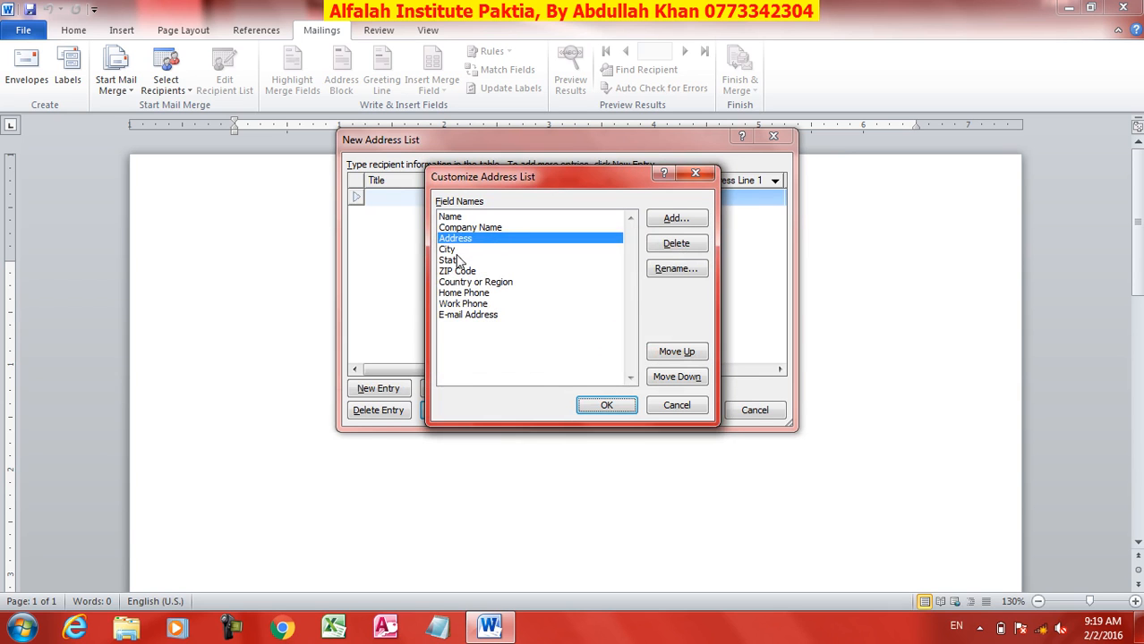
left_click(450, 250)
Step: Delete the City, State and ZIP Code fields
left_click(675, 243)
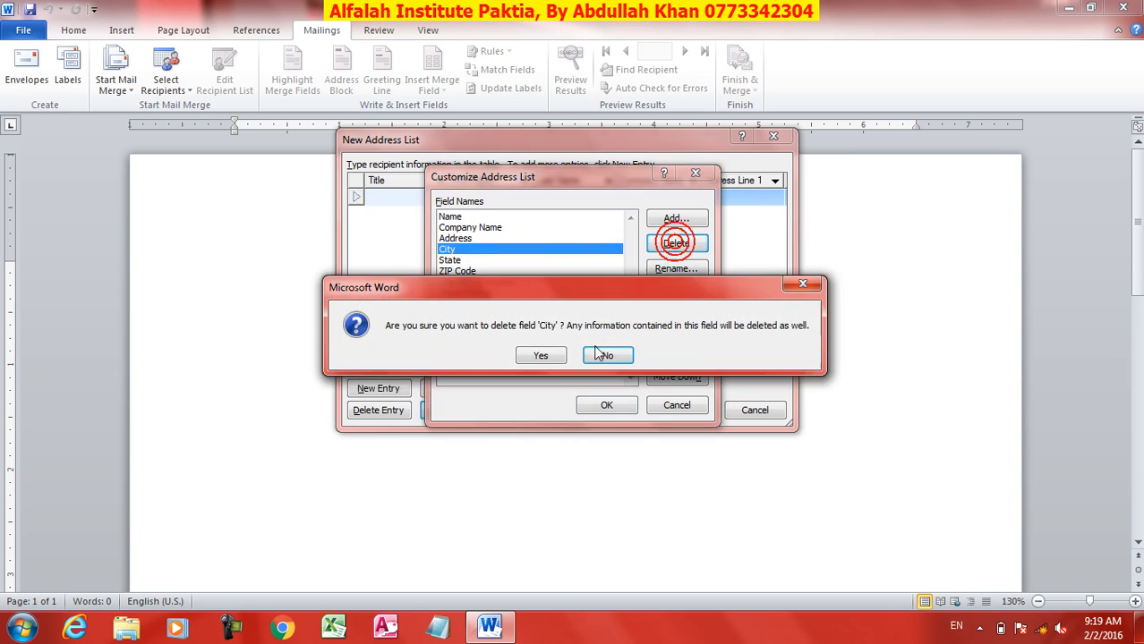
left_click(540, 356)
left_click(466, 259)
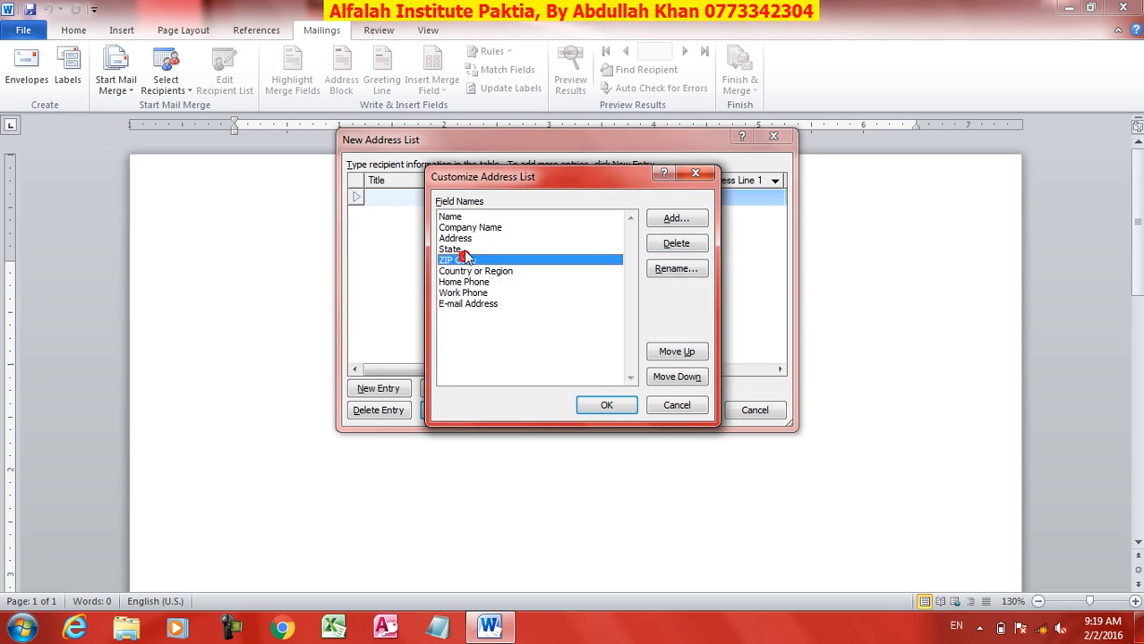
left_click(457, 249)
left_click(675, 243)
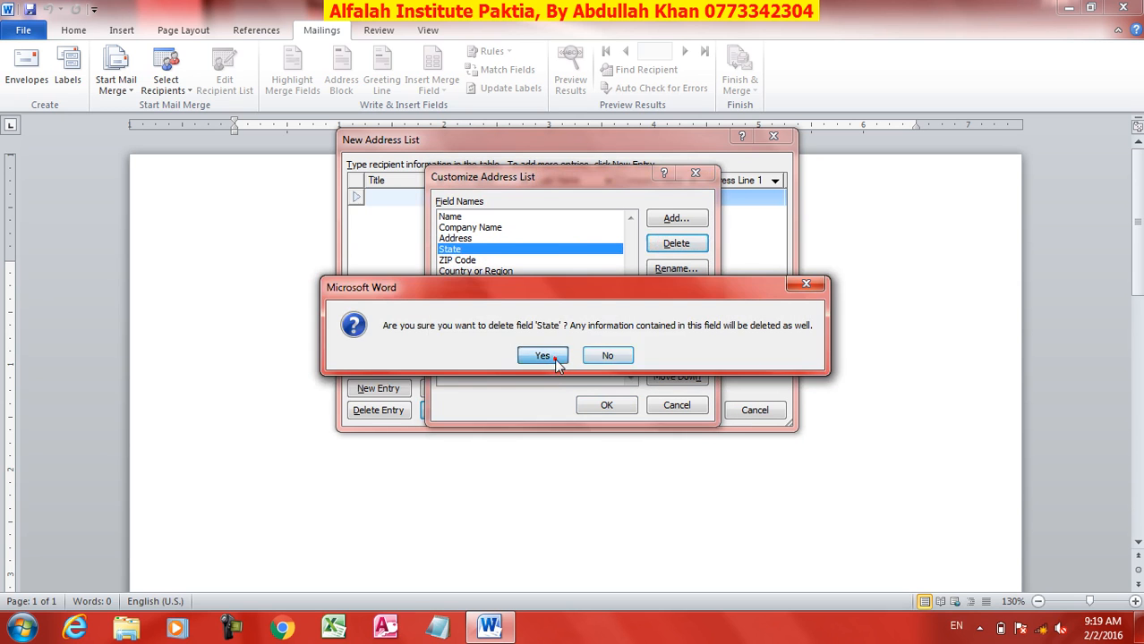
left_click(555, 361)
left_click(495, 253)
left_click(676, 244)
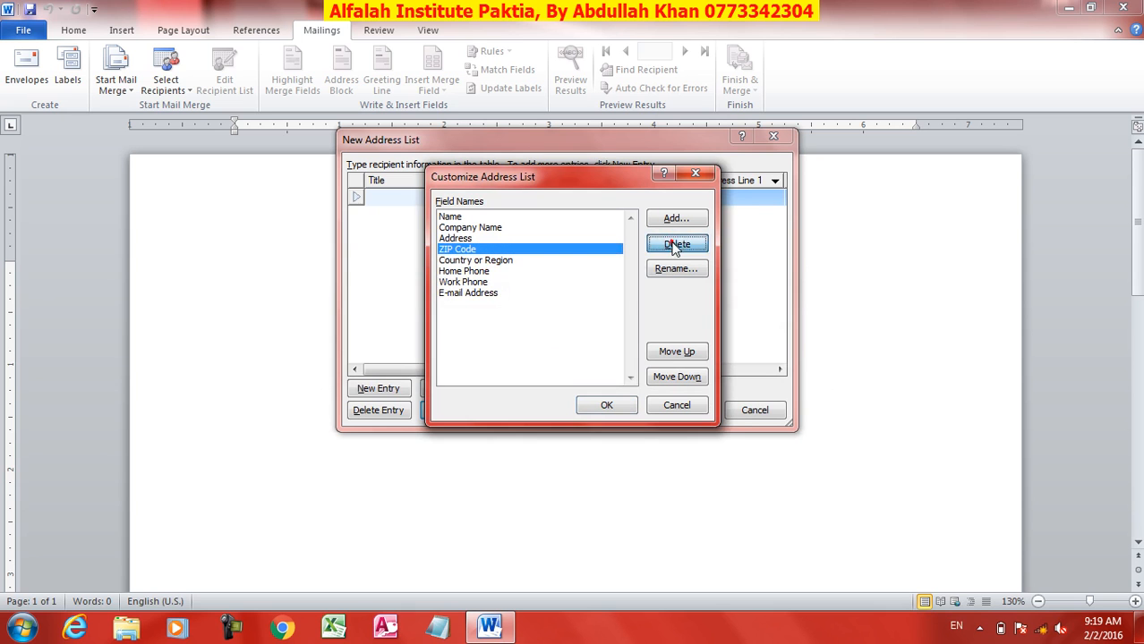
left_click(539, 356)
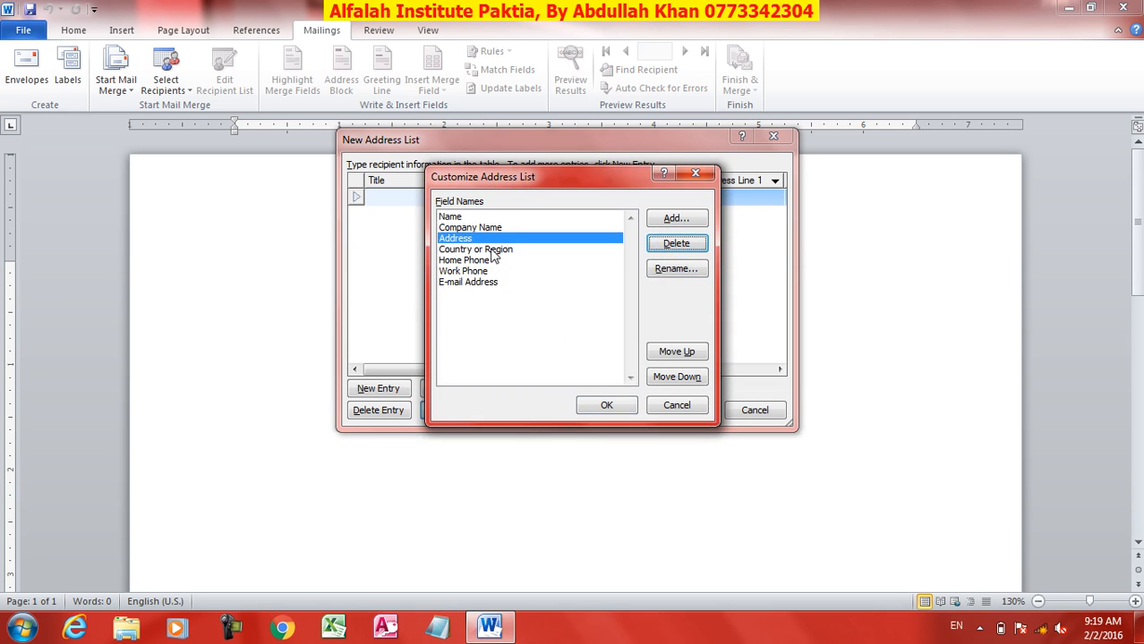
Step: Rename Country or Region to Country and delete the Home Phone field
left_click(493, 251)
left_click(675, 269)
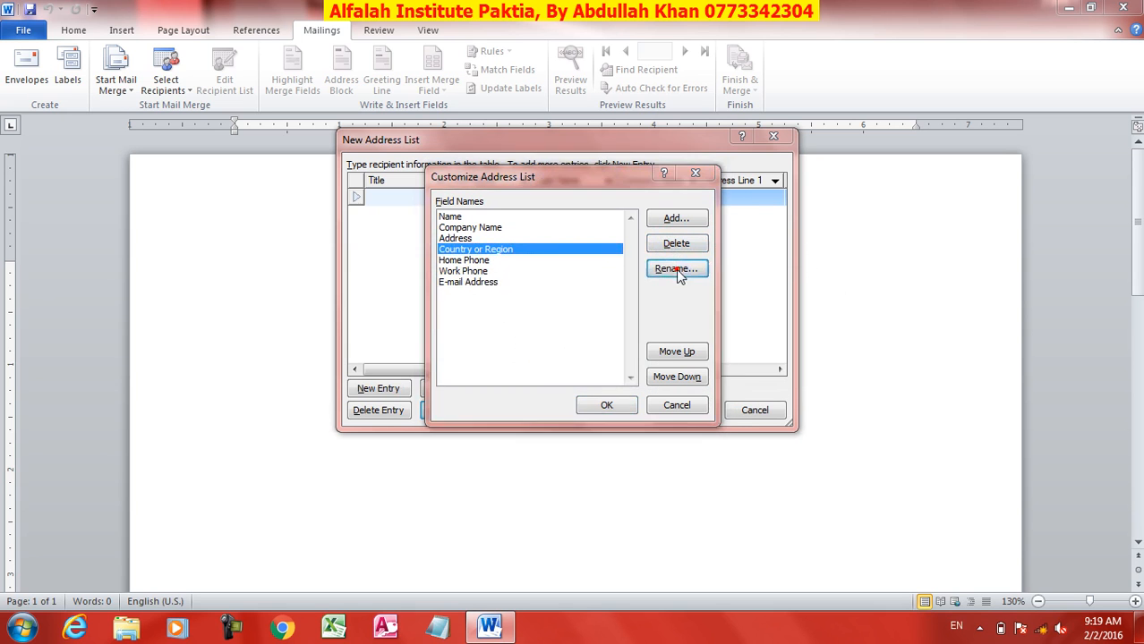
left_click_drag(574, 308, 528, 309)
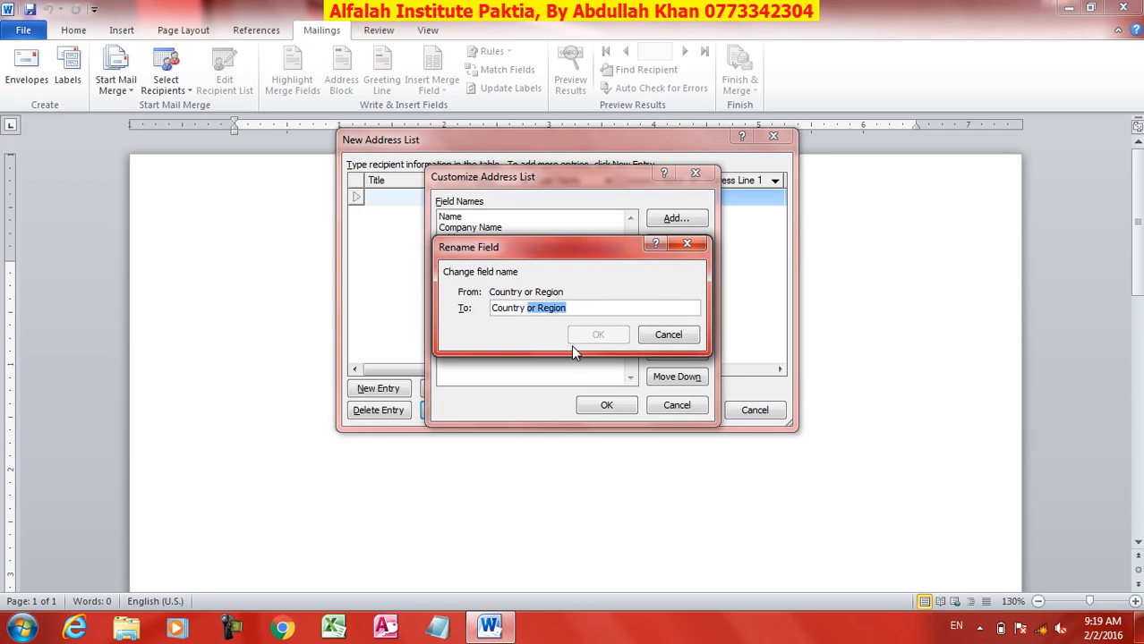
key("BackSpace")
left_click(596, 334)
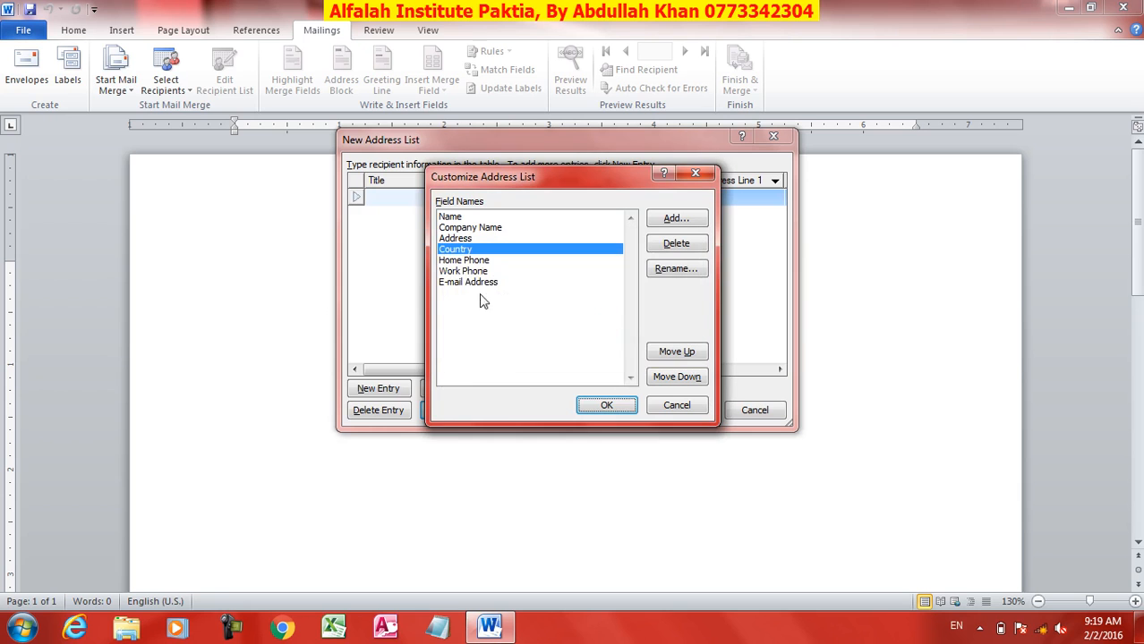
left_click(464, 261)
left_click(673, 244)
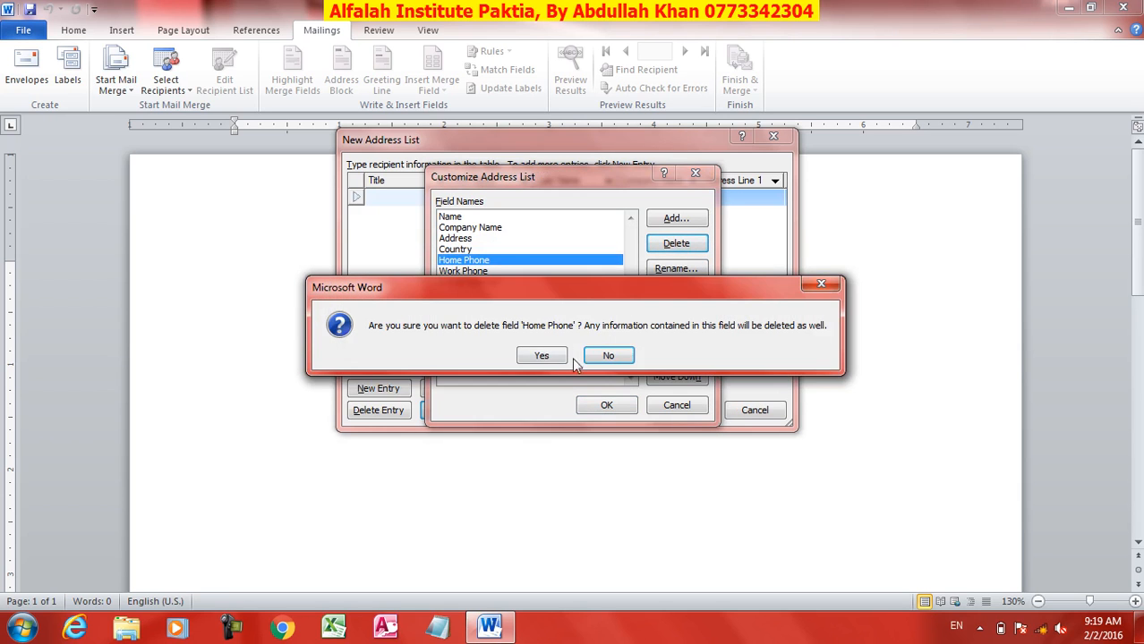
left_click(538, 355)
Step: Delete the E-mail Address field and rename Work Phone to Mobile
left_click(479, 262)
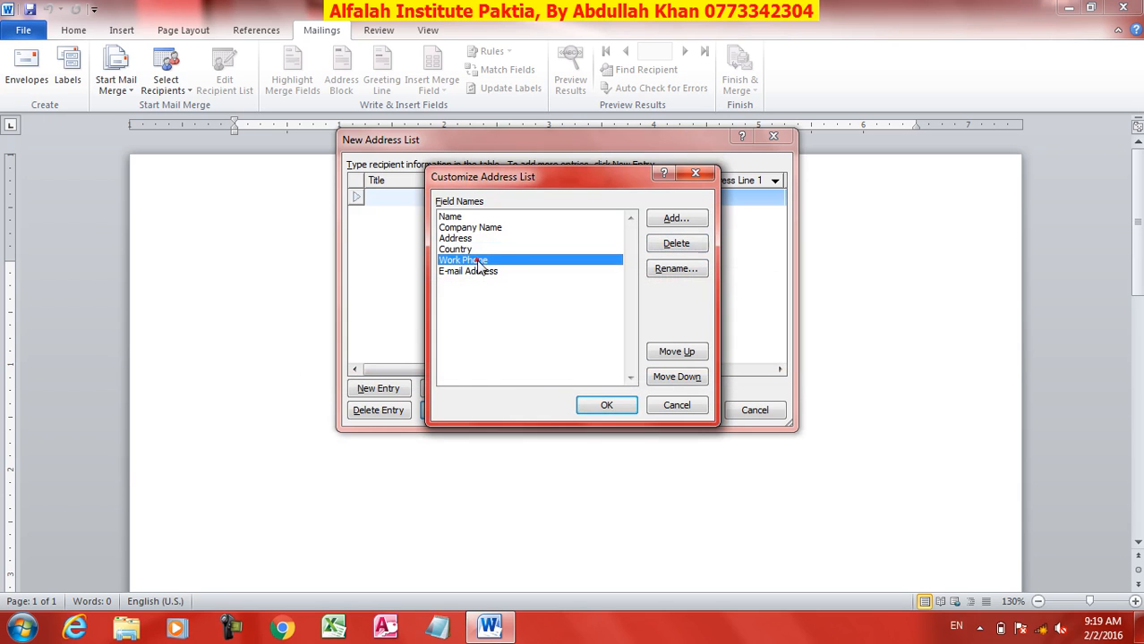
left_click(501, 273)
left_click(674, 246)
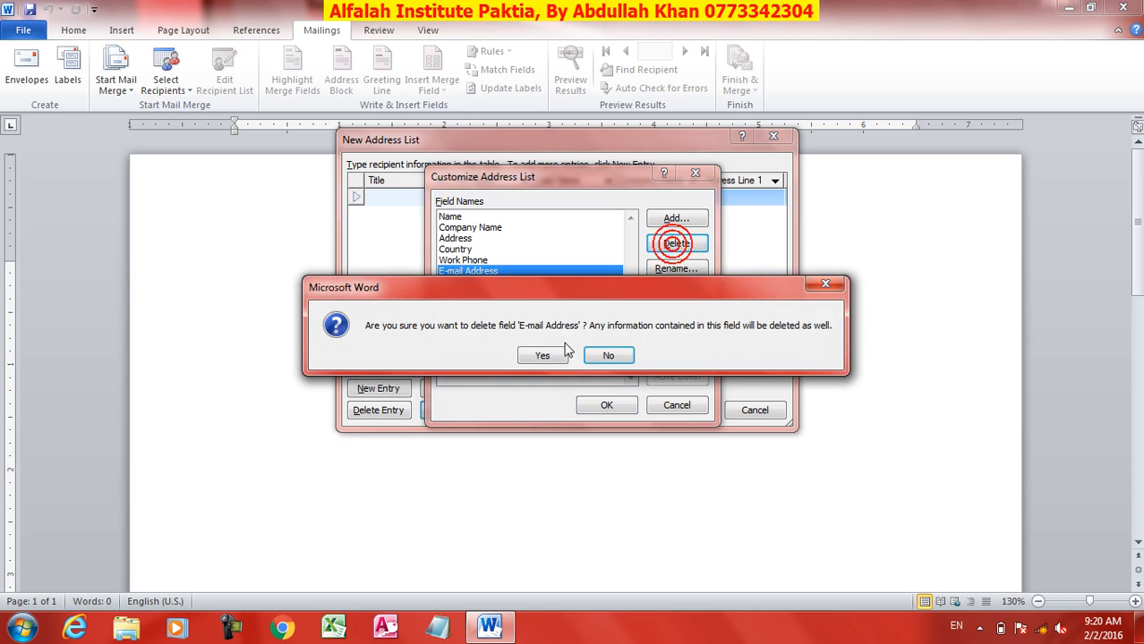
left_click(541, 355)
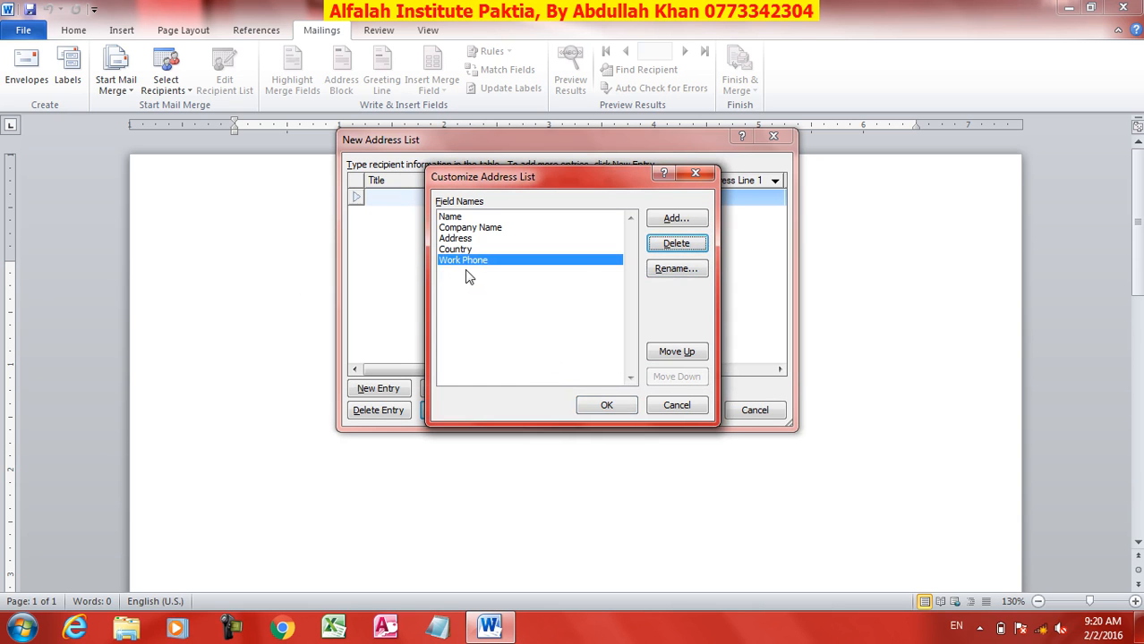
left_click(676, 269)
type("Mobile")
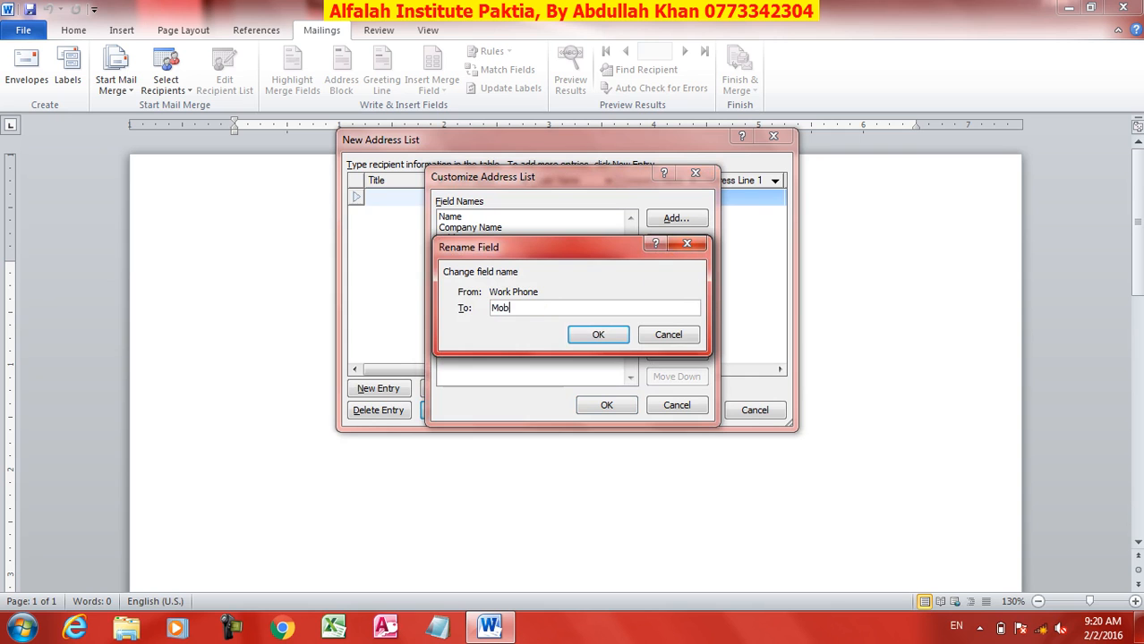
left_click(598, 337)
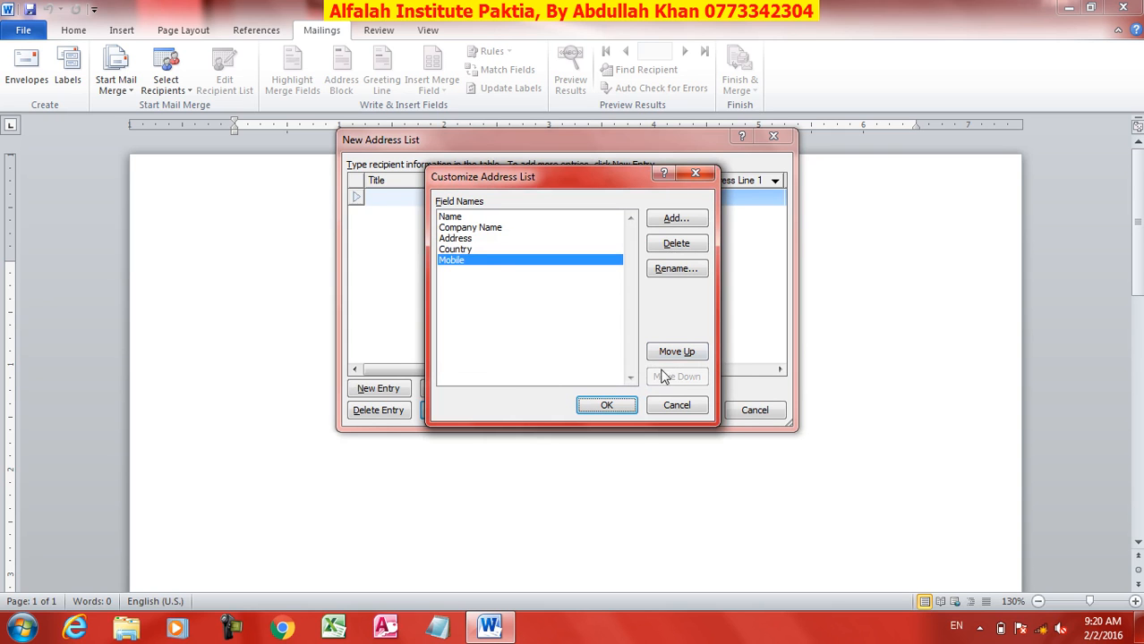
Step: Move Mobile up to sit before Country and apply the five-field list
left_click(452, 250)
left_click(453, 260)
left_click(678, 353)
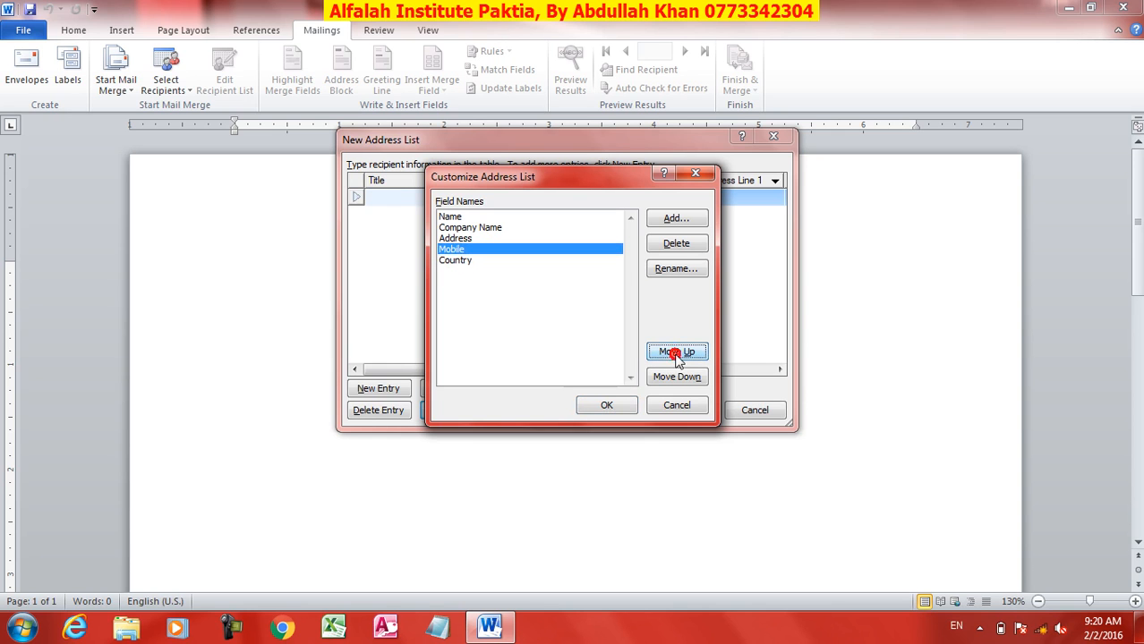
left_click(677, 354)
left_click(687, 380)
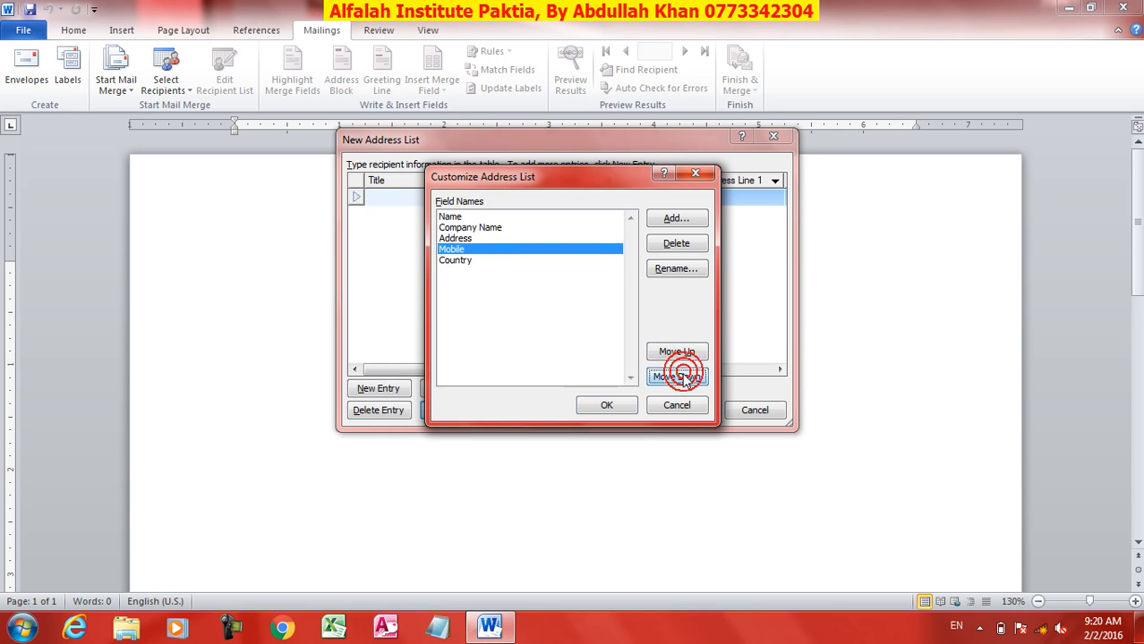
left_click(609, 407)
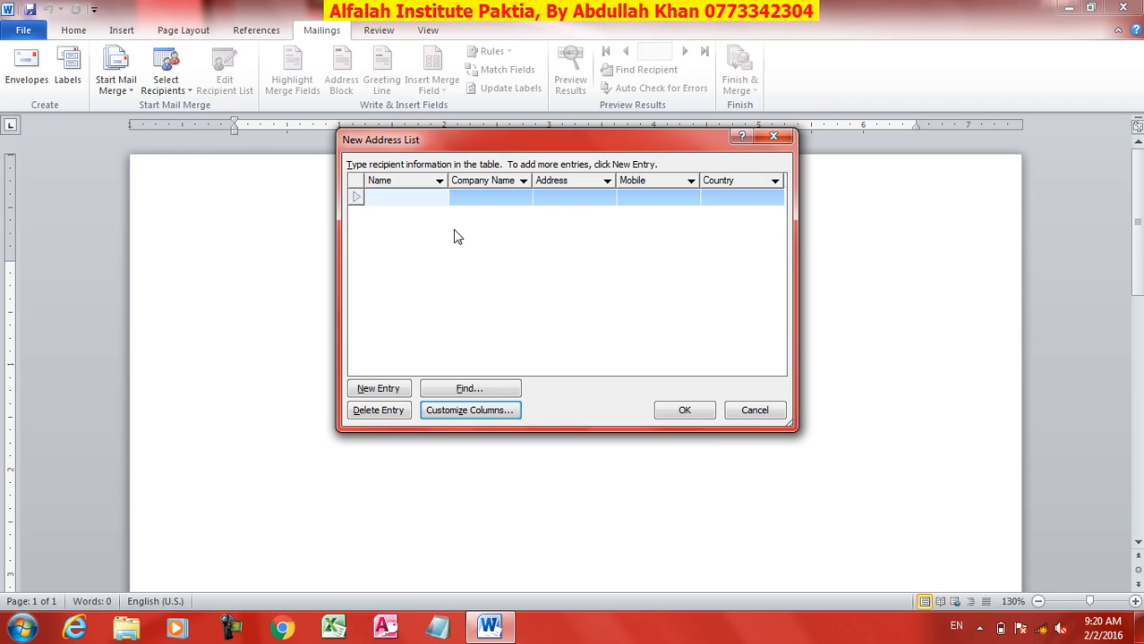
Step: Enter the first recipient: a name, Gardez ltd, Gardez, a mobile number, Afghanistan
type("Ahmad")
key("Tab")
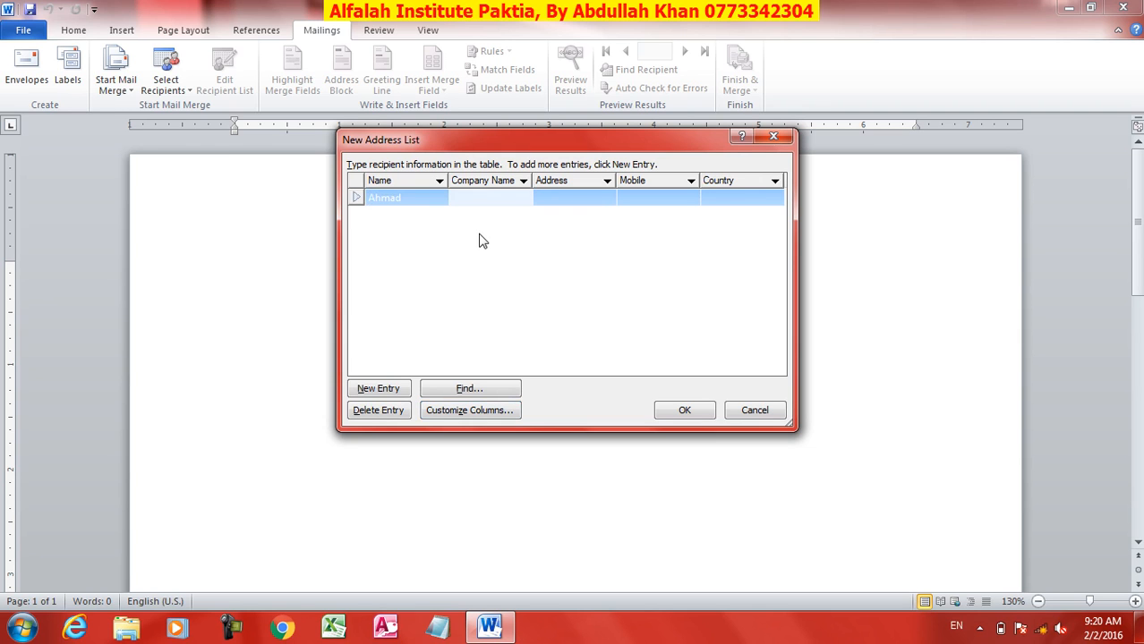
type("Gardez ltd")
key("Tab")
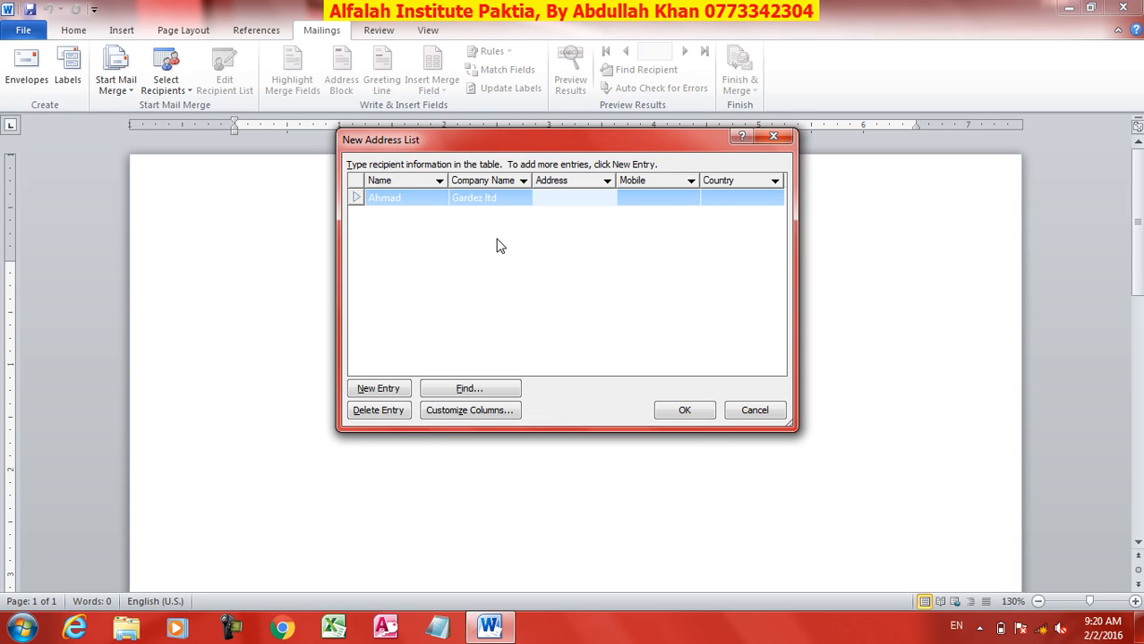
type("Gardez Afghanistan")
key("BackSpace")
key("BackSpace")
key("Tab")
type("0")
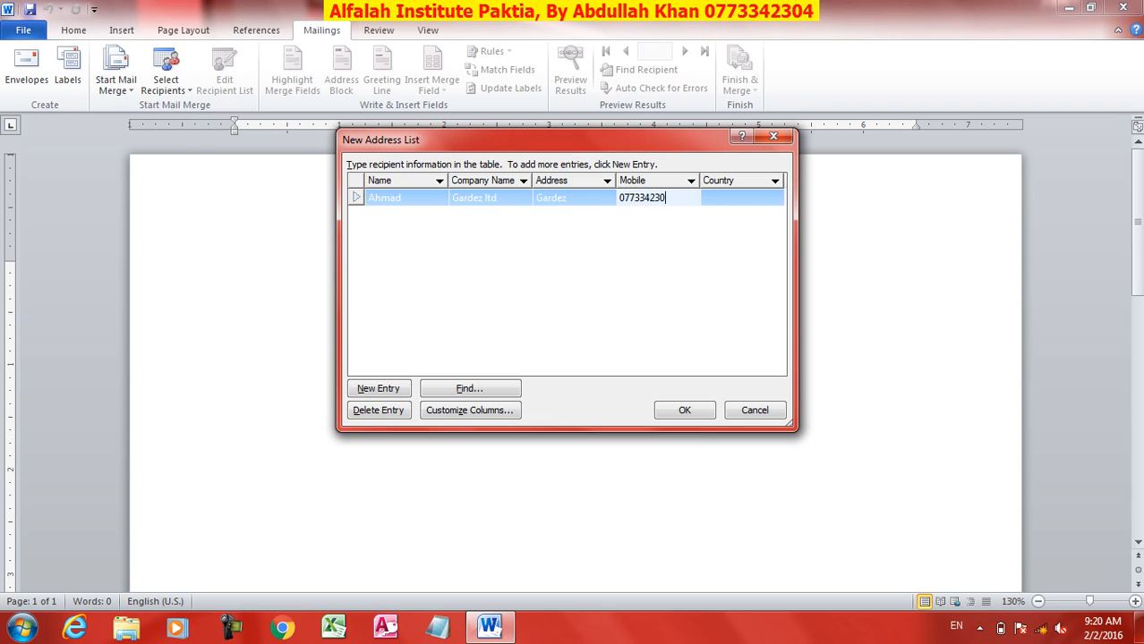
key("Tab")
type("Afg")
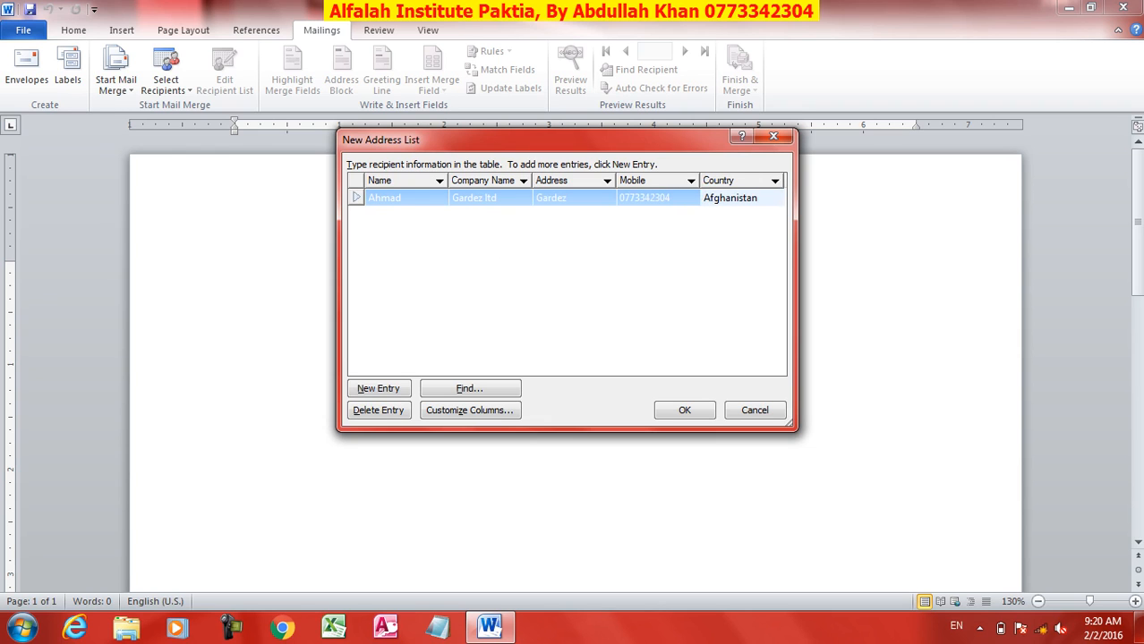
Step: Add a second recipient from Kabul ltd in Kabul, with a mobile number, Afghanistan
key("Tab")
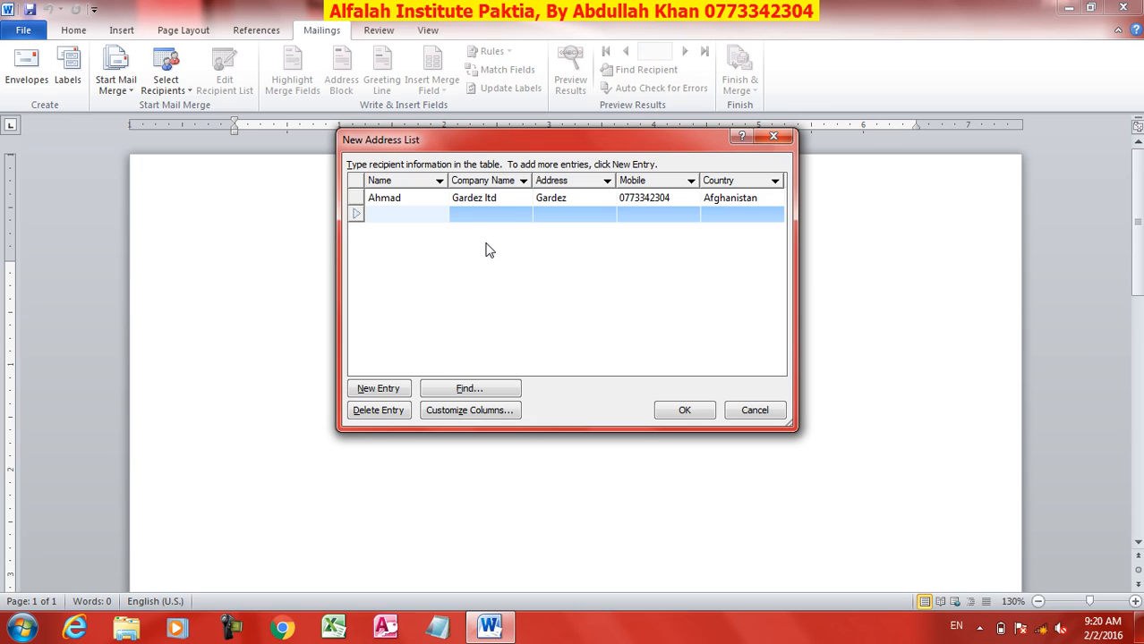
type("Ali")
key("Tab")
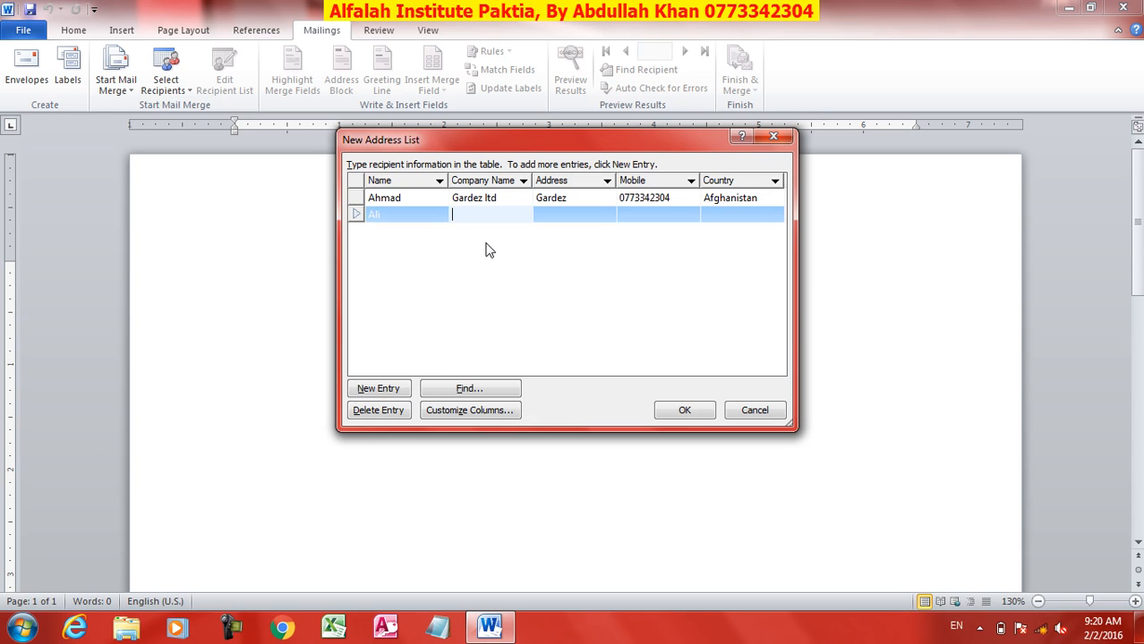
type("Kabul ltd")
key("Tab")
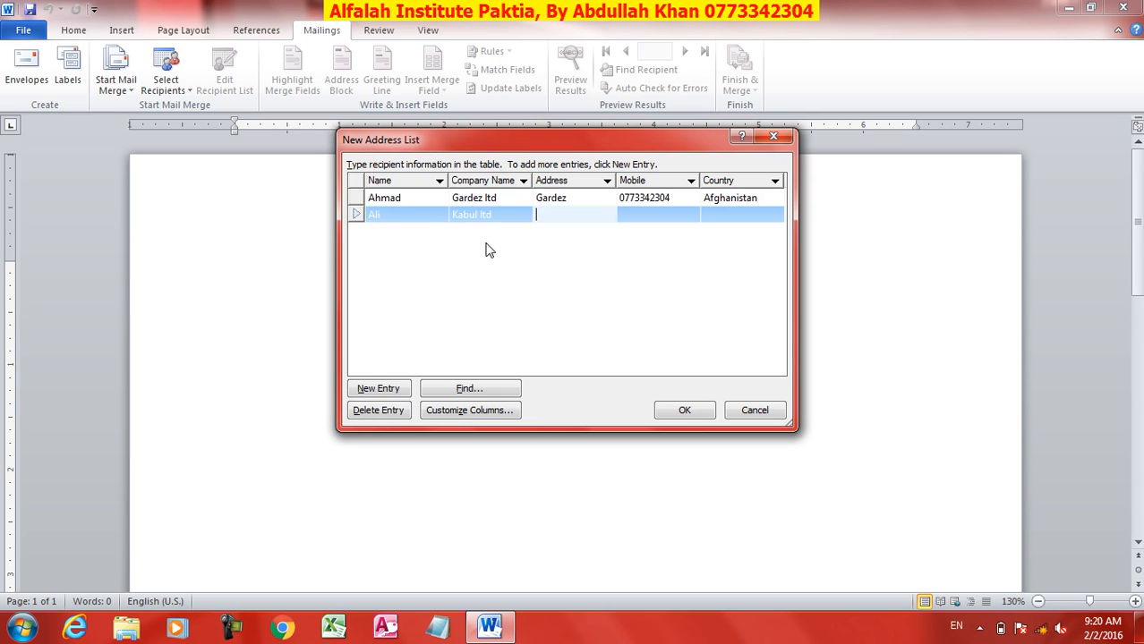
type("Ka")
type("abul")
key("Tab")
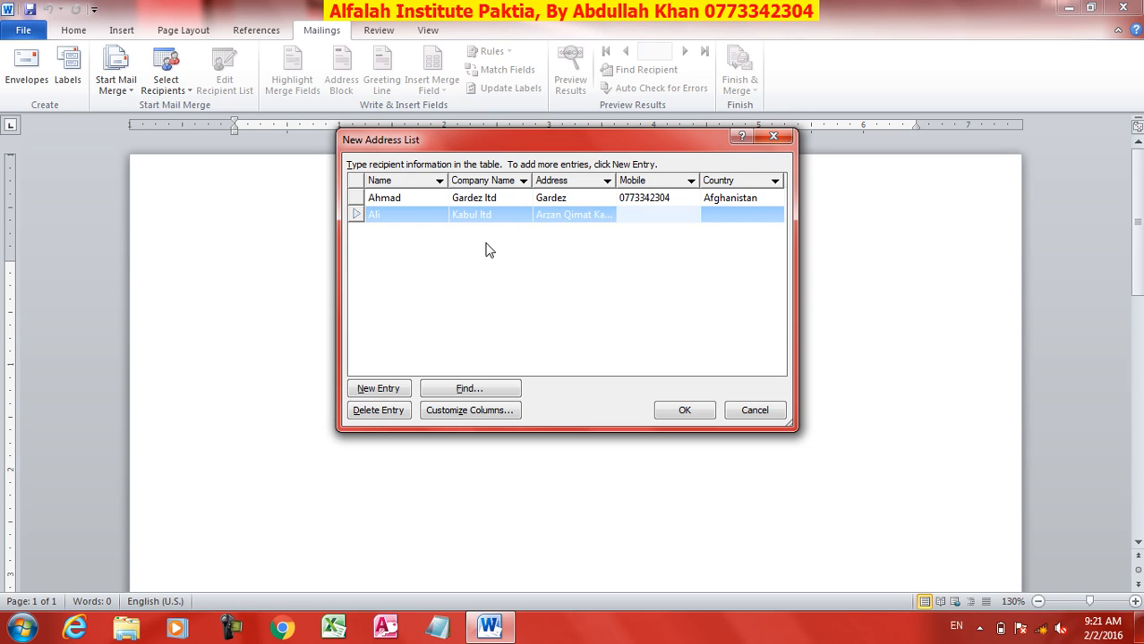
key("Tab")
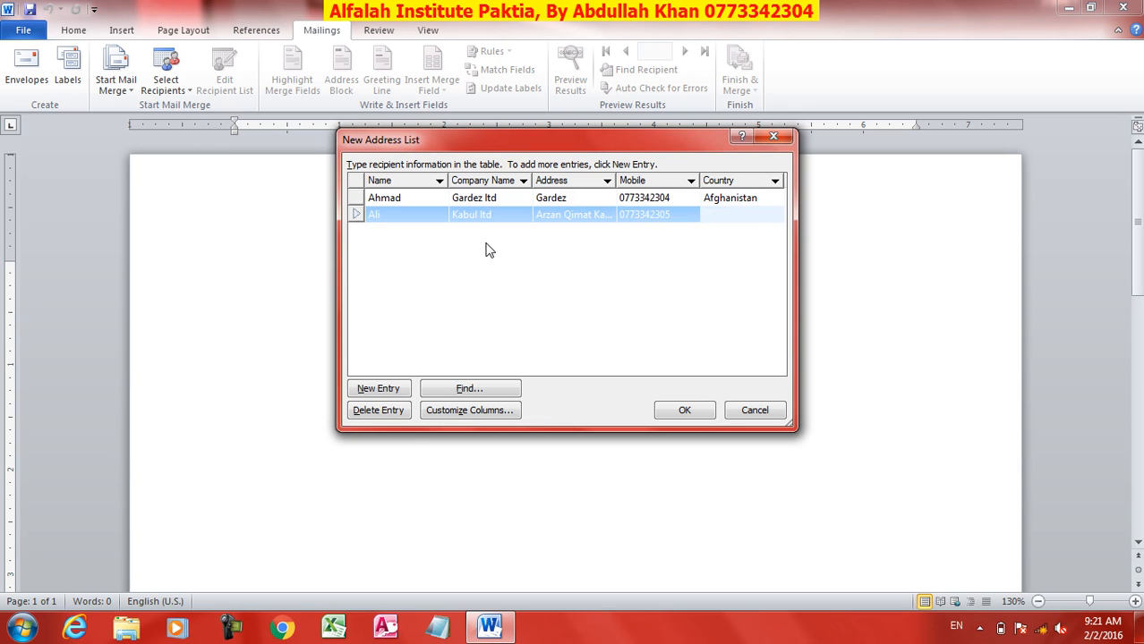
type("Afghanistan")
Step: Add a third recipient from Nangarhar ltd in Jalalabad, with a mobile number, Afghanistan
key("Tab")
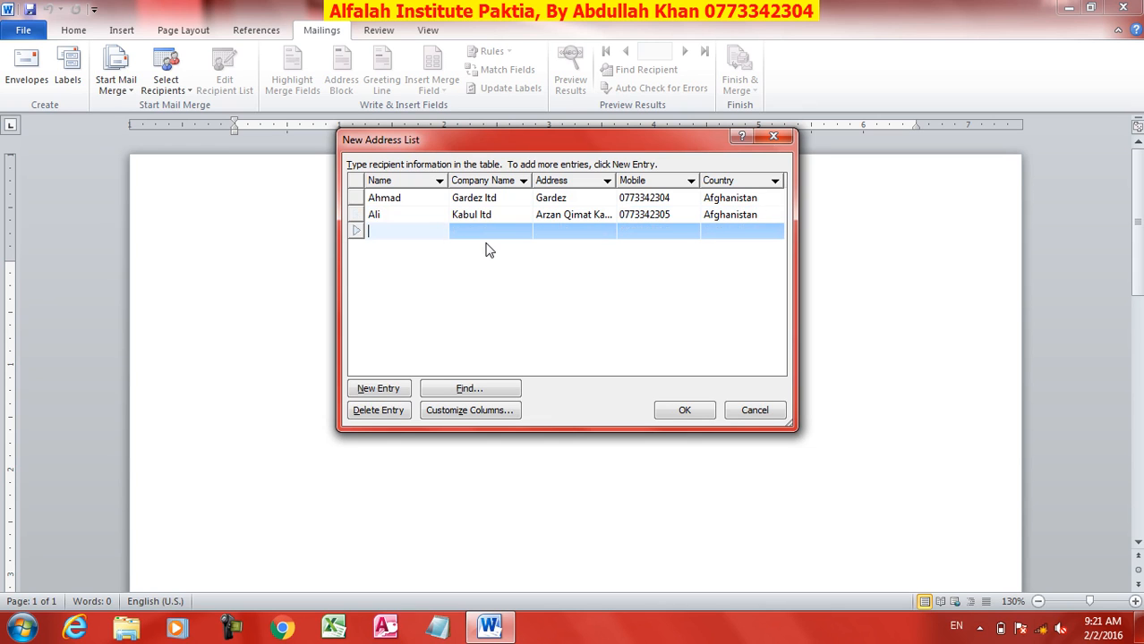
type("Mahmood")
key("Tab")
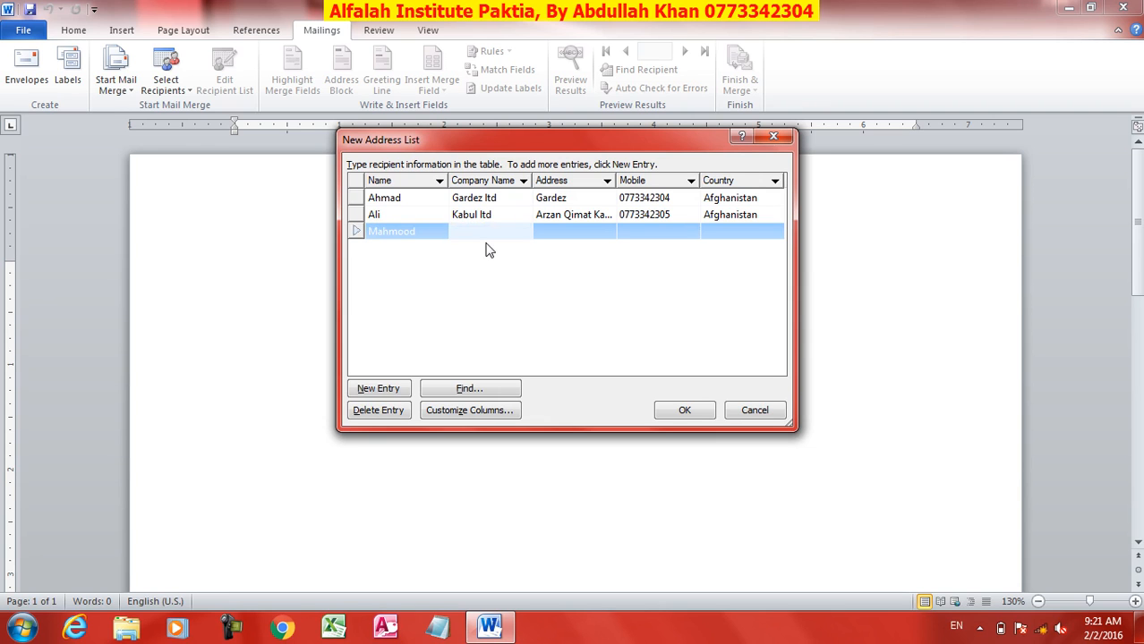
type("Nangarhar ltd")
key("Tab")
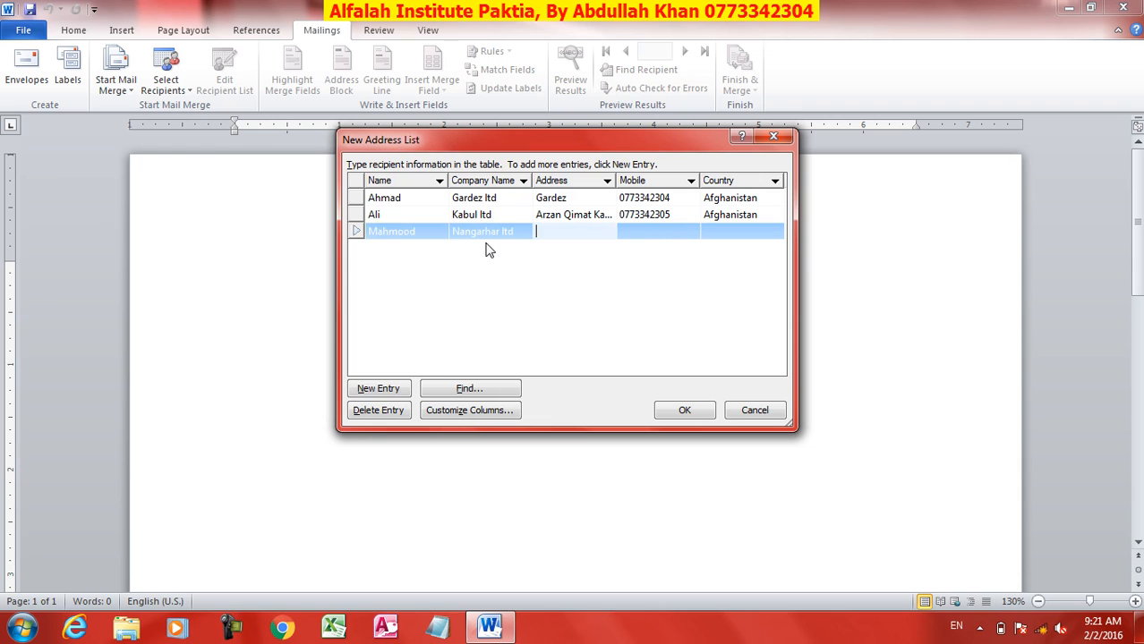
type("Jalalabad")
key("Tab")
type("0")
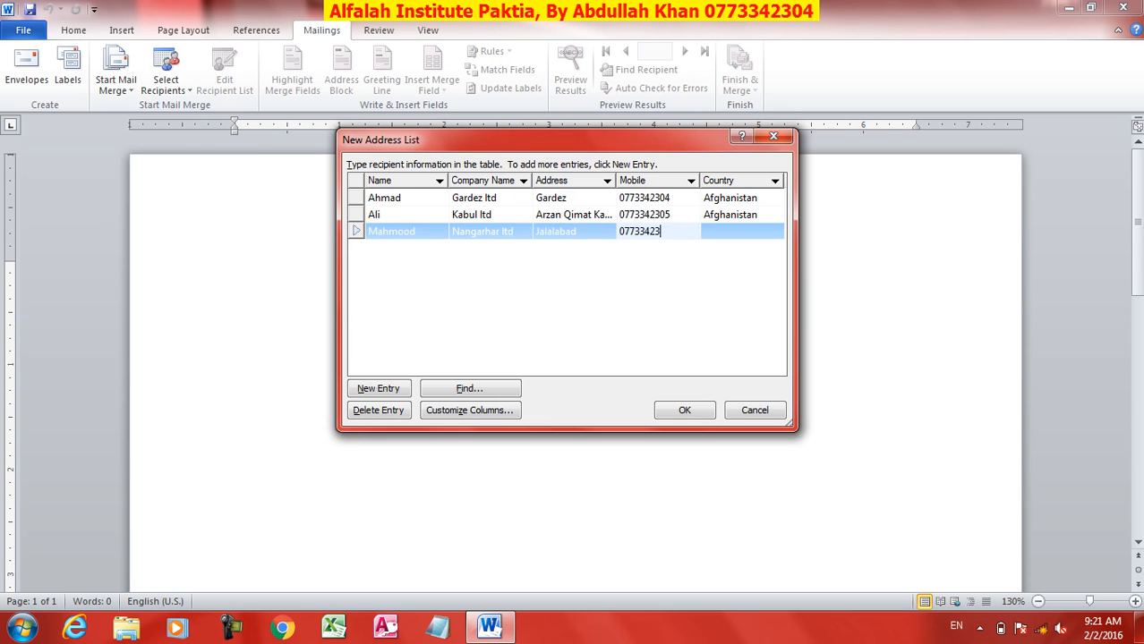
key("Tab")
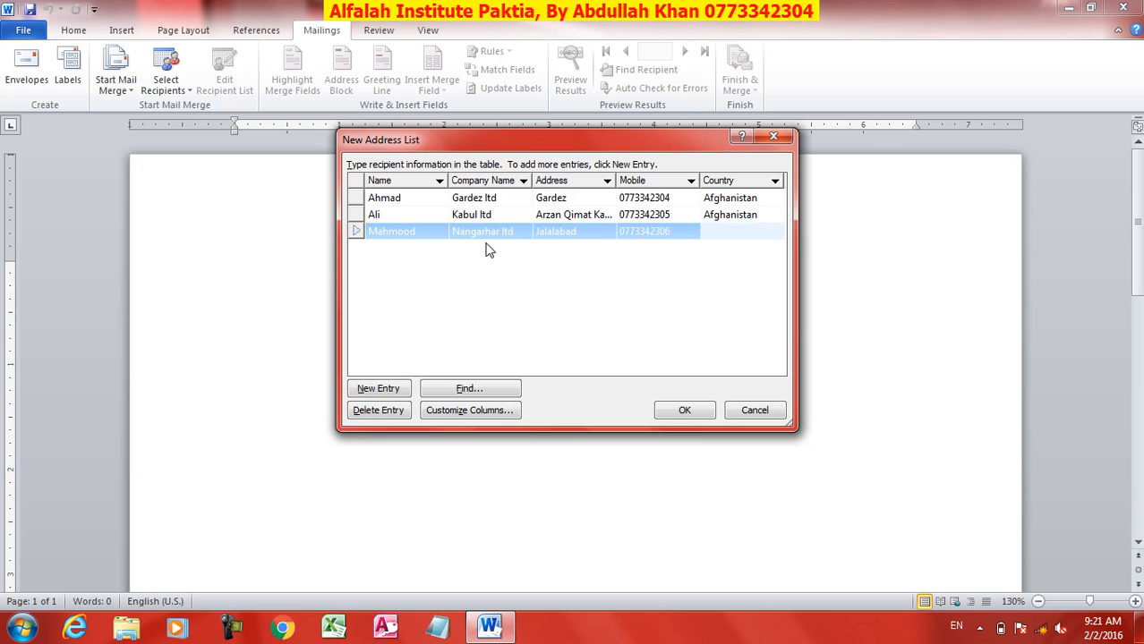
type("Afghanistan")
Step: Add a fourth recipient from Khyber ltd in Peshawar, with a mobile number, Pakistan
key("Tab")
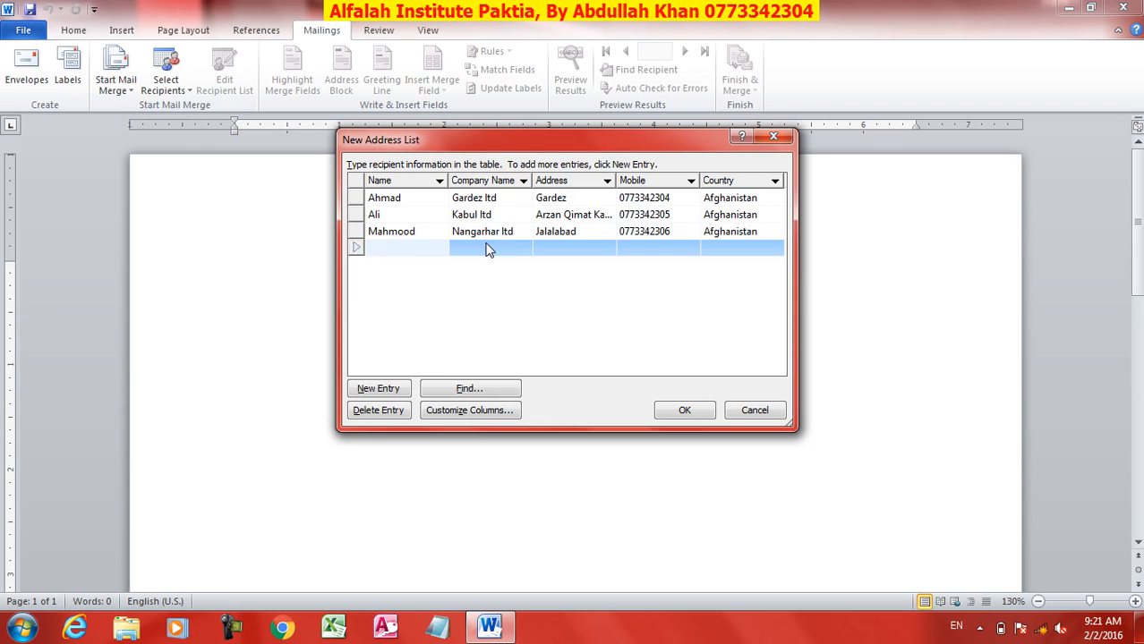
type("Wali")
key("Tab")
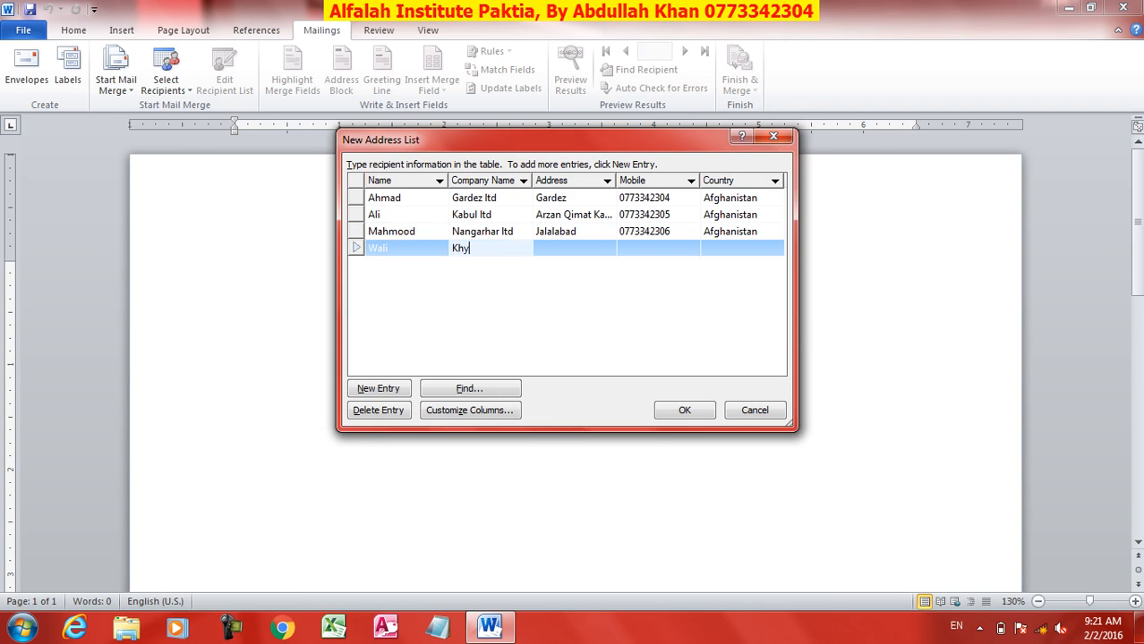
type("Khyber ltd")
key("Tab")
type("Pe")
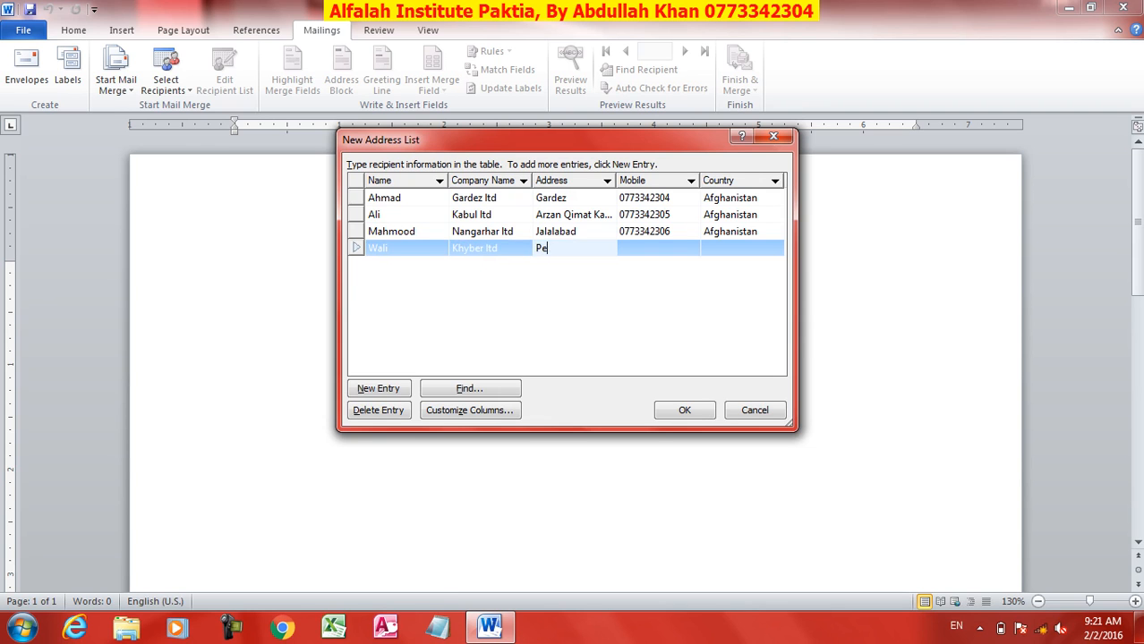
type("shawar")
key("Tab")
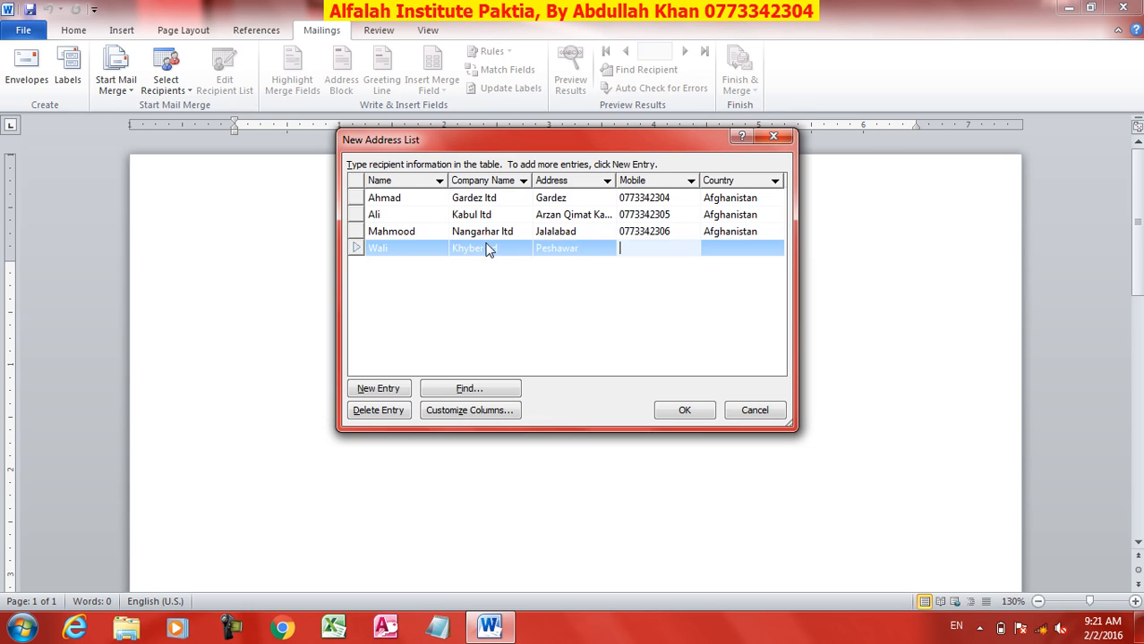
key("Tab")
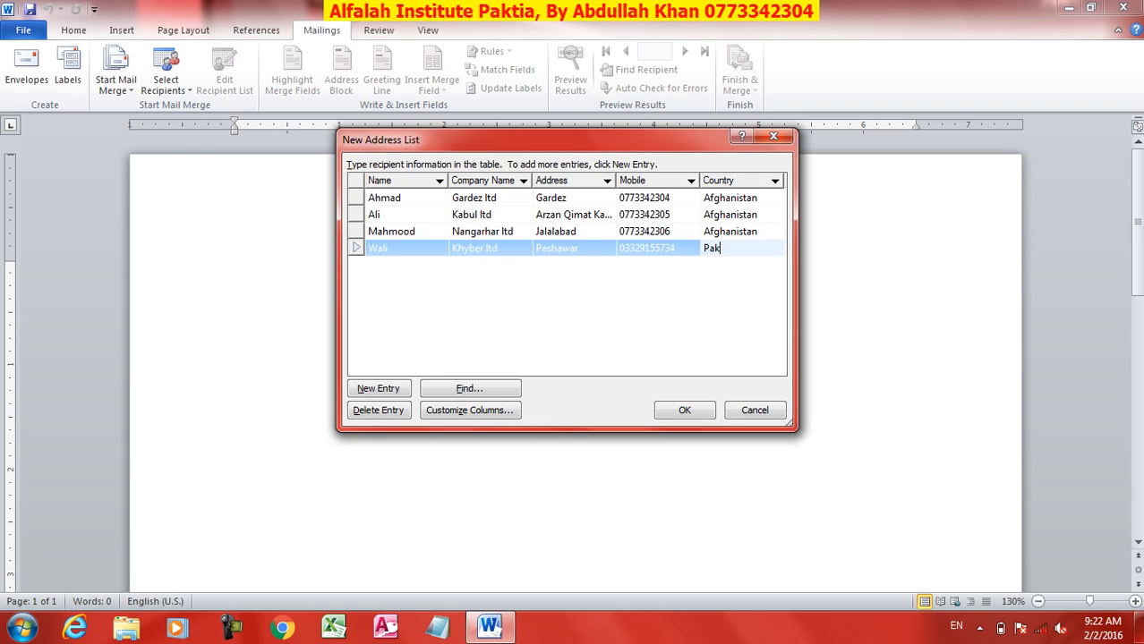
key("Tab")
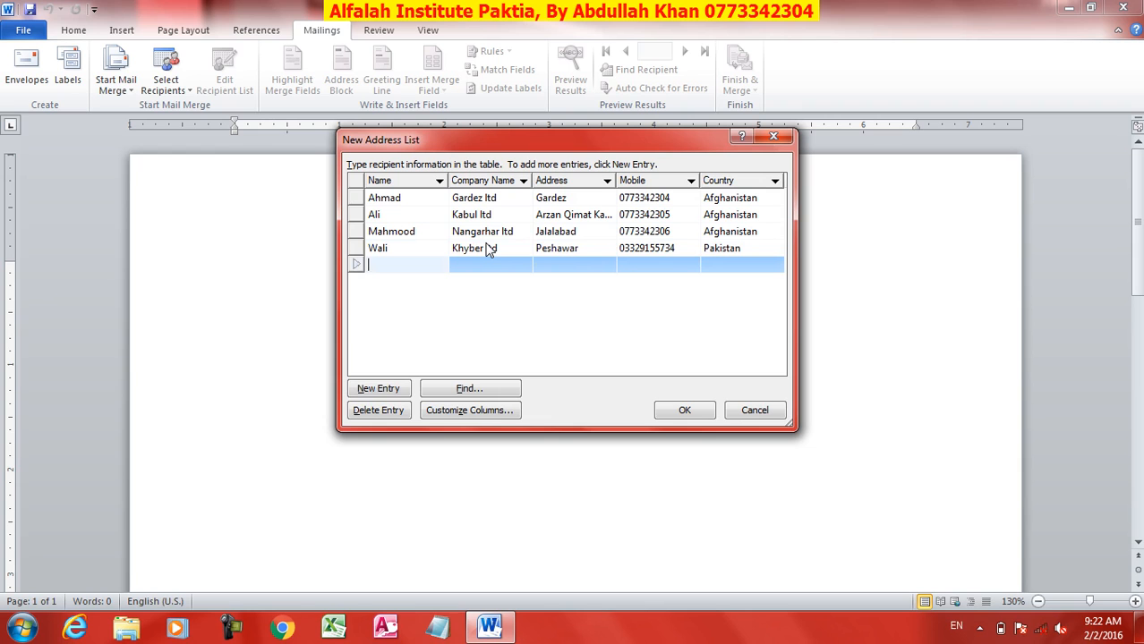
Step: Try Find Entry limited to the Name, then Company Name field, and cancel without searching
left_click(461, 390)
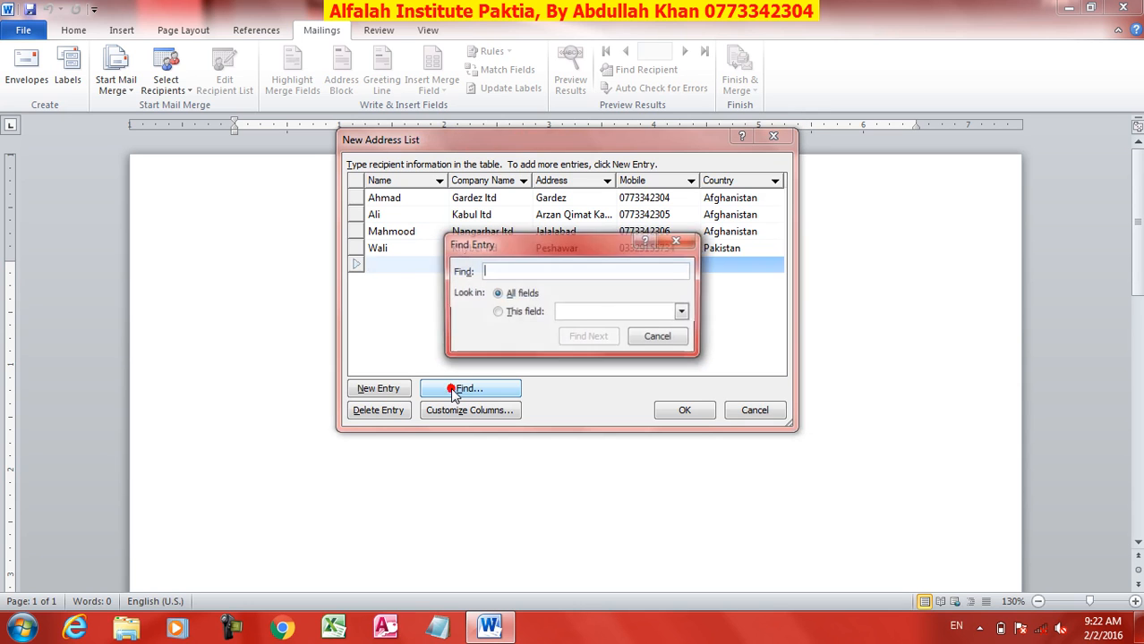
left_click(498, 272)
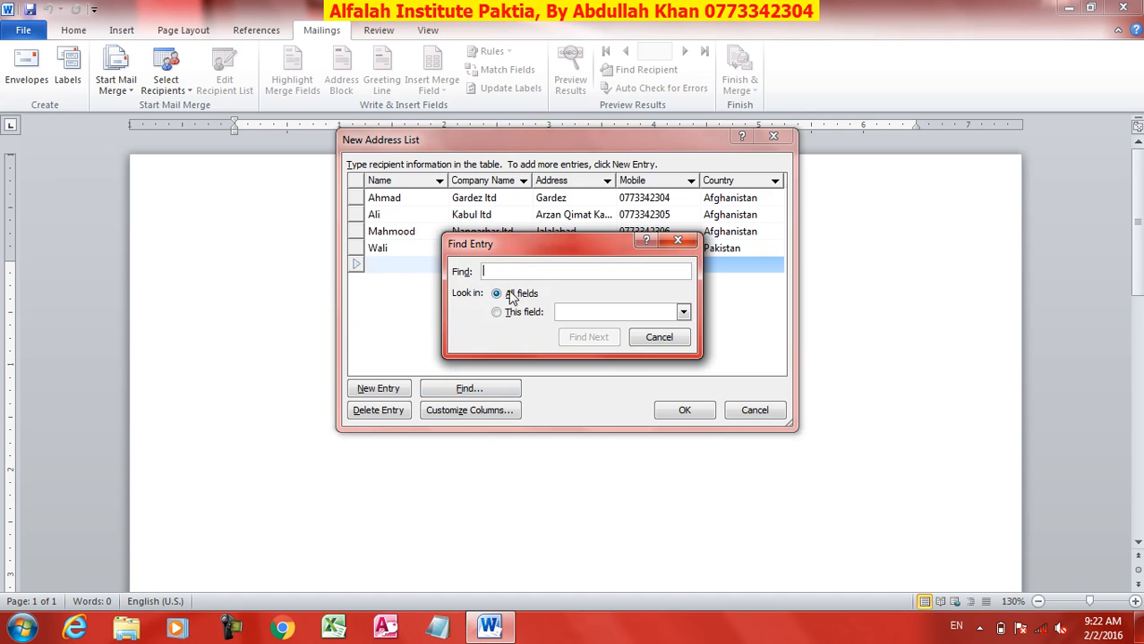
left_click(515, 312)
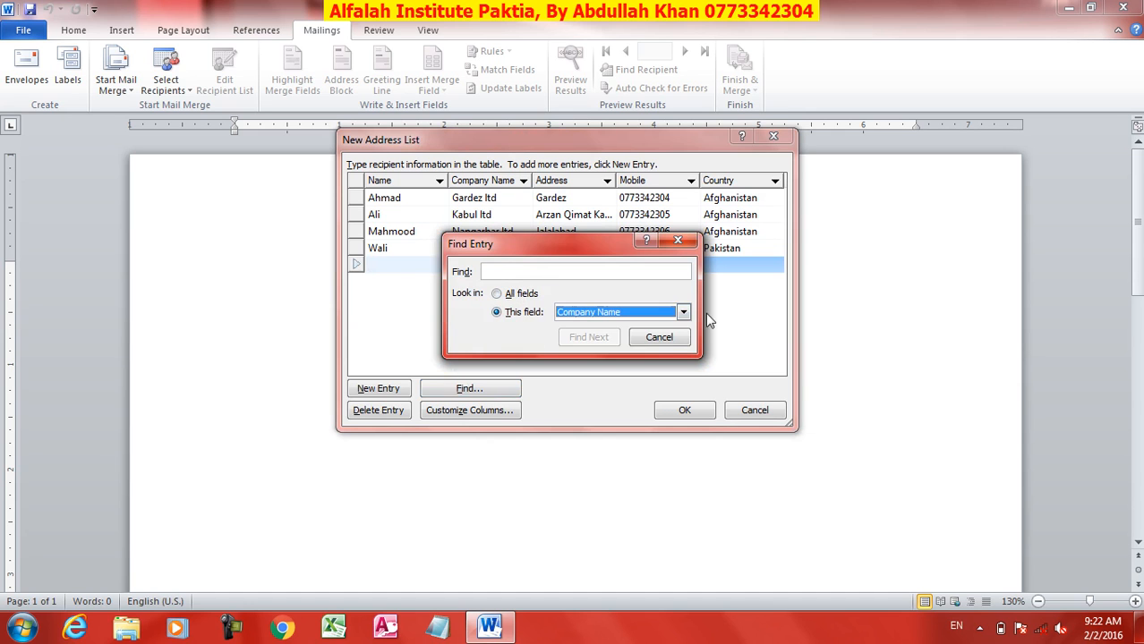
left_click(683, 312)
left_click(602, 324)
left_click(683, 312)
left_click(601, 338)
left_click(659, 338)
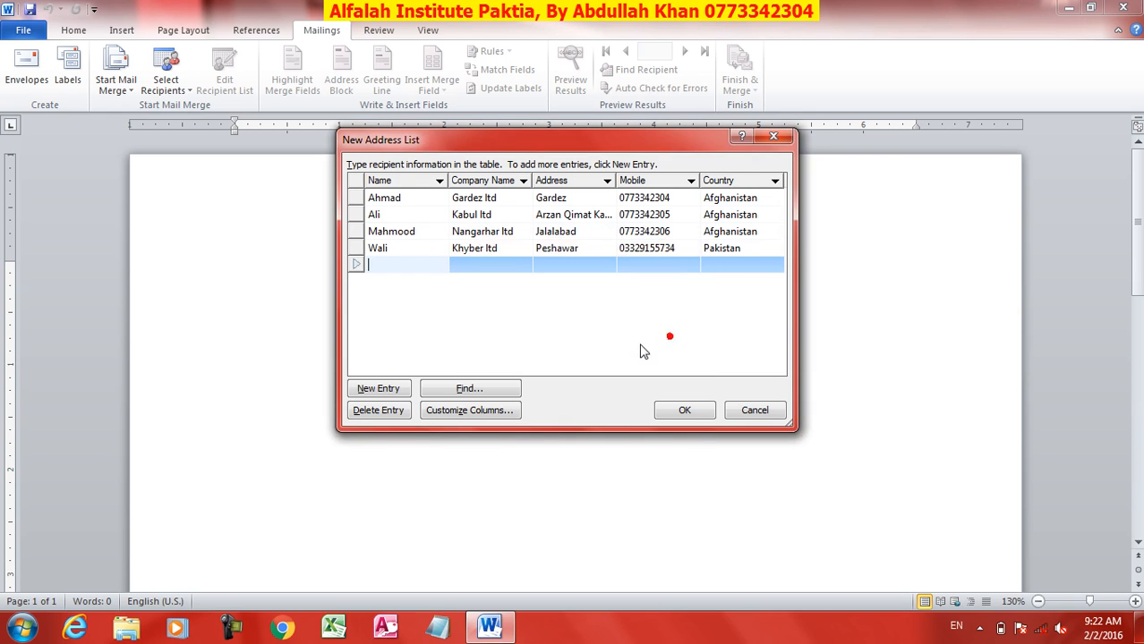
Step: Remove the empty trailing row and confirm the four-recipient address list
left_click(379, 410)
left_click(540, 356)
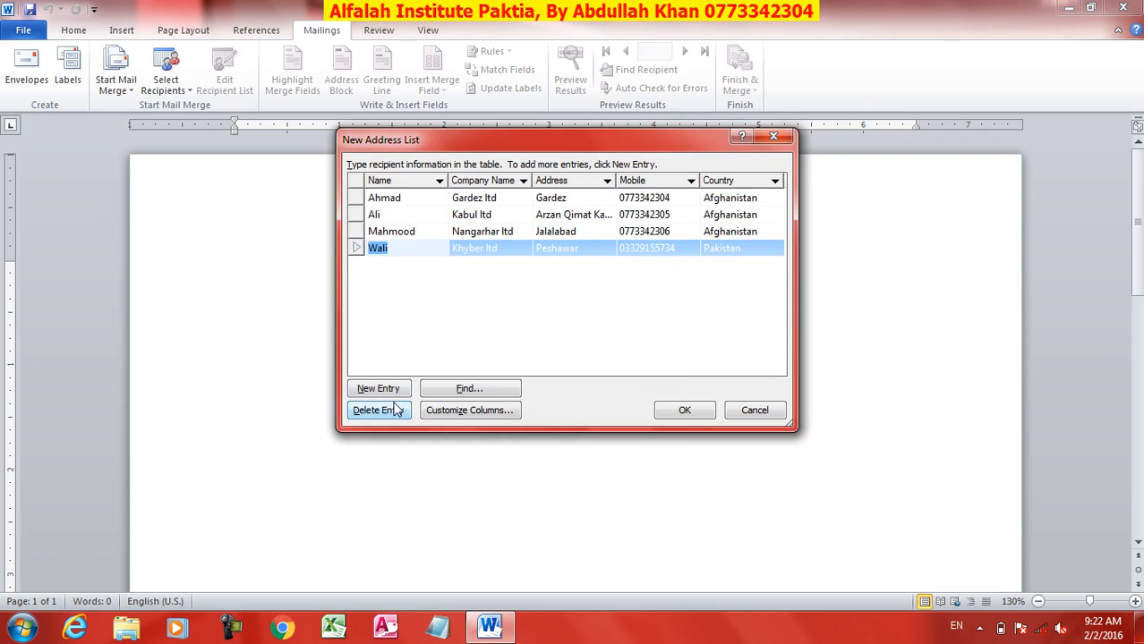
left_click(387, 390)
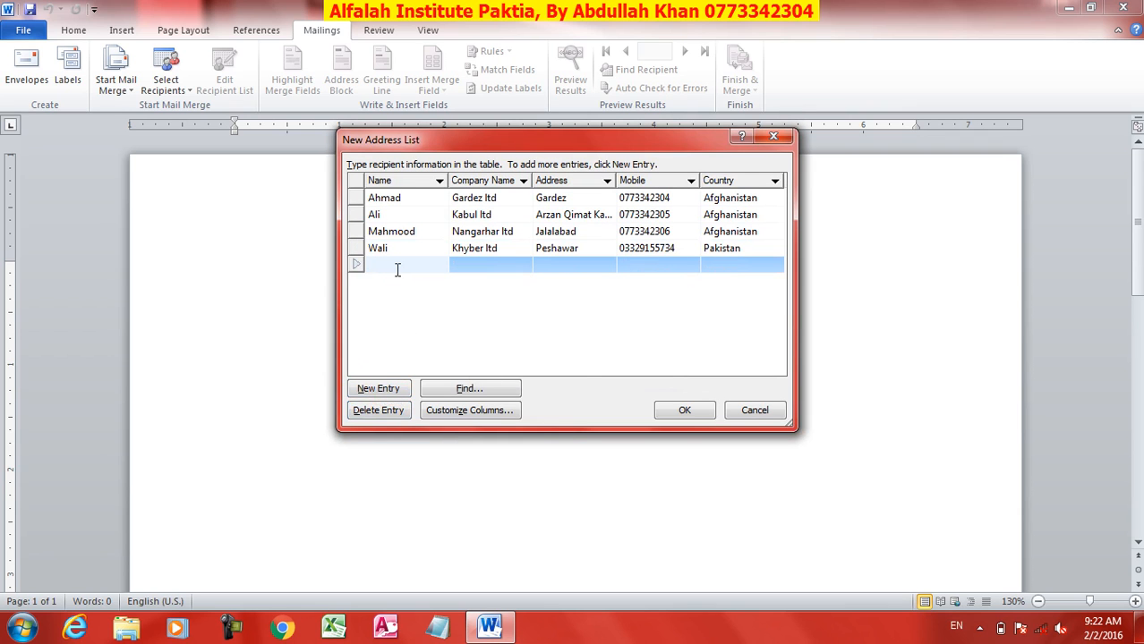
left_click(379, 410)
left_click(545, 351)
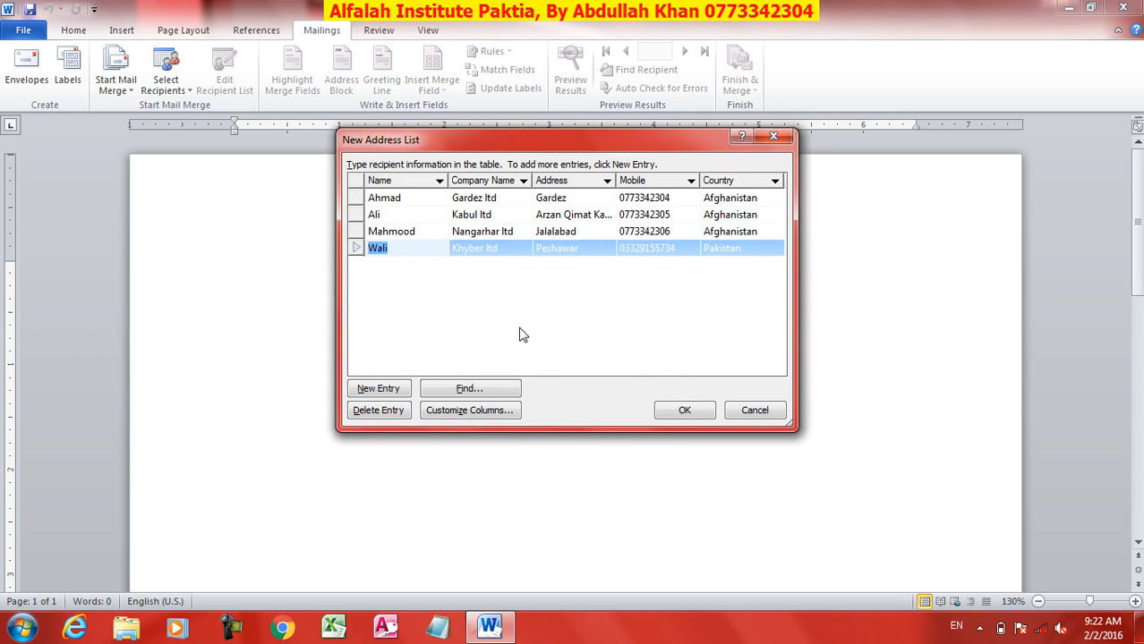
left_click(685, 409)
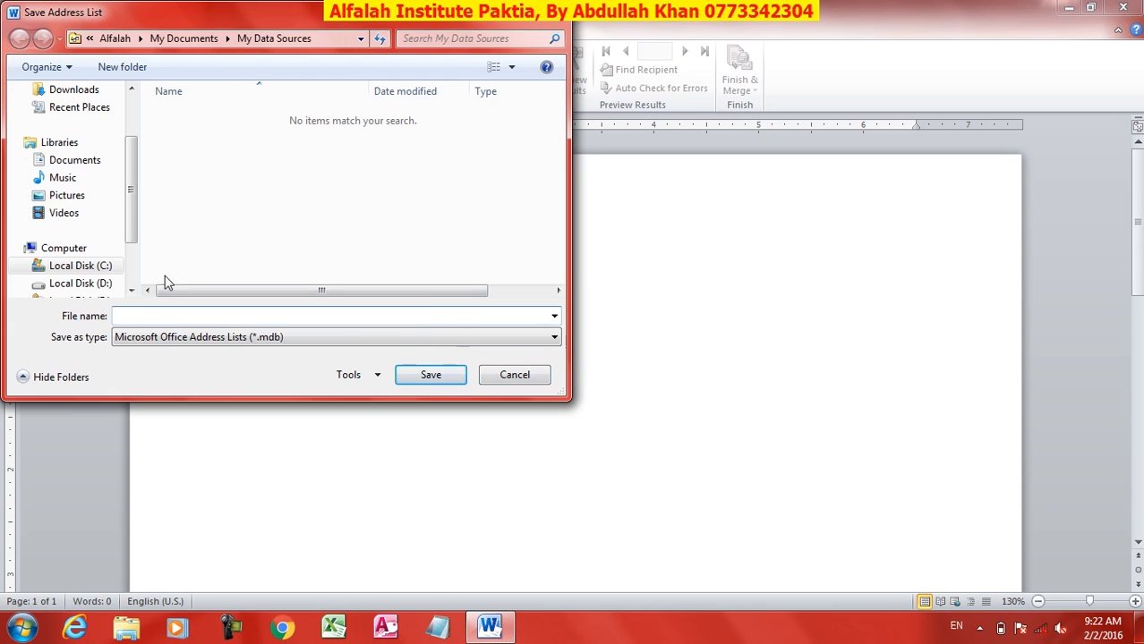
Step: Save the address list as Merge in the Documents library
left_click(51, 158)
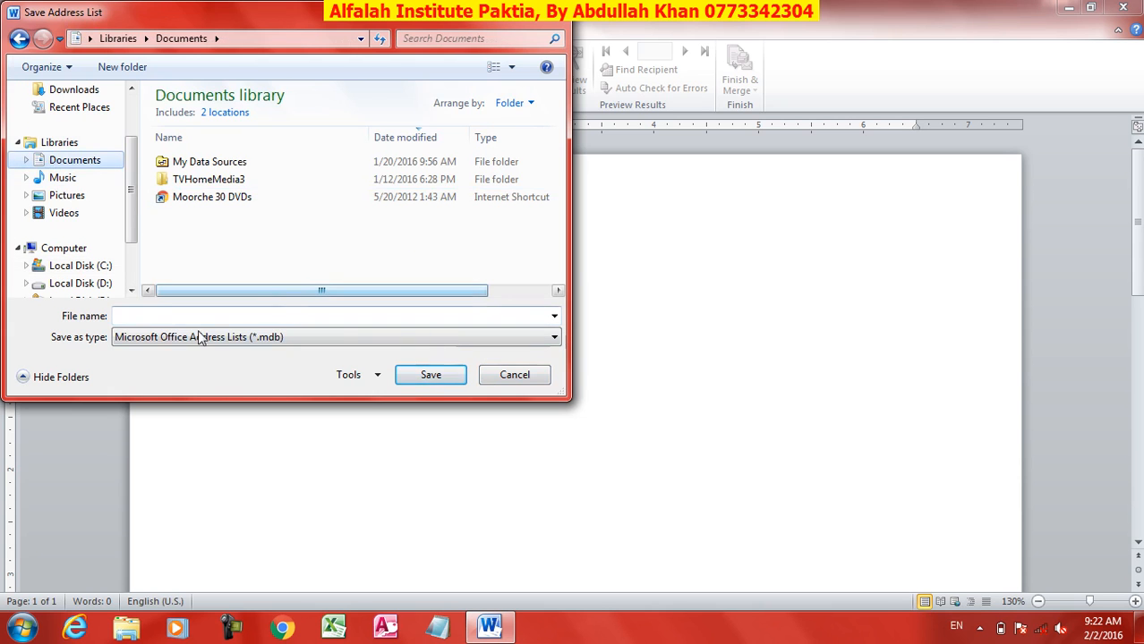
left_click(165, 320)
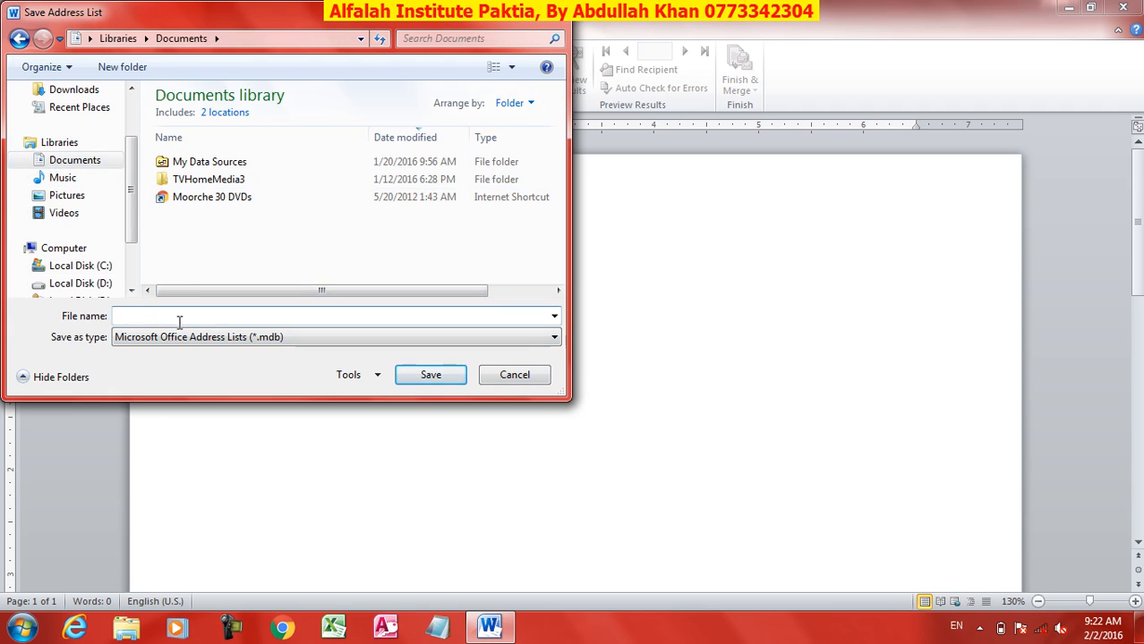
type("Merge")
key("Return")
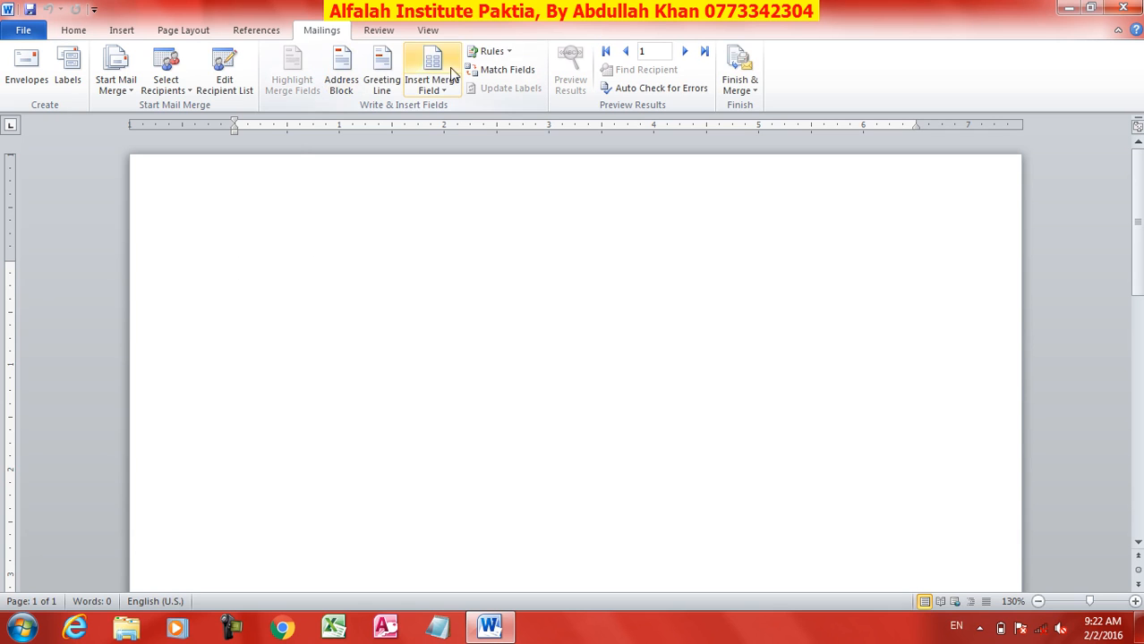
Step: Open Edit Recipient List and toggle recipients' inclusion checkboxes off and on
left_click(228, 74)
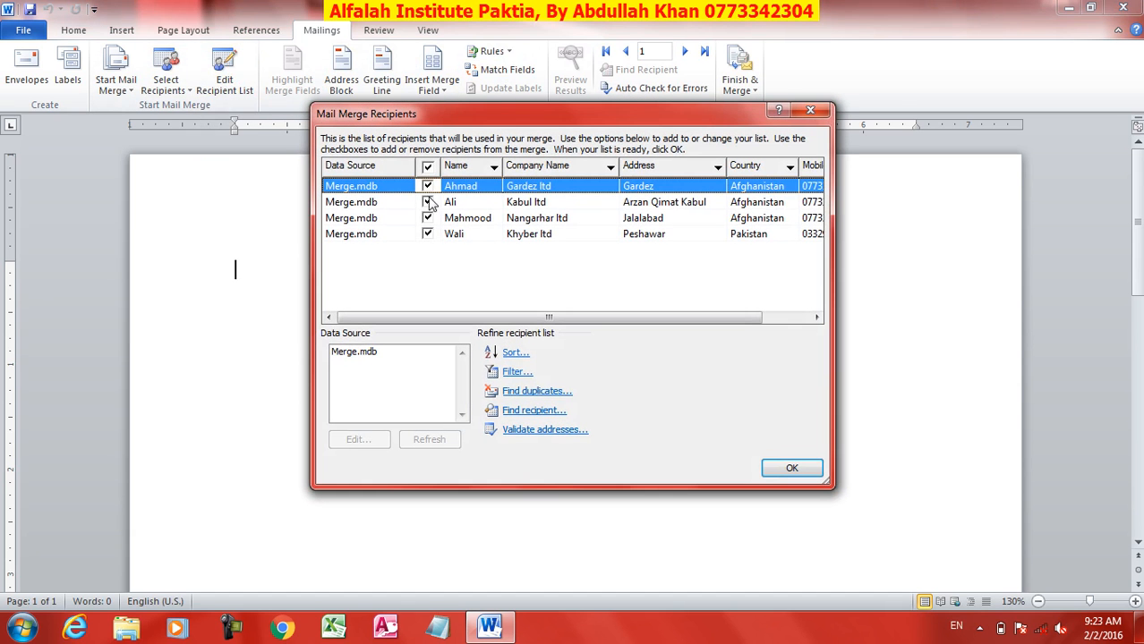
left_click(427, 202)
left_click(428, 219)
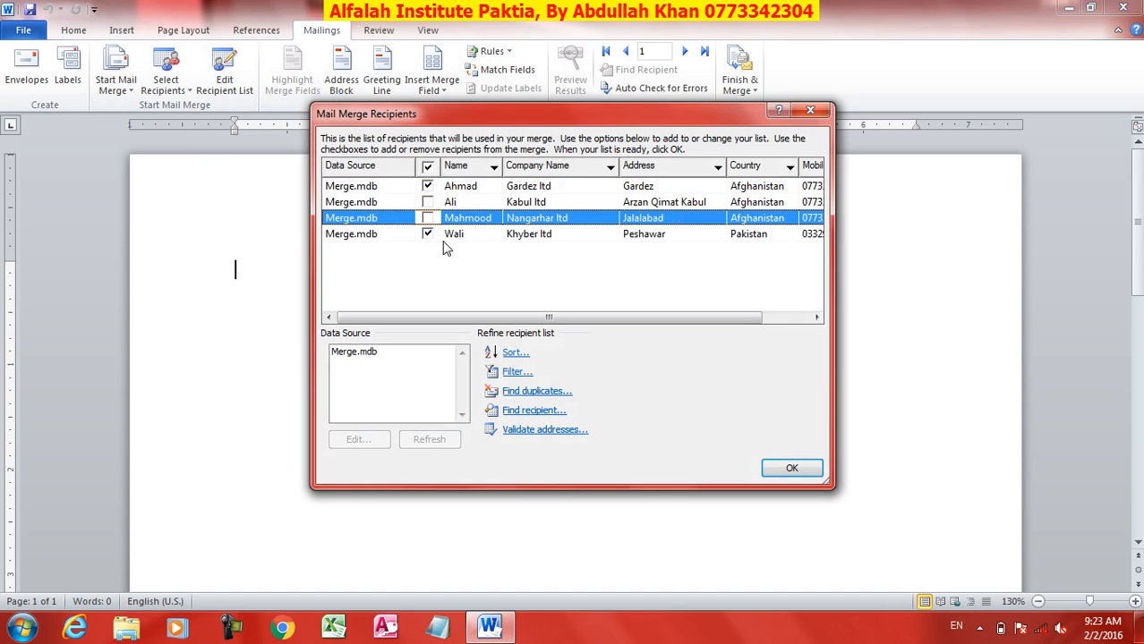
left_click(427, 202)
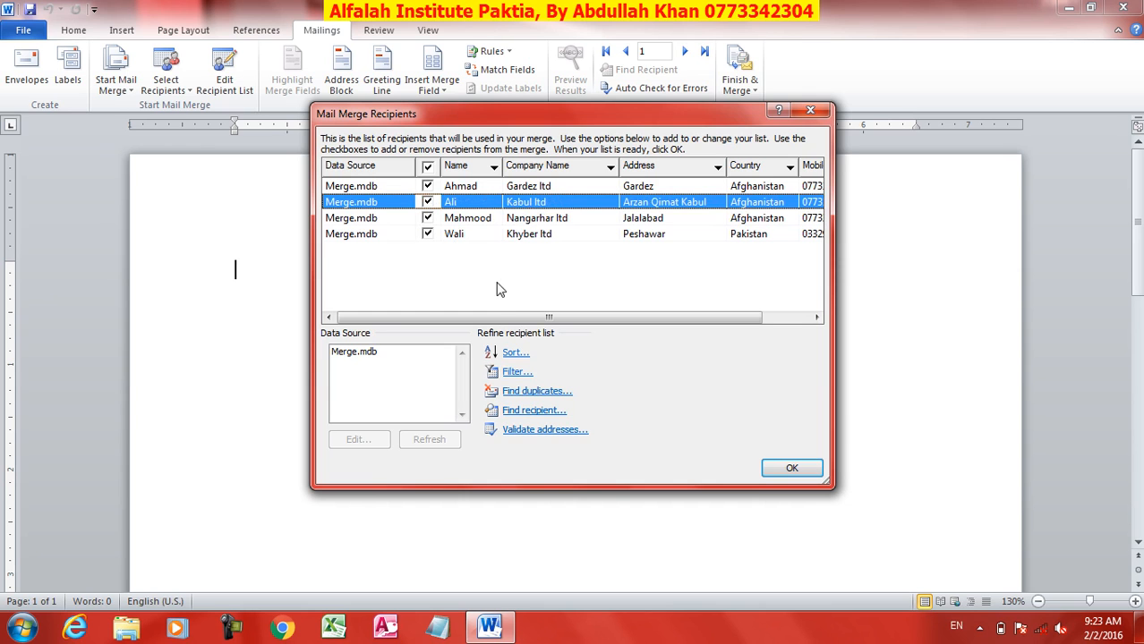
Step: Open Filter, choose Name as the filter field, then close Filter and Sort
left_click(516, 371)
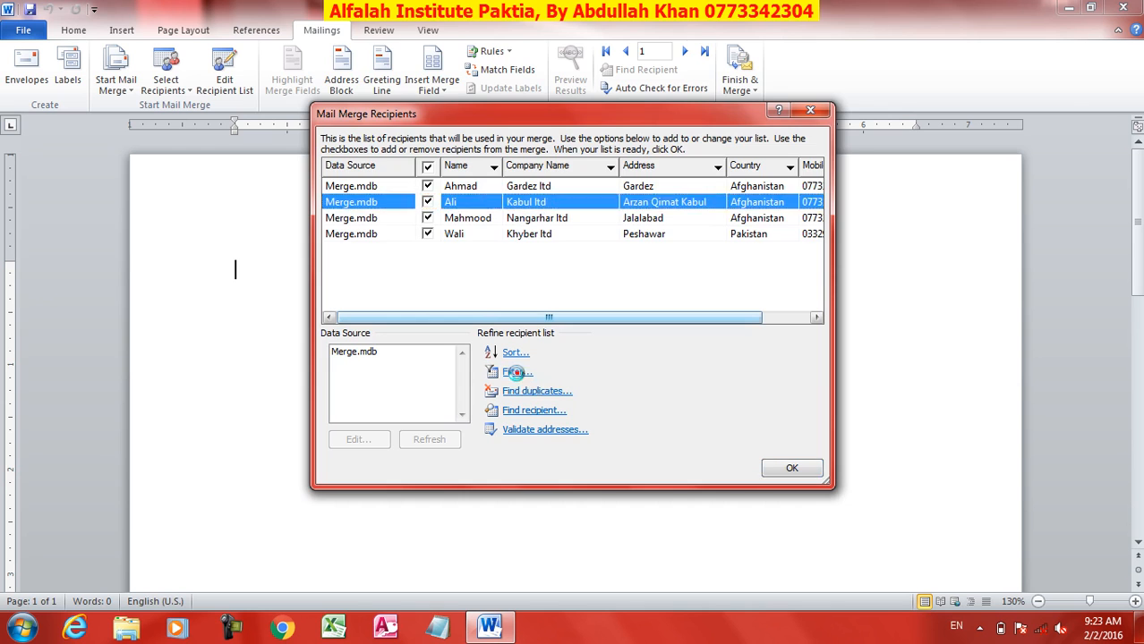
left_click(501, 75)
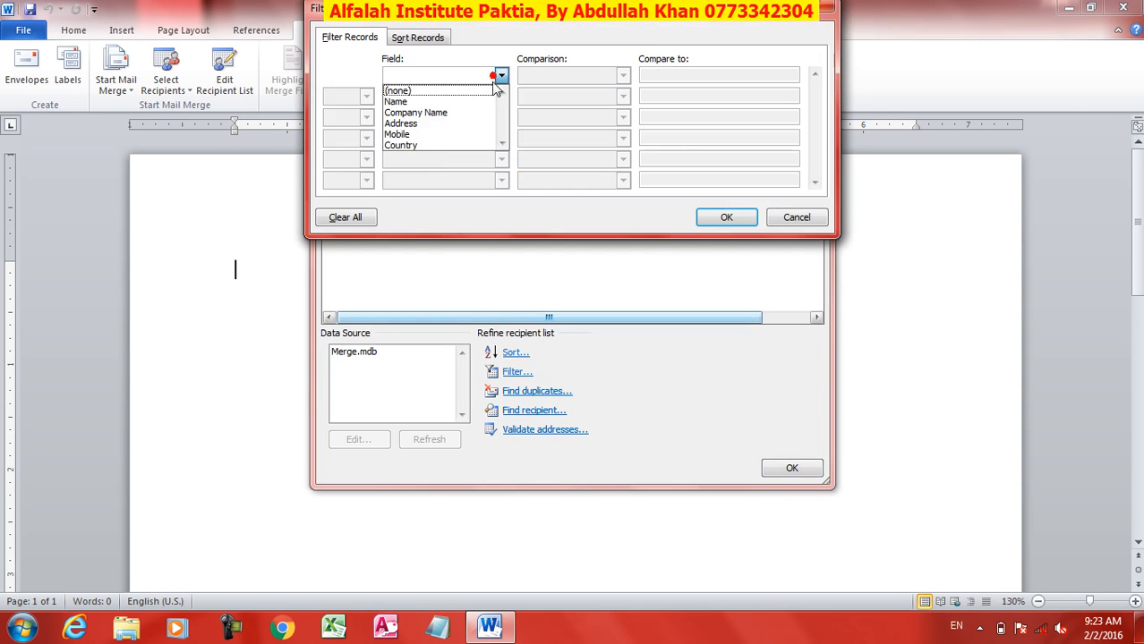
left_click(456, 102)
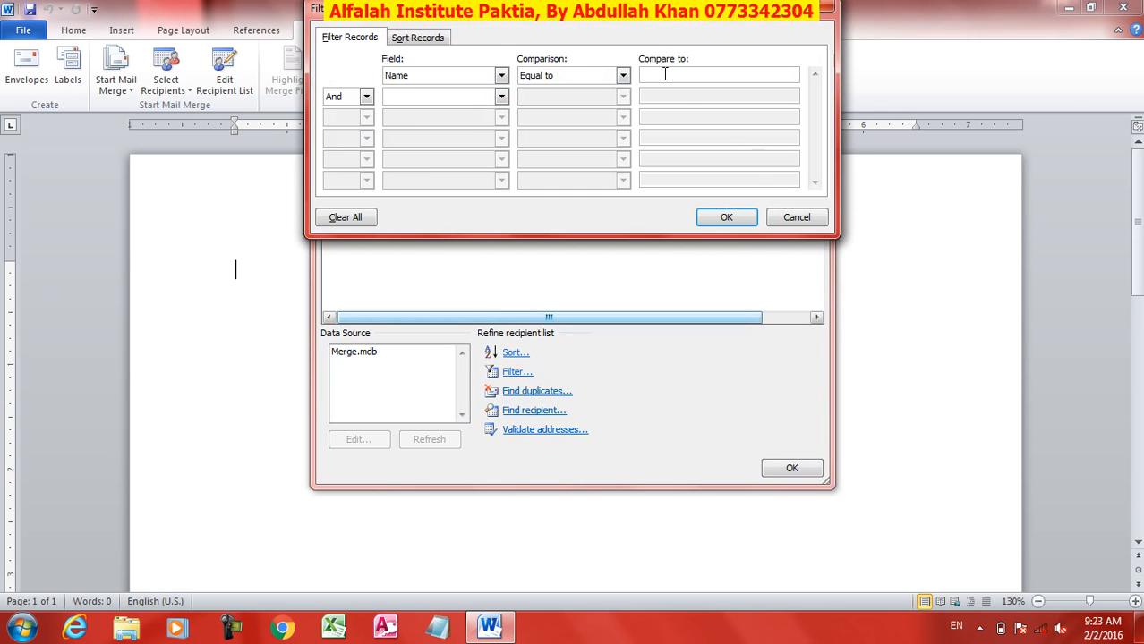
left_click(795, 218)
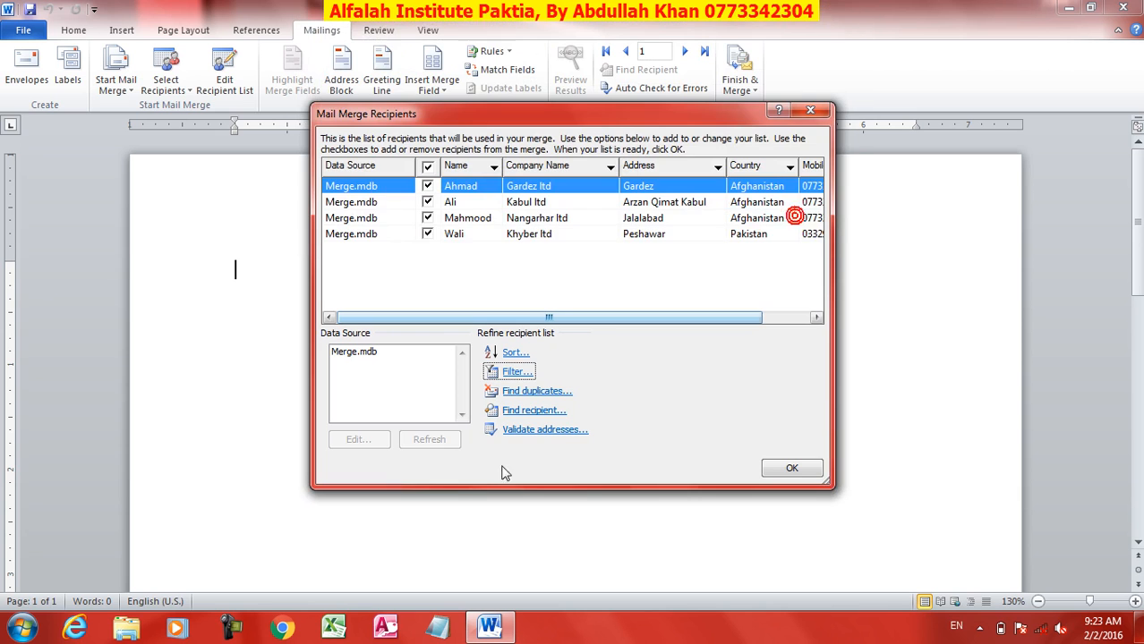
Step: Run Find duplicates and Find recipient, closing both with no changes
left_click(510, 394)
left_click_drag(471, 131, 693, 76)
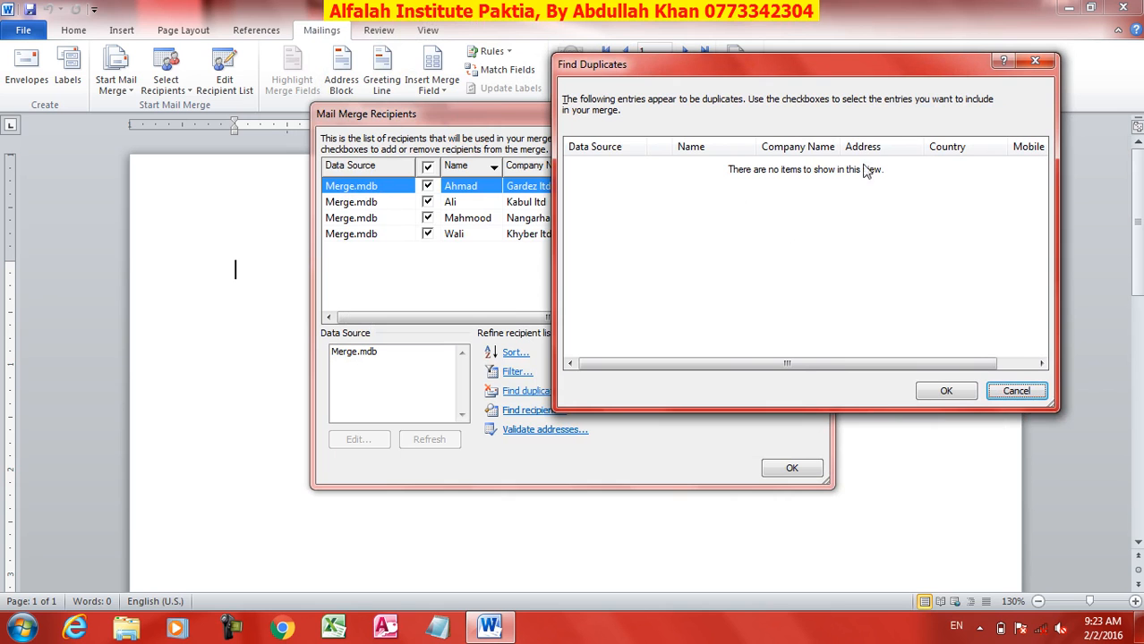
left_click(1020, 391)
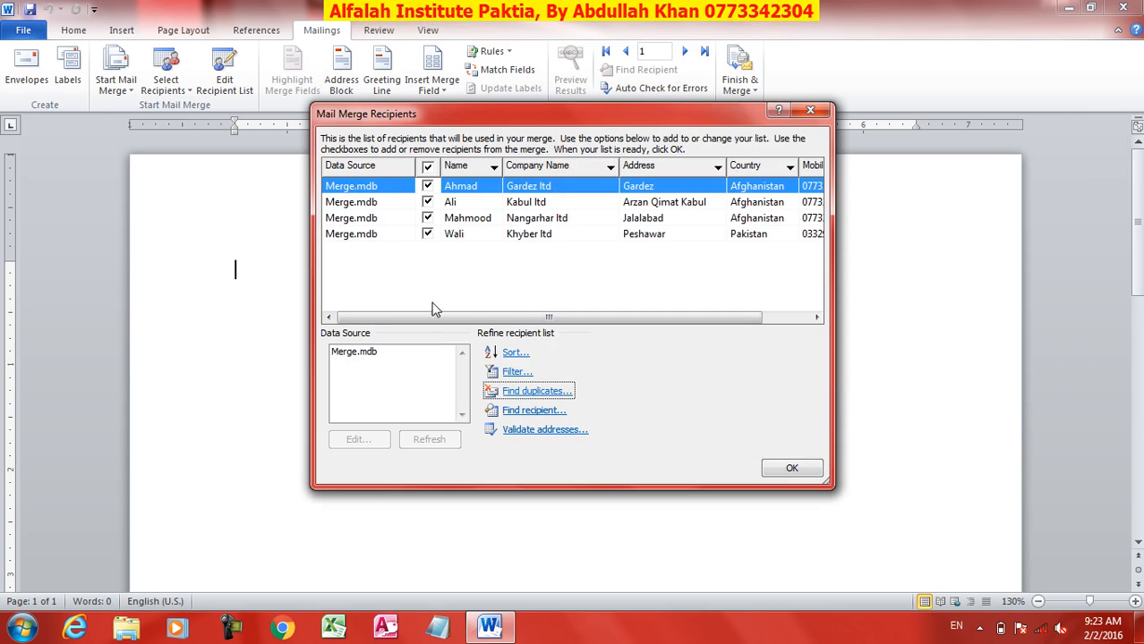
left_click(524, 413)
left_click(659, 338)
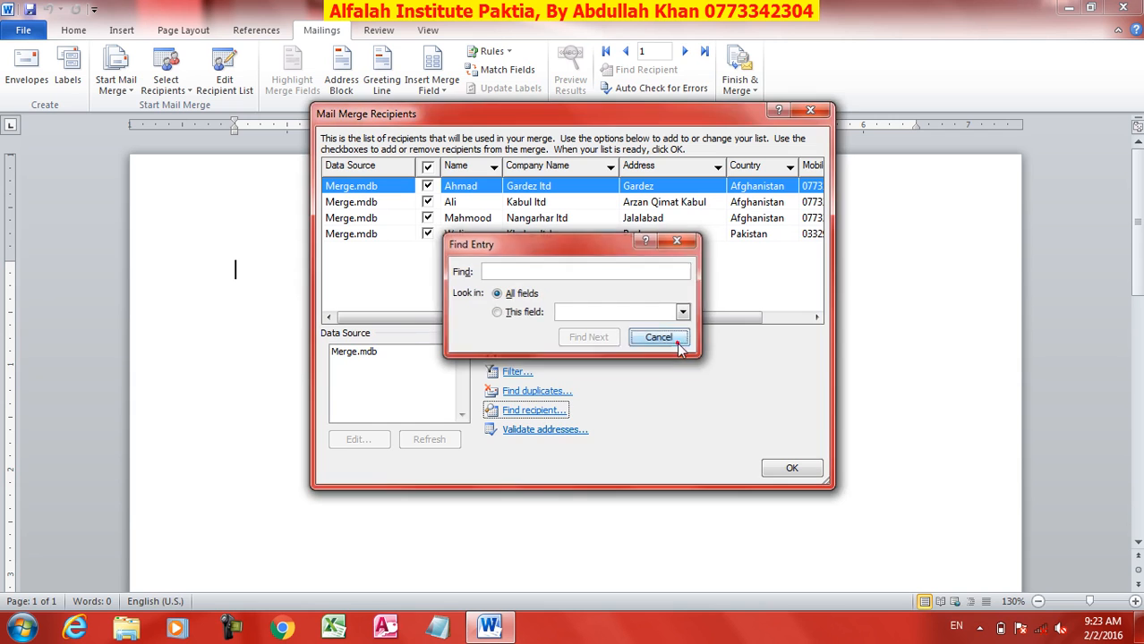
Step: Decline address validation and accept the Mail Merge Recipients list with OK
left_click(532, 433)
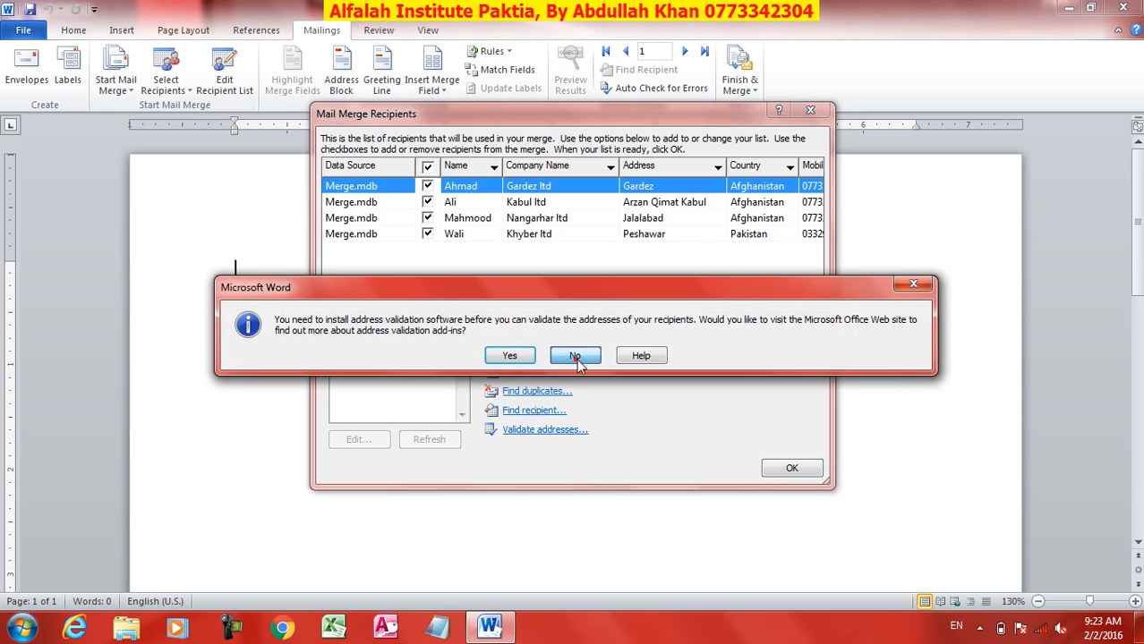
left_click(574, 360)
left_click(791, 466)
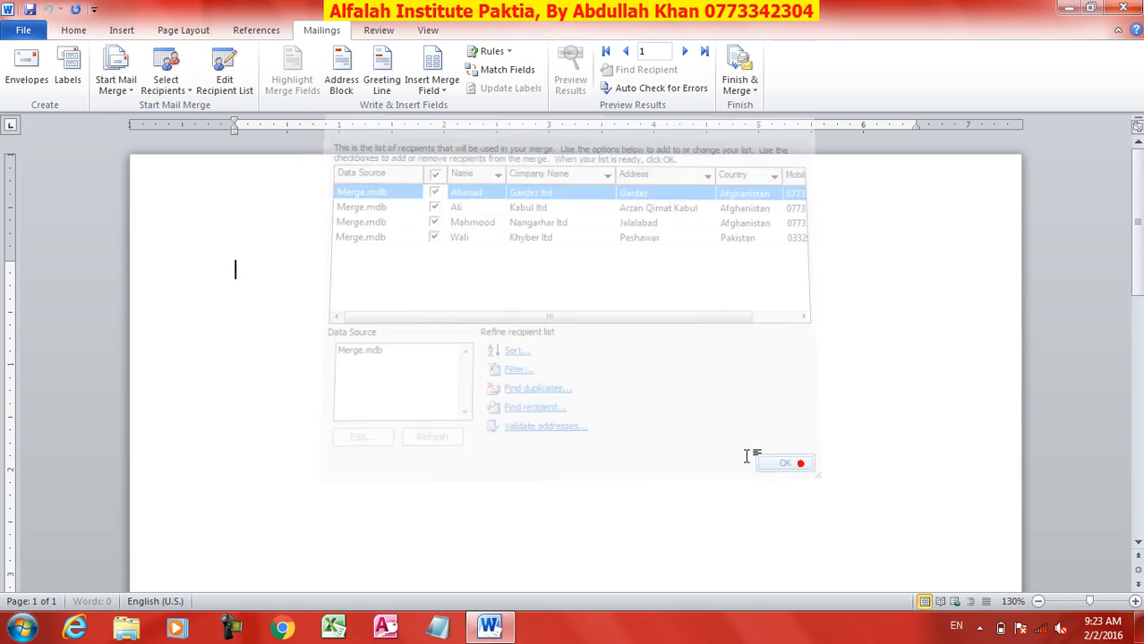
Step: Insert an address block in Joshua Randall Jr. format, with company name and country only if different
left_click(343, 83)
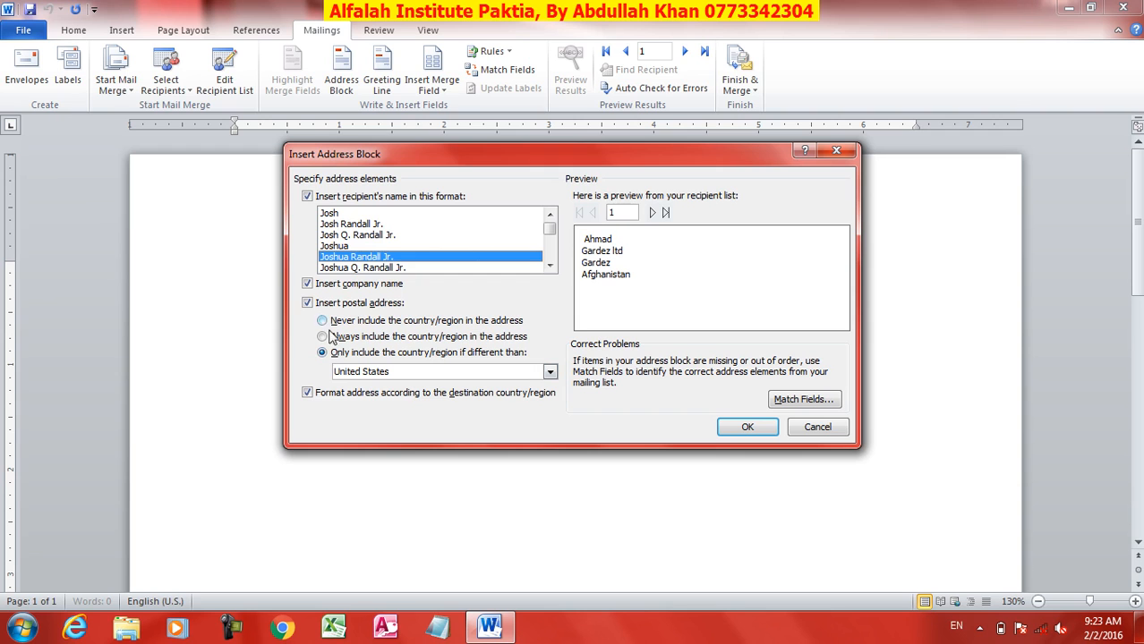
left_click(358, 246)
left_click(345, 234)
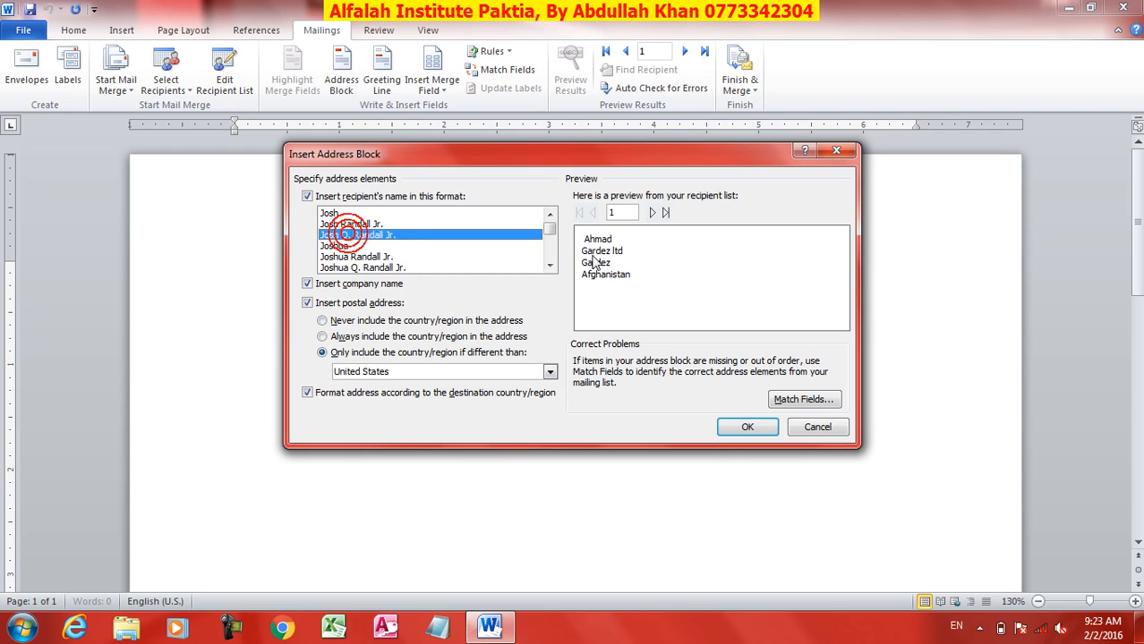
left_click(352, 258)
left_click(351, 246)
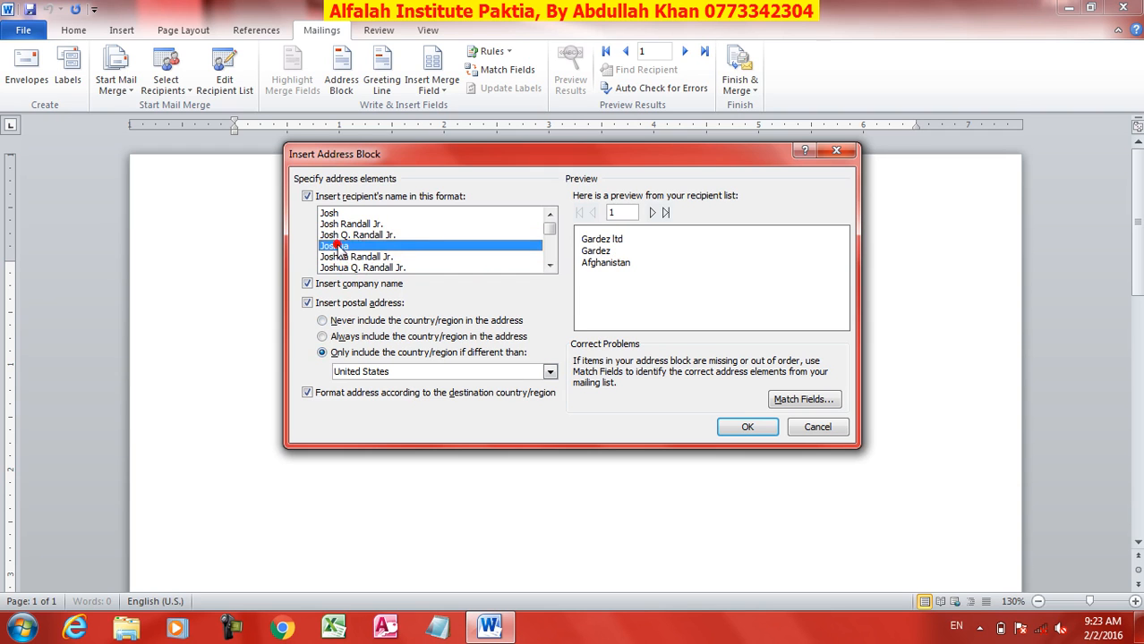
left_click(349, 257)
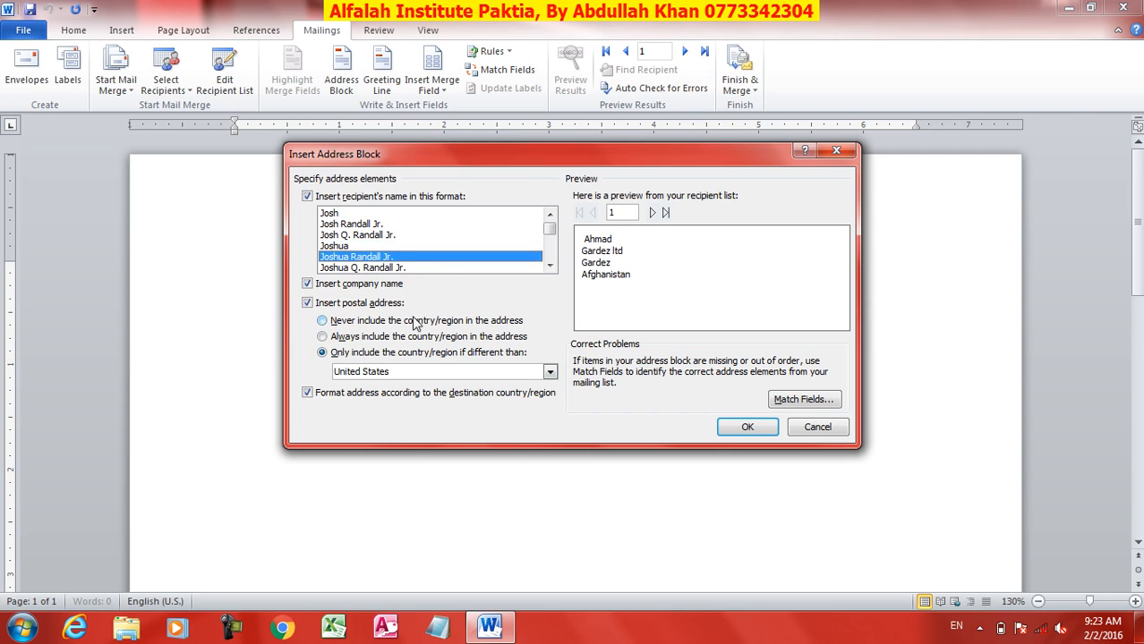
left_click(318, 284)
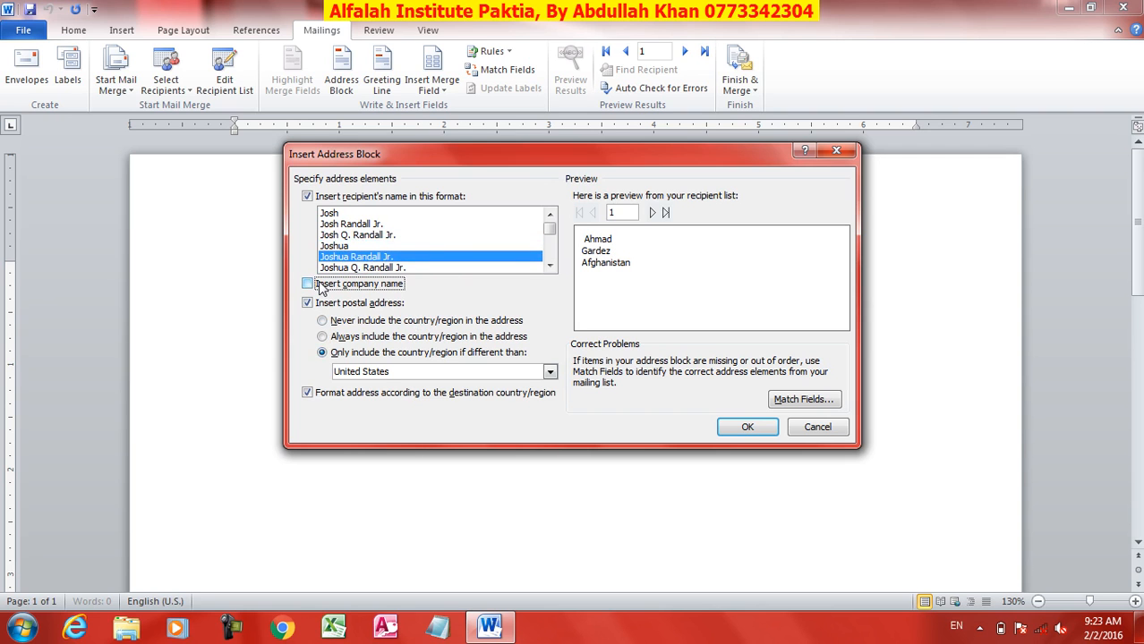
left_click(318, 284)
left_click(339, 337)
left_click(340, 322)
left_click(340, 336)
left_click(340, 353)
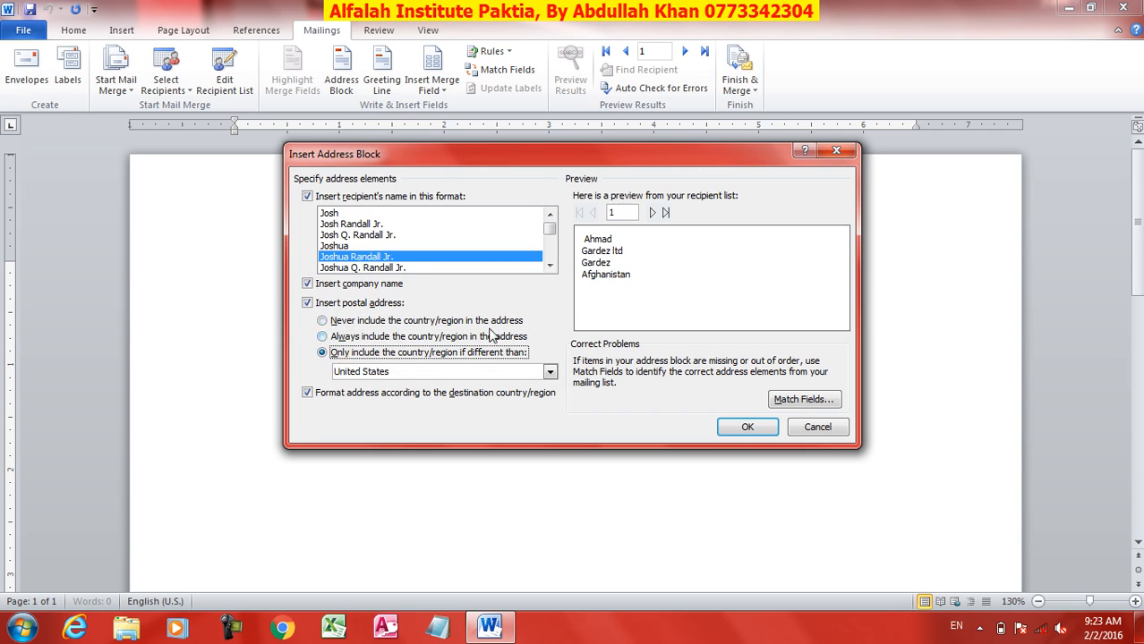
left_click(741, 427)
Step: Insert the Mobile merge field on a new line below the address block
key("Return")
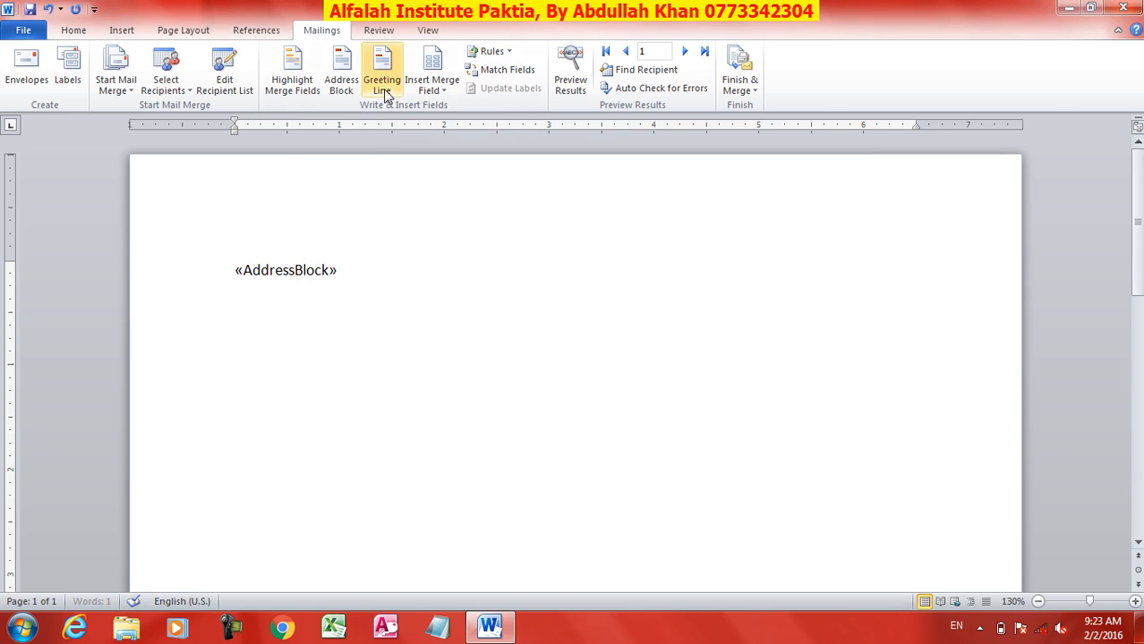
left_click(430, 89)
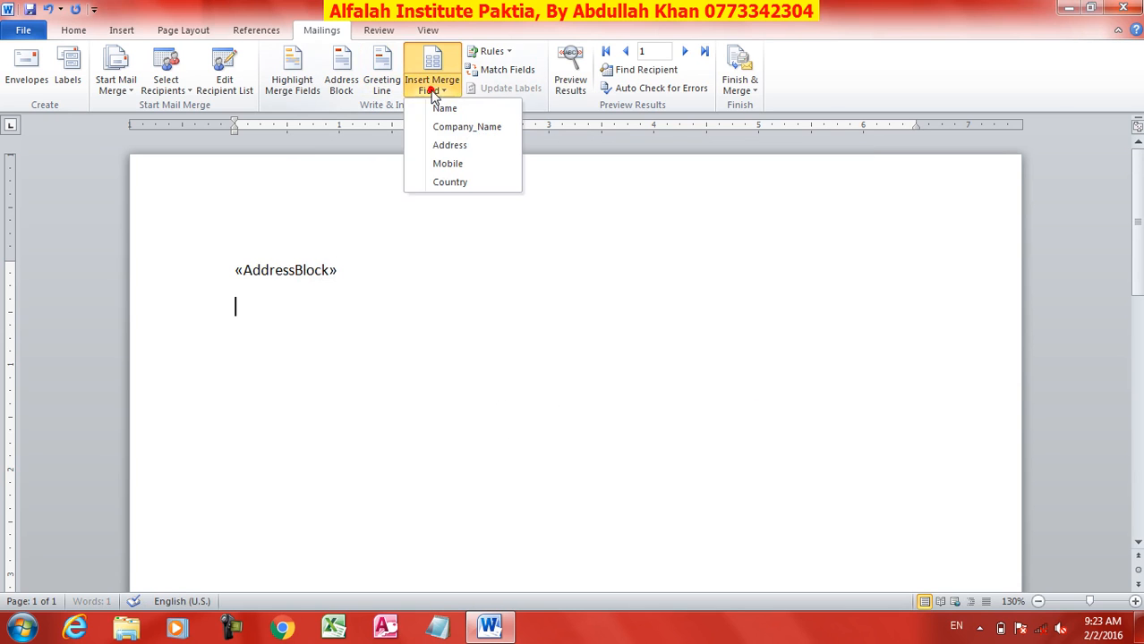
left_click(456, 170)
Step: Add a greeting line in the Mr. Josh Randall Jr. format on the next line
key("Return")
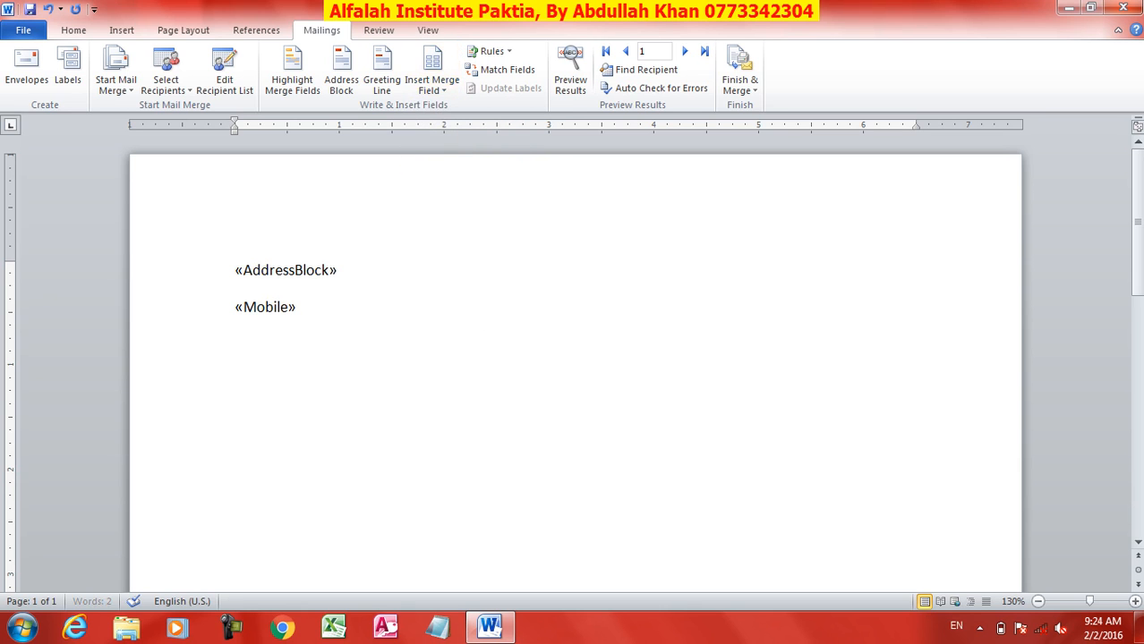
left_click(386, 80)
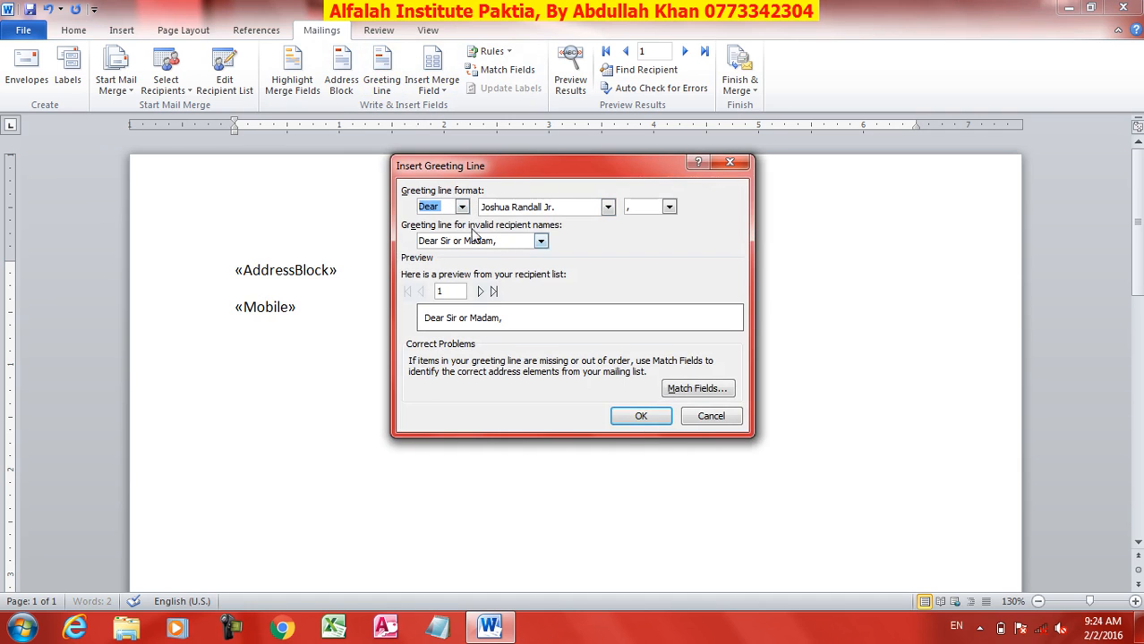
left_click(607, 206)
left_click(522, 257)
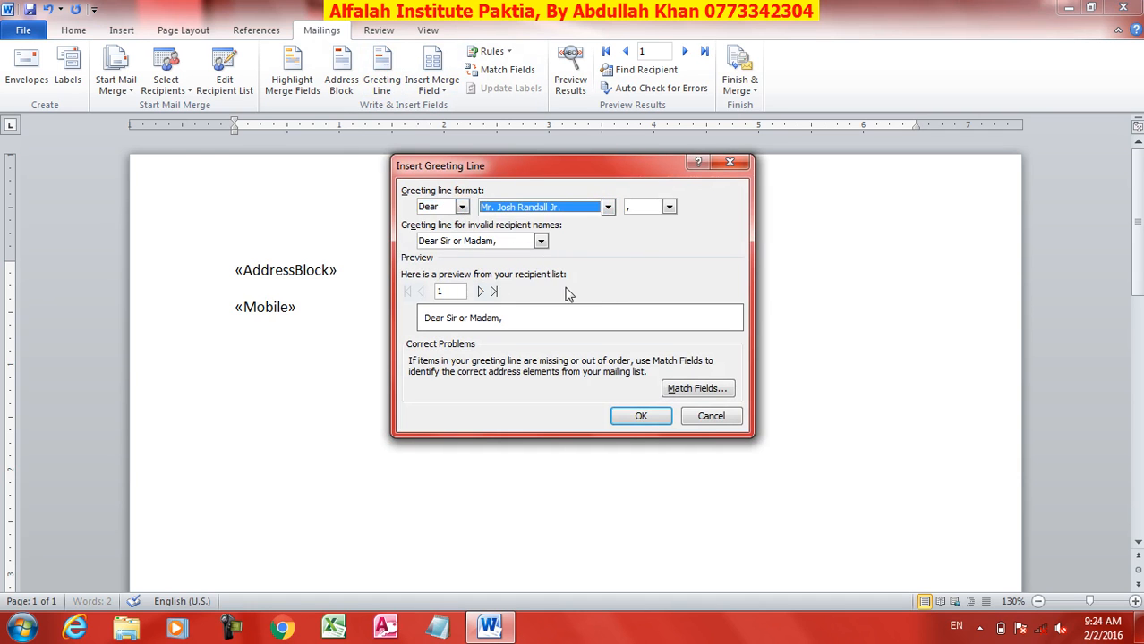
left_click(659, 429)
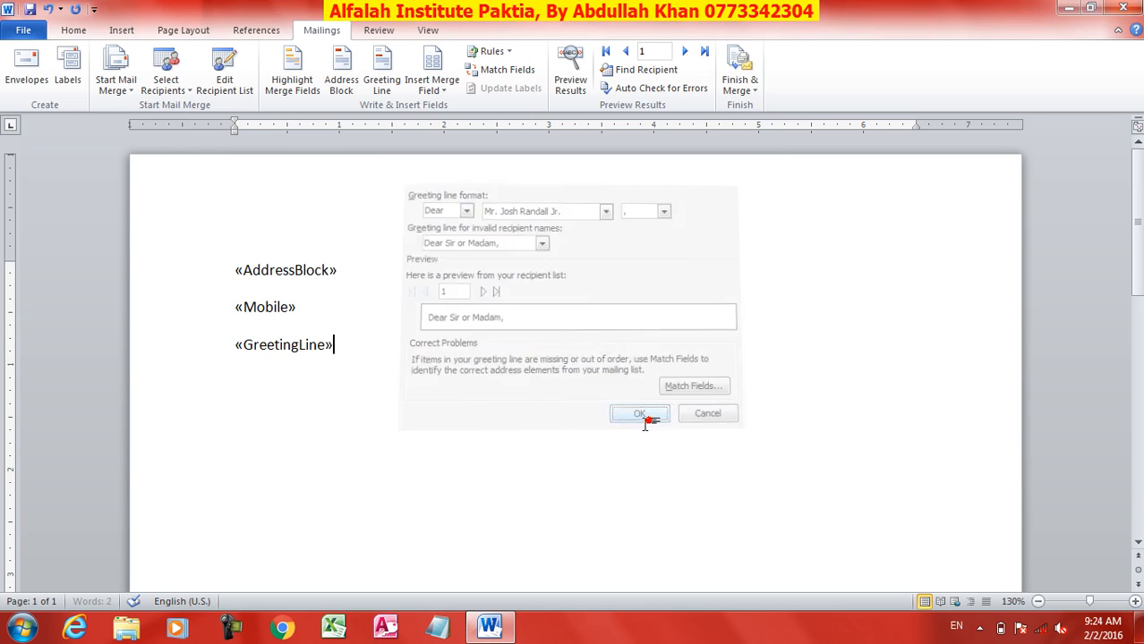
Step: Generate sample body paragraphs below the greeting line with =rand()
key("Return")
type("=rand()")
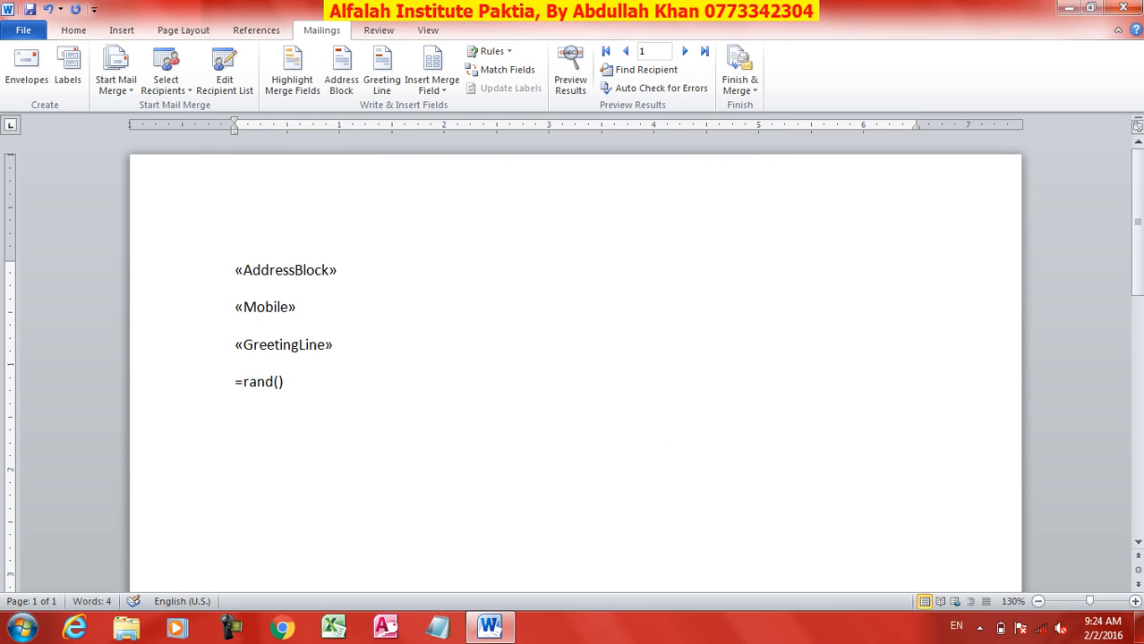
key("Return")
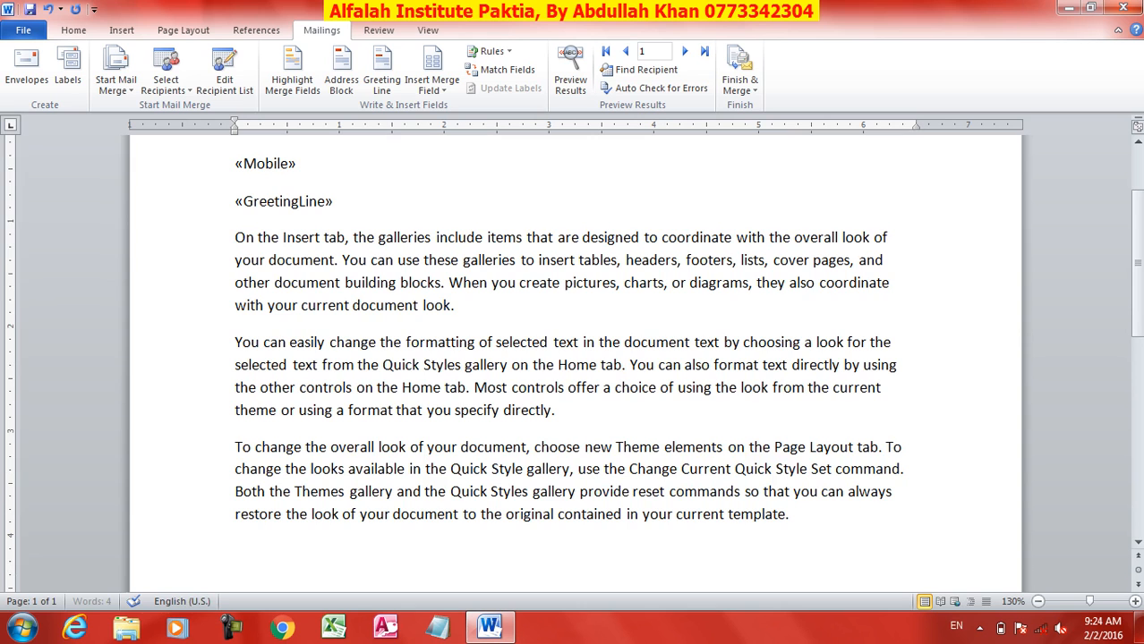
Step: Insert the Name merge field into the first paragraph after 'On the Insert tab,'
scroll(488, 494, "up", 1)
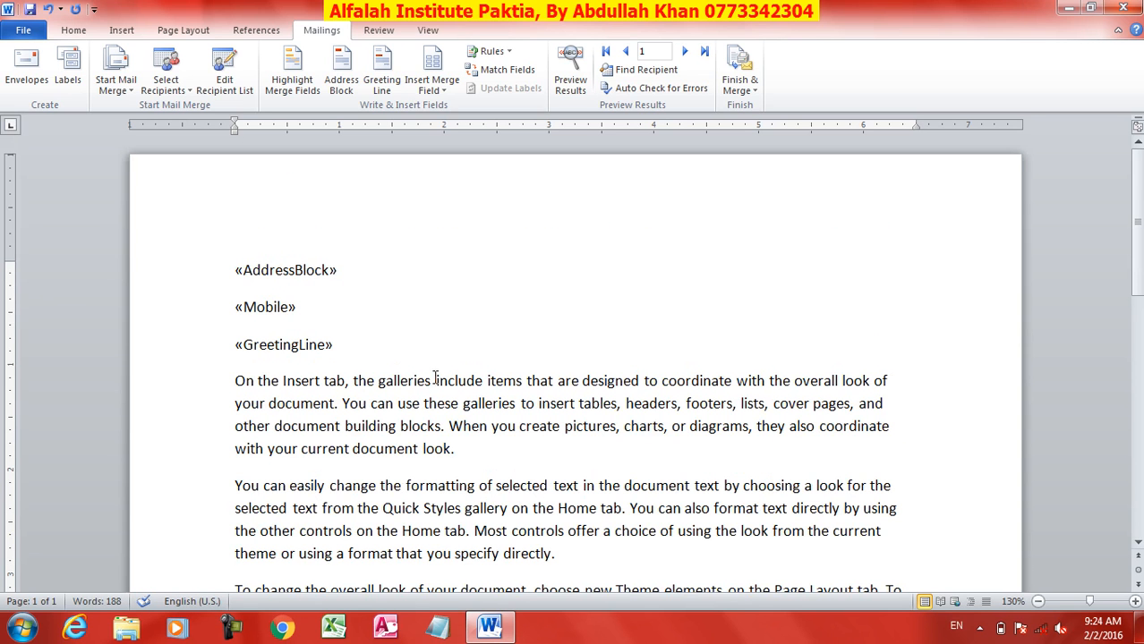
left_click(355, 382)
left_click(410, 381)
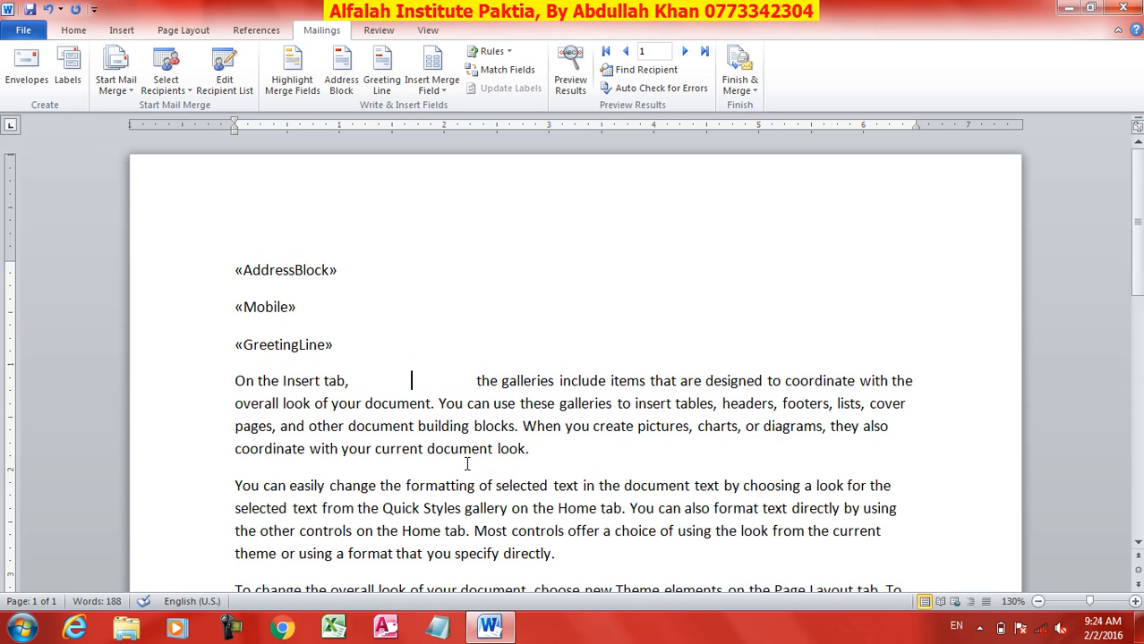
left_click(437, 89)
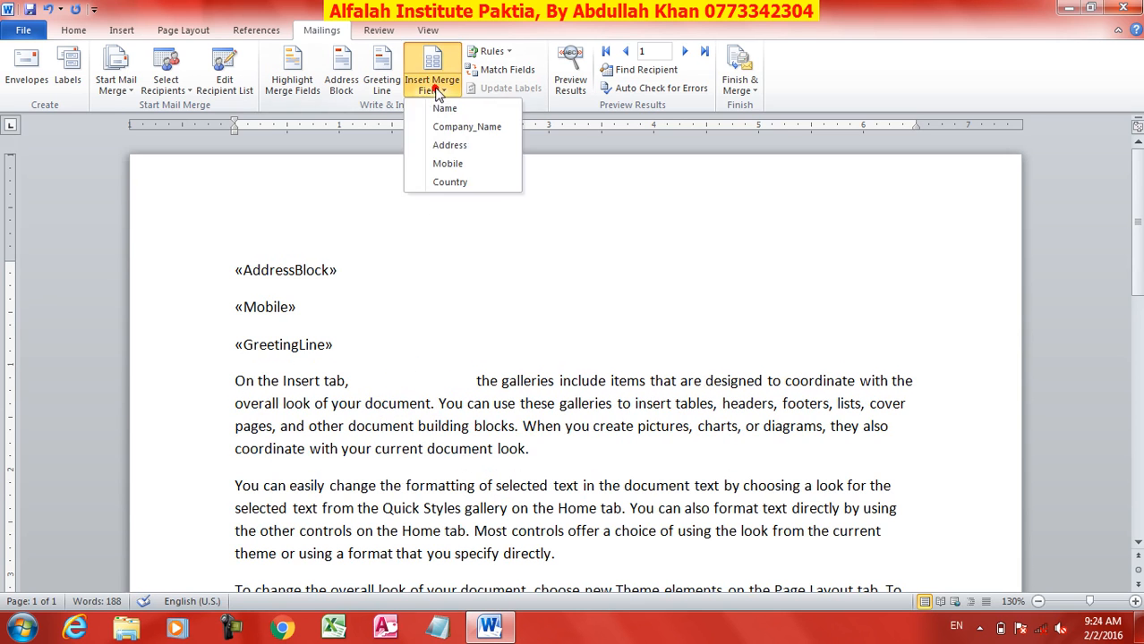
left_click(448, 108)
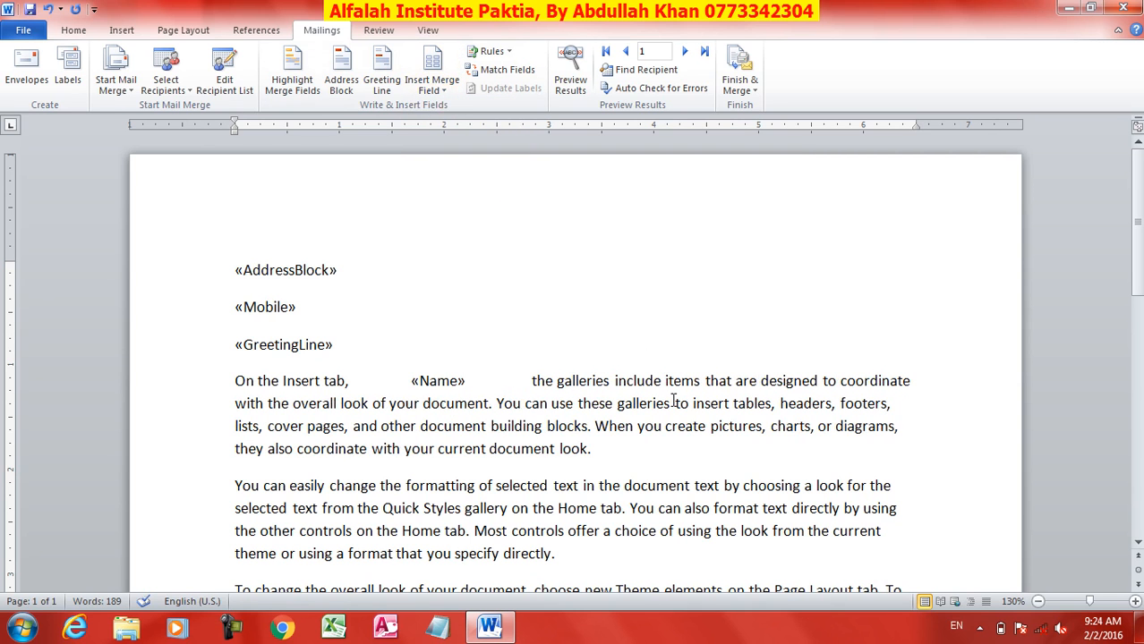
scroll(599, 409, "down", 2)
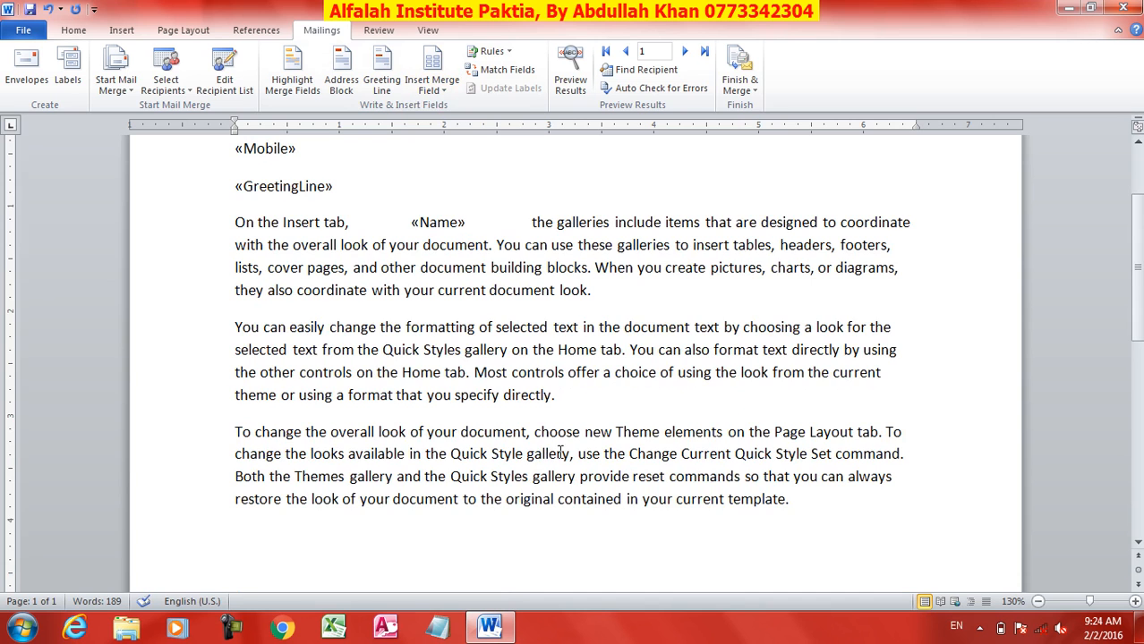
scroll(518, 474, "down", 2)
left_click(319, 508)
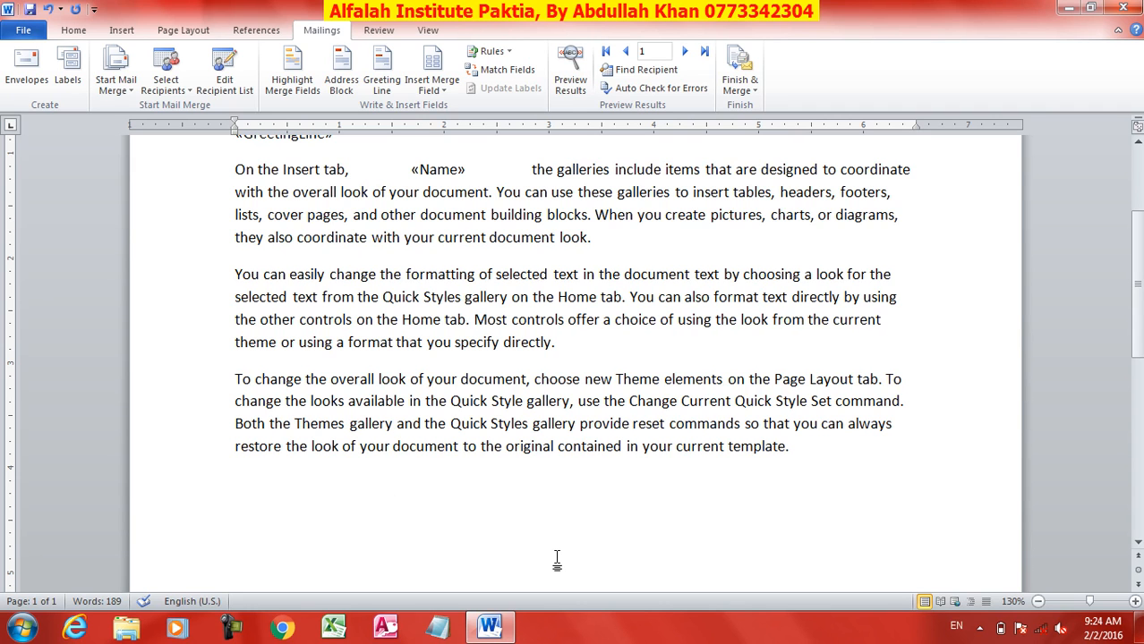
scroll(557, 560, "up", 3)
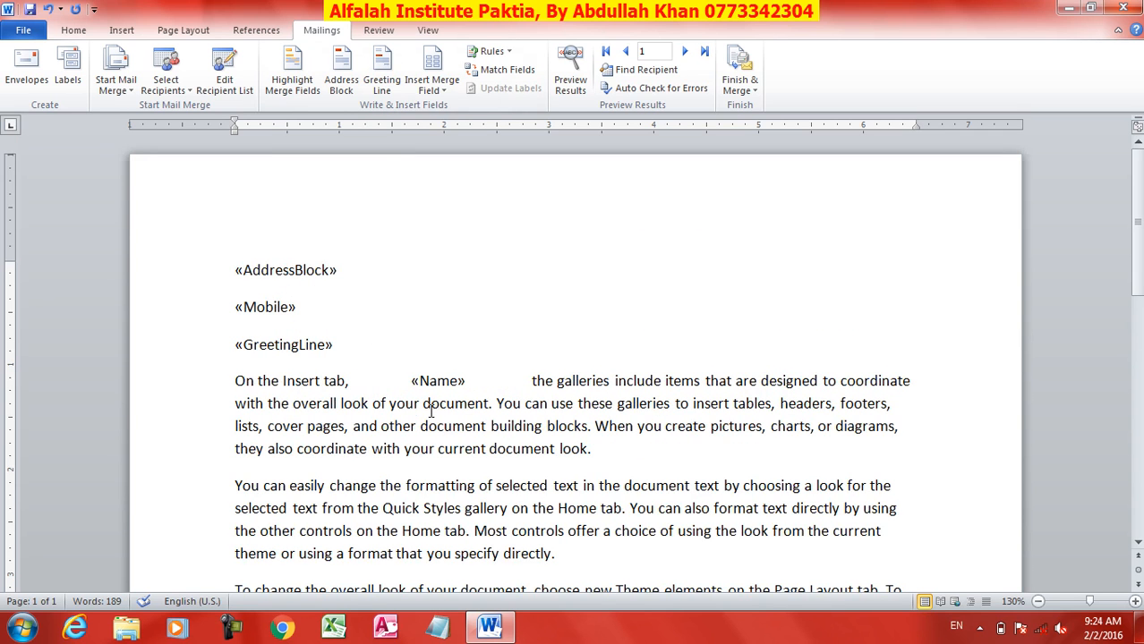
Step: Before «Mobile», add an If...Then...Else rule inserting 0092 when Country equals Pakistan
left_click(292, 76)
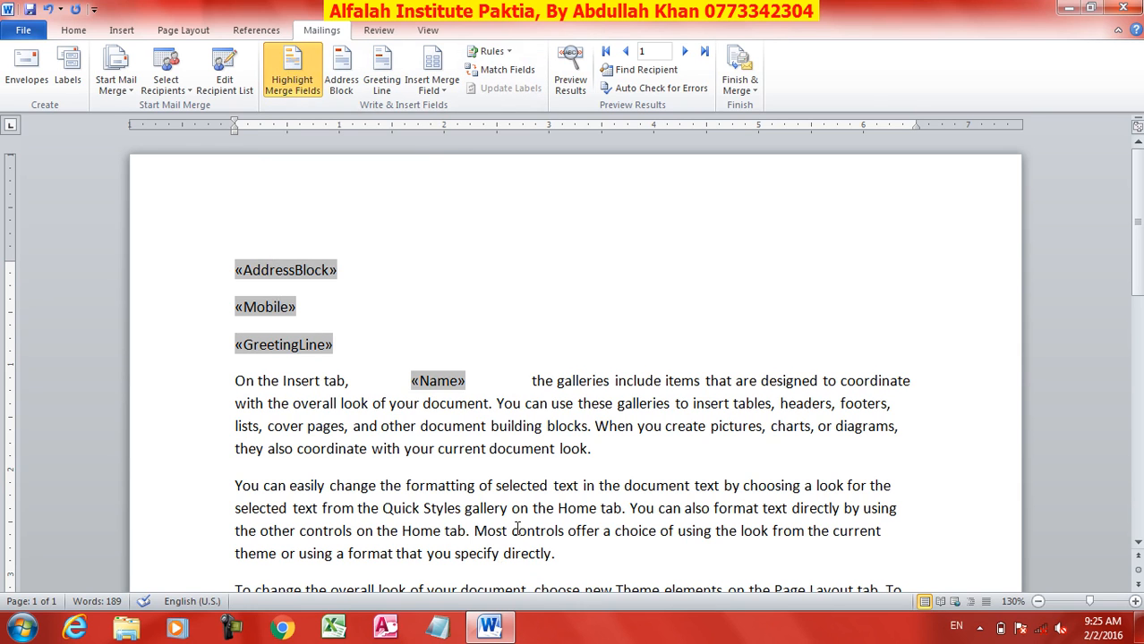
left_click(292, 78)
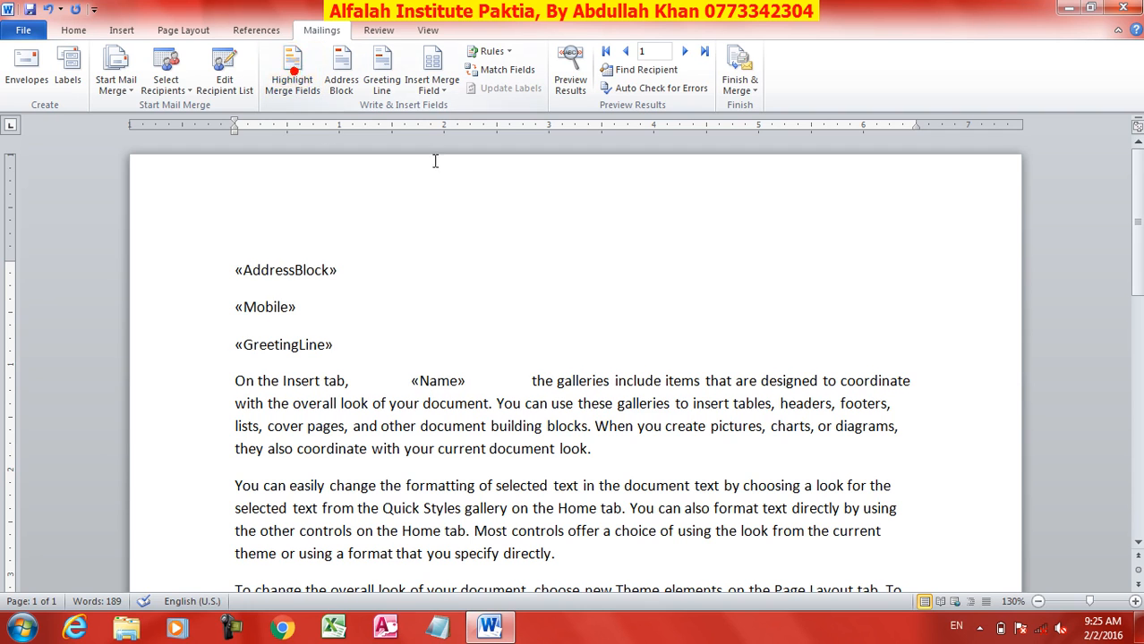
left_click(236, 309)
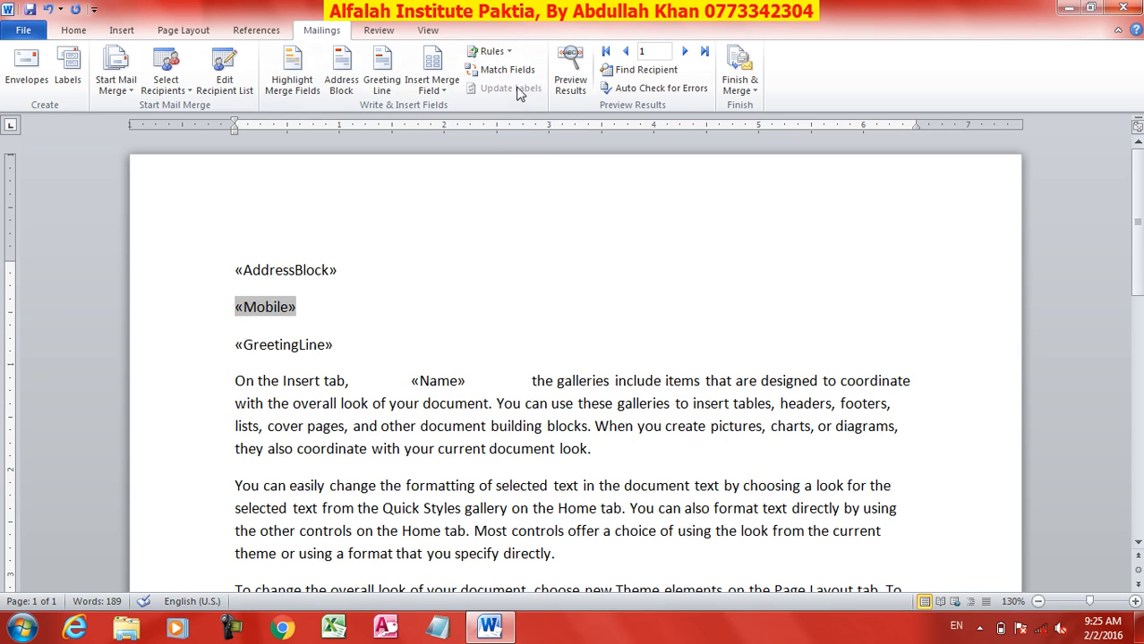
left_click(492, 52)
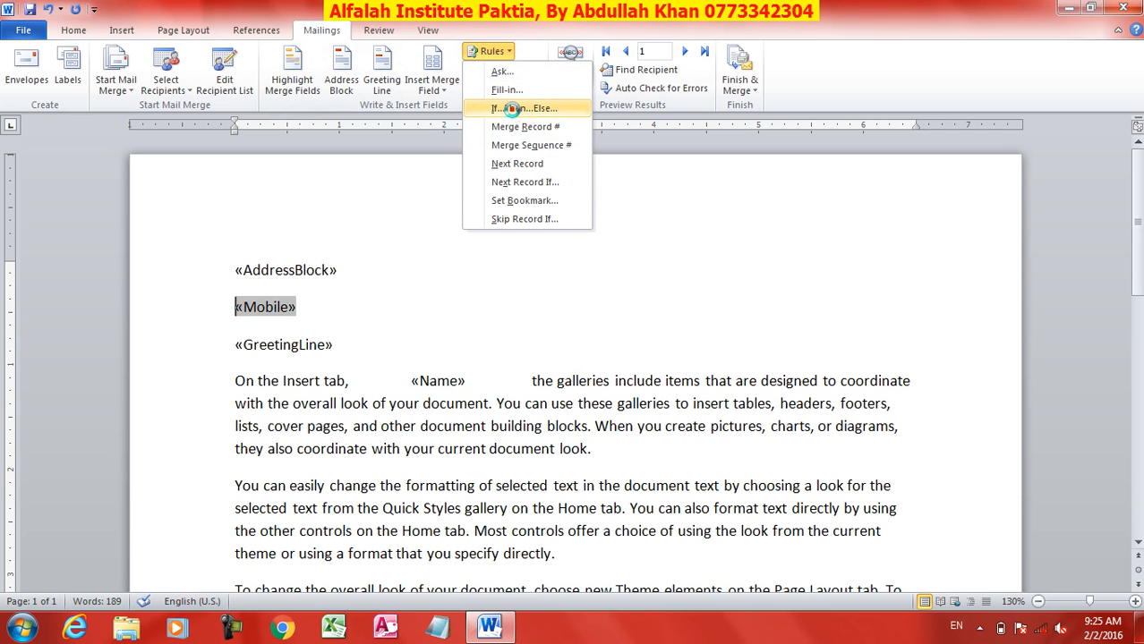
left_click(524, 109)
left_click(480, 244)
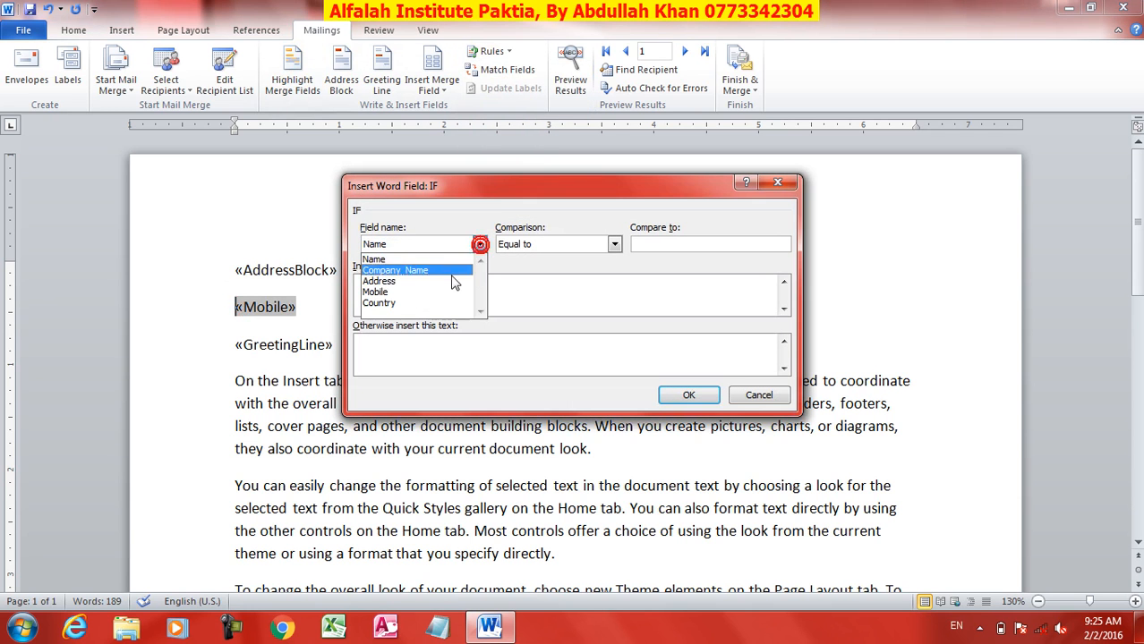
left_click(439, 305)
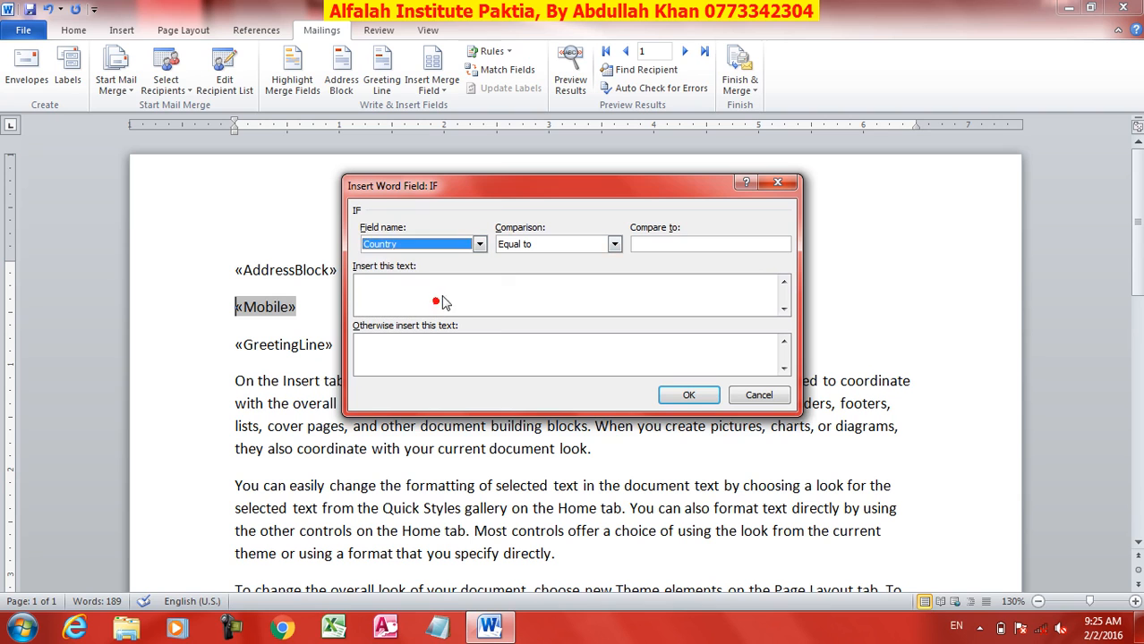
left_click(662, 242)
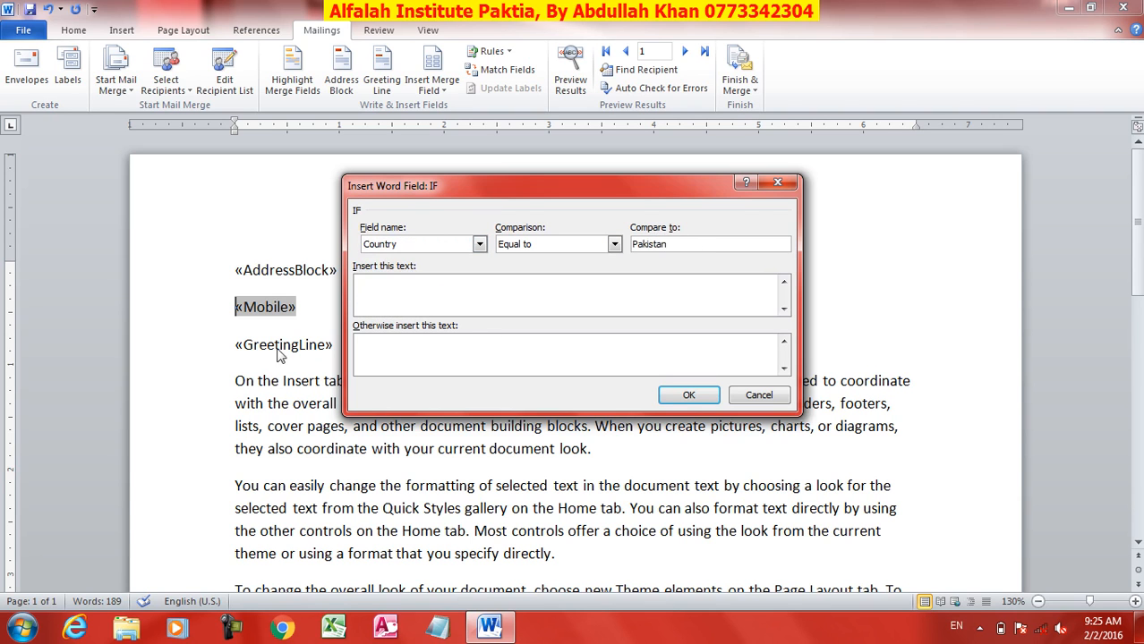
left_click(381, 298)
type("0092")
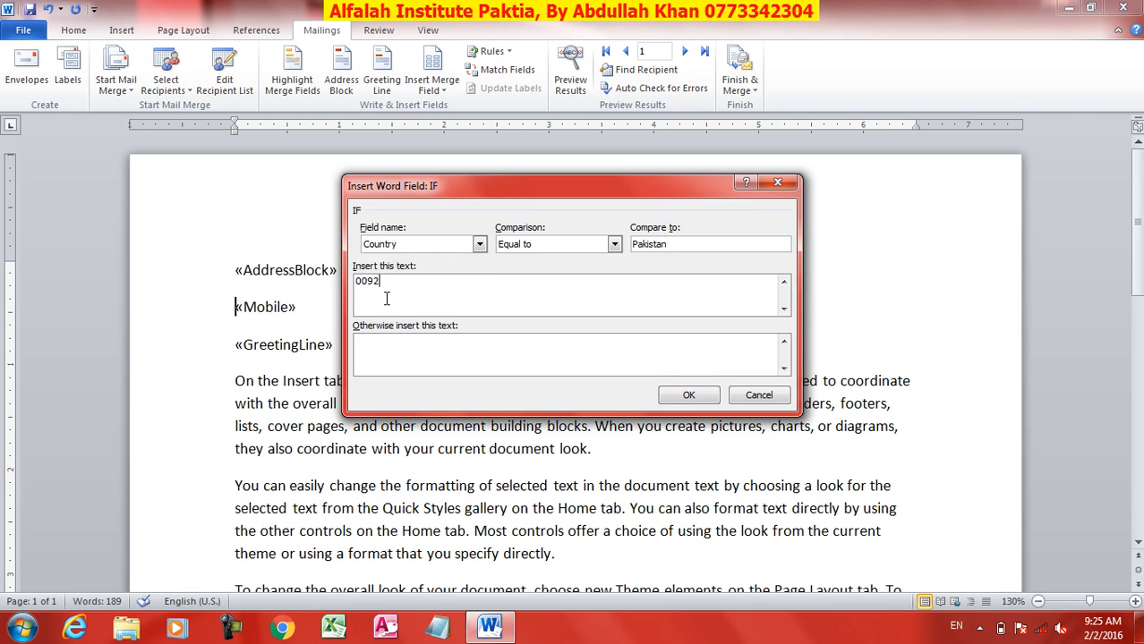
left_click(687, 396)
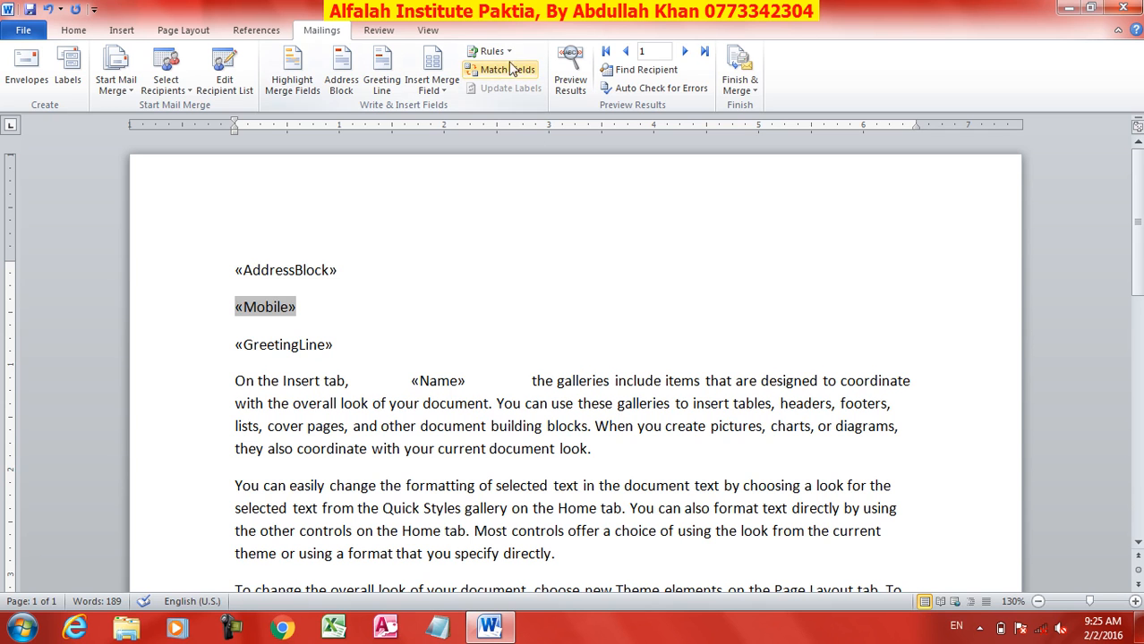
left_click(514, 80)
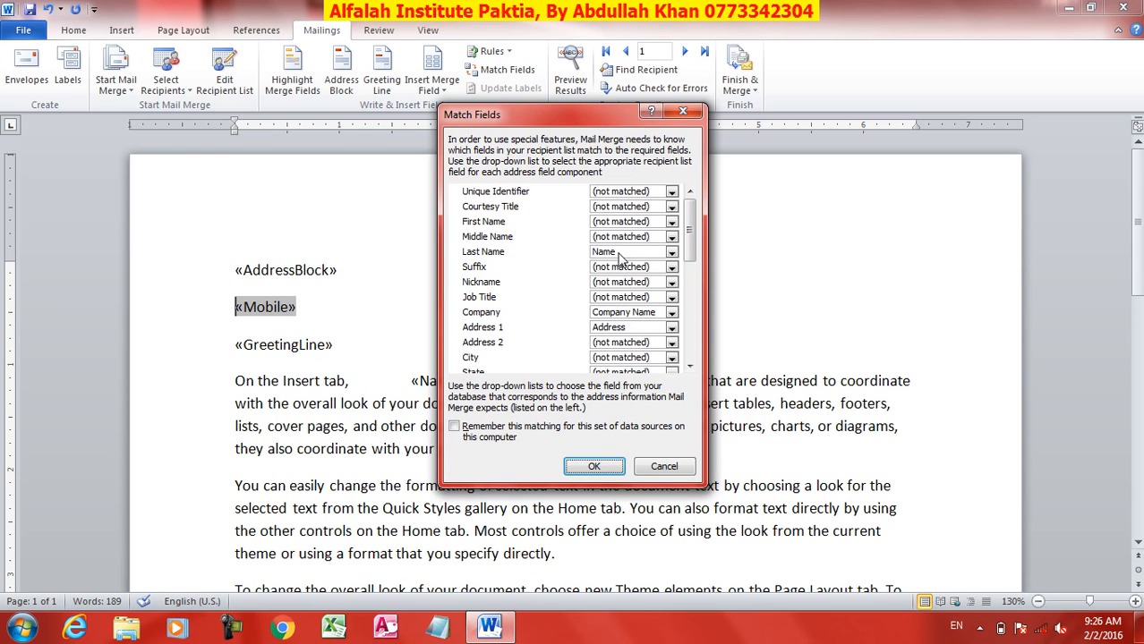
left_click(671, 253)
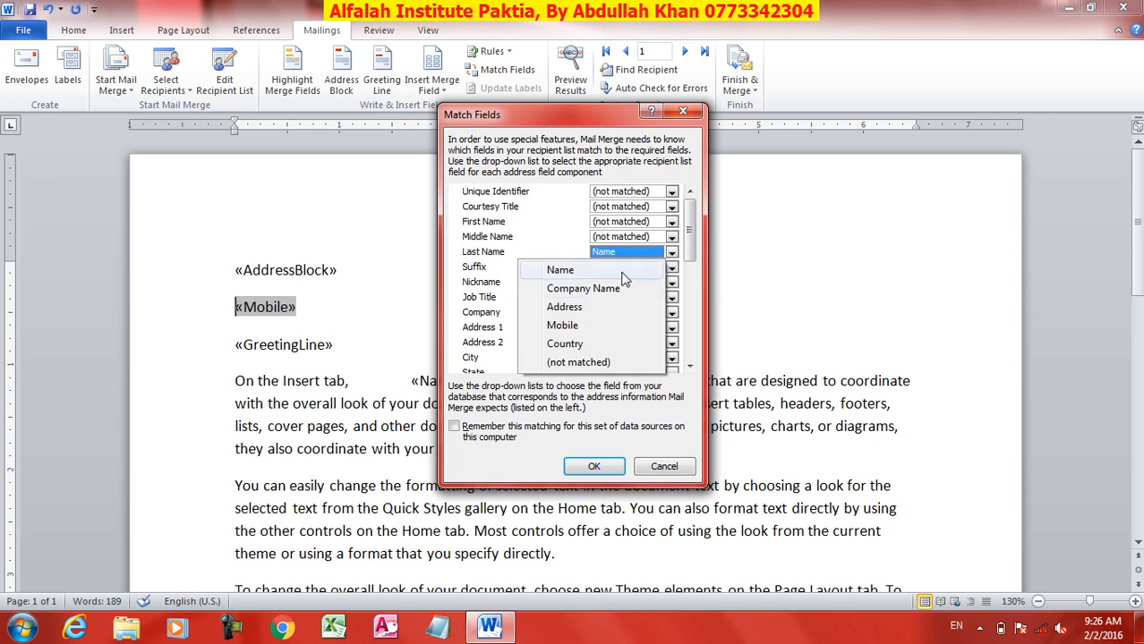
left_click(596, 307)
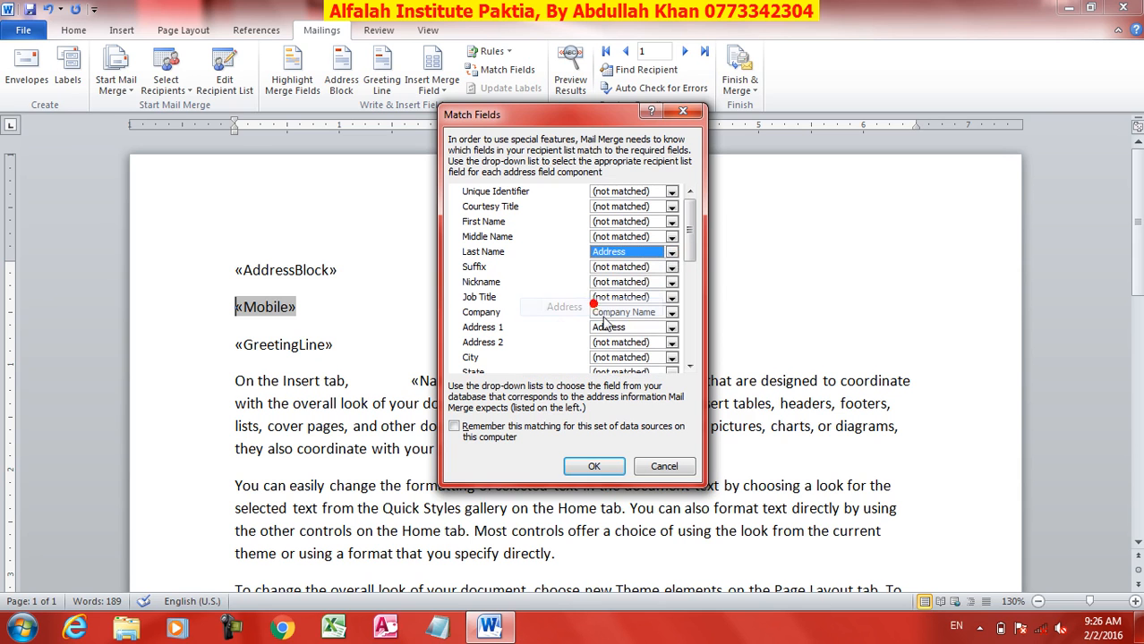
left_click(671, 328)
left_click(605, 345)
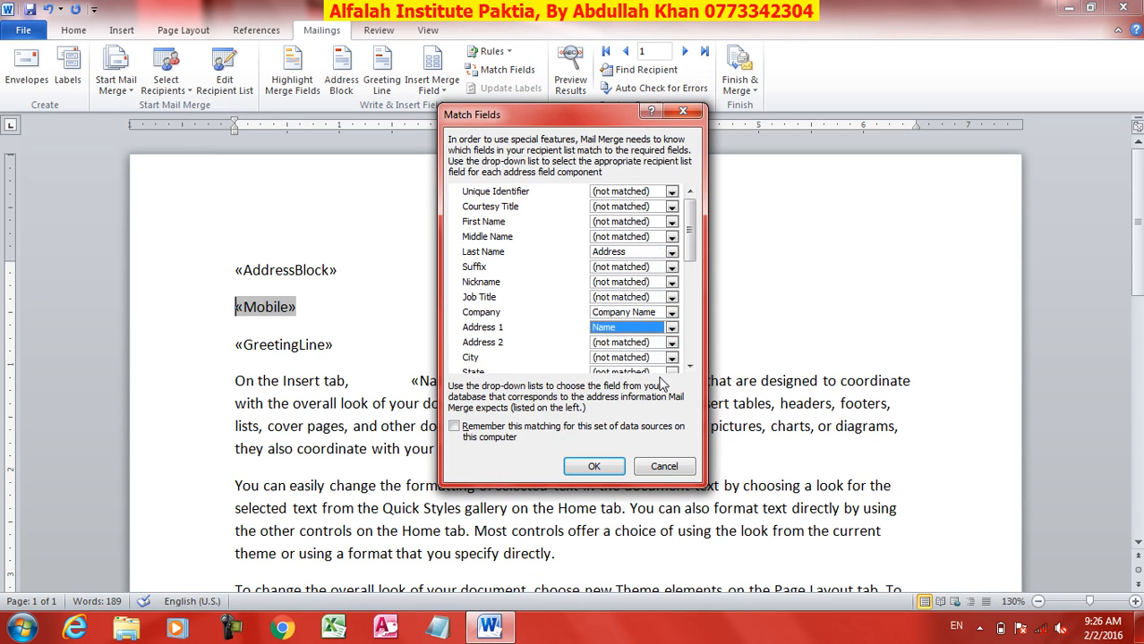
left_click(664, 466)
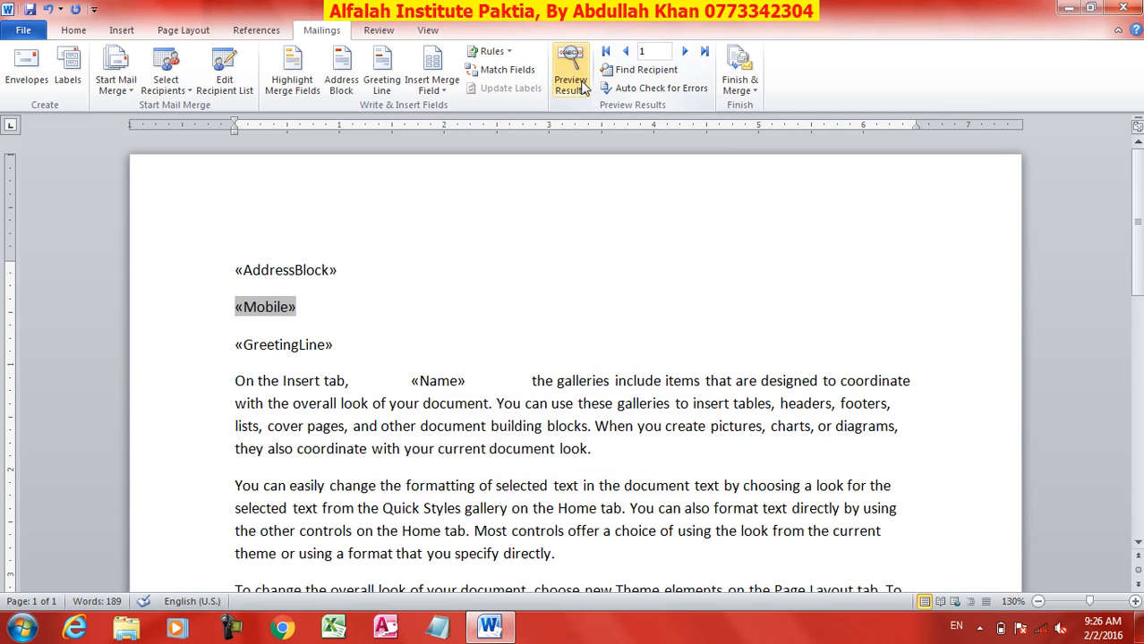
Step: Turn on Preview Results and check which text comes from each merge field
left_click(577, 81)
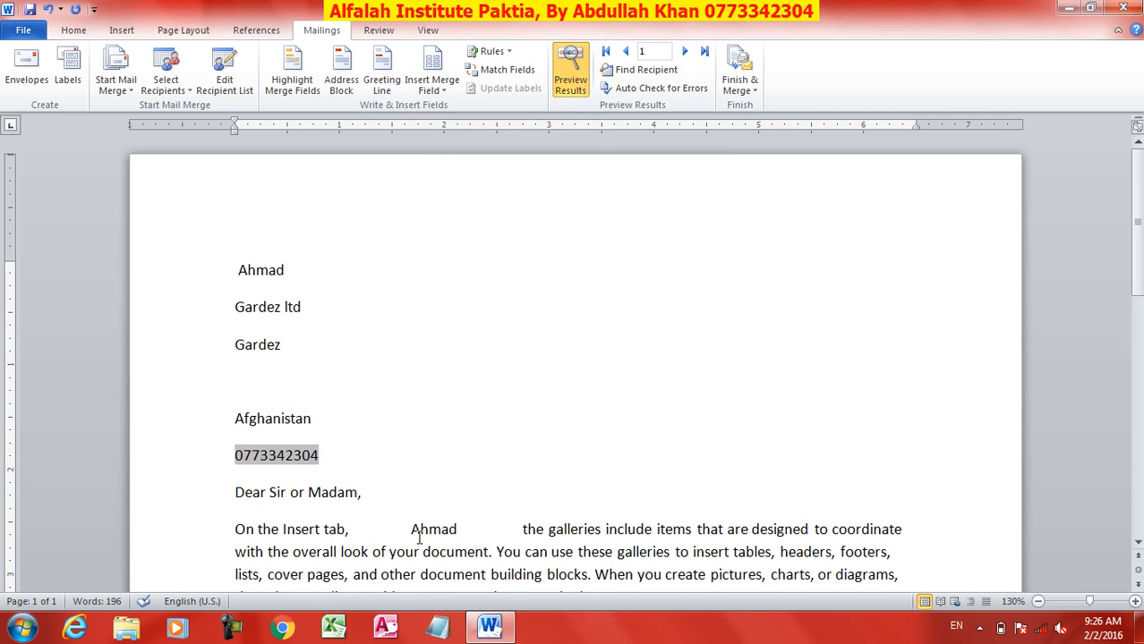
scroll(781, 529, "down", 3)
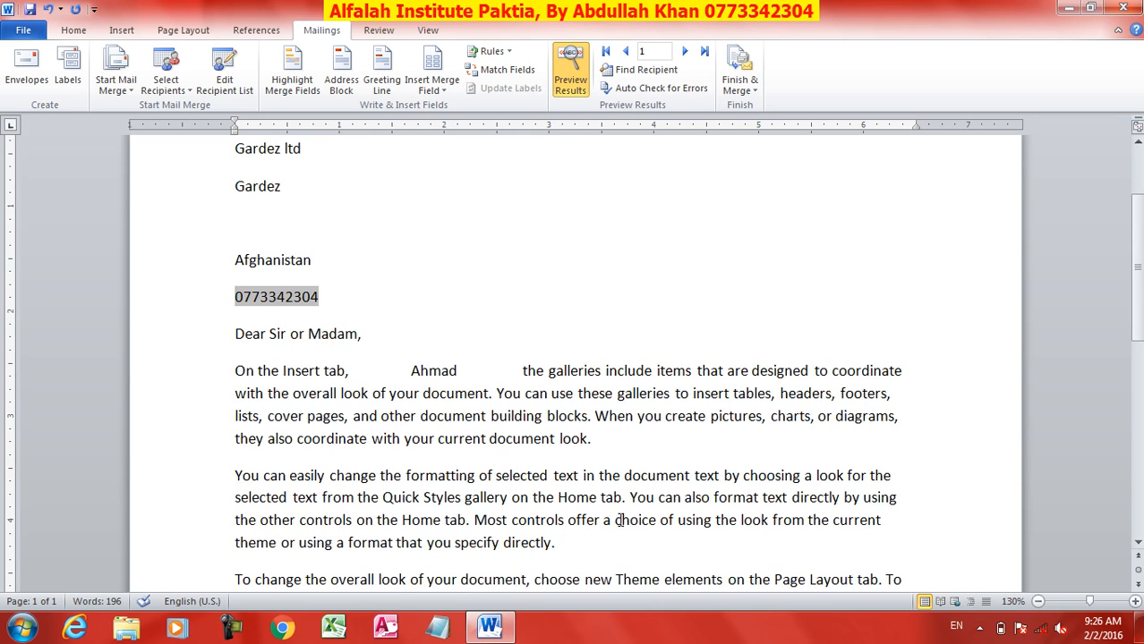
scroll(619, 475, "down", 3)
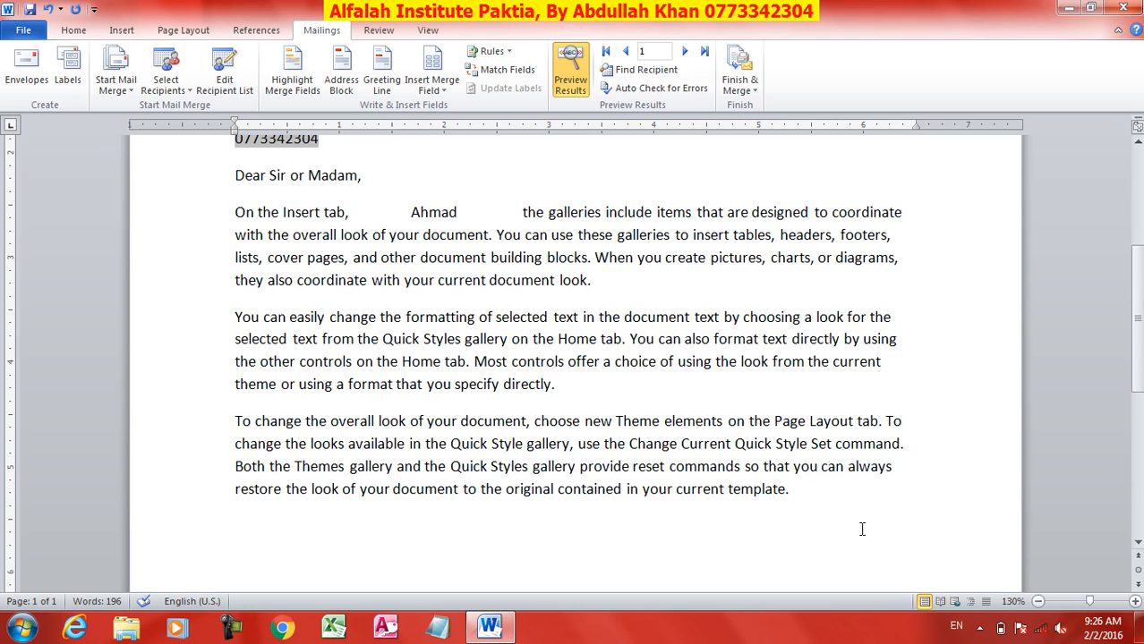
scroll(863, 531, "up", 3)
left_click(430, 370)
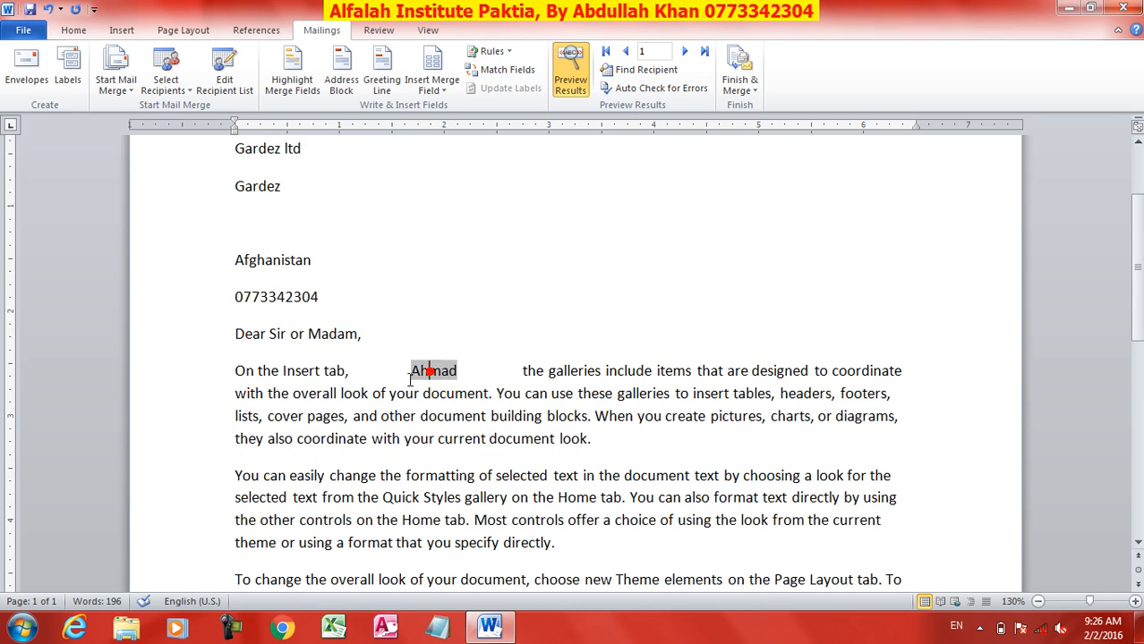
left_click(310, 298)
left_click(291, 333)
left_click(275, 260)
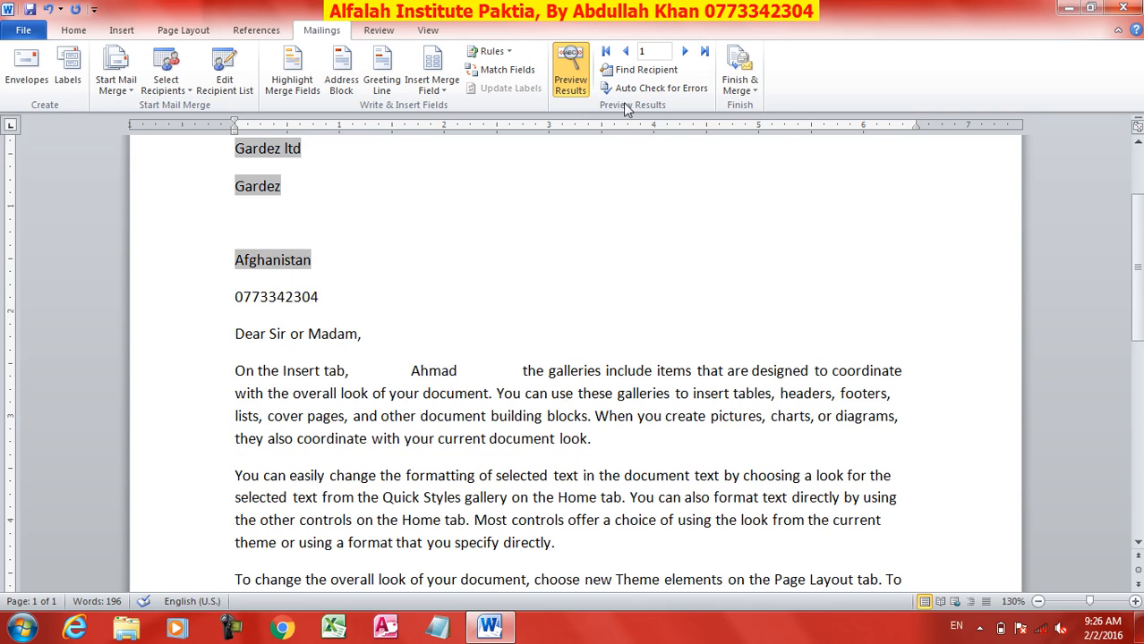
Step: Step through the second, third and fourth recipients' letters, then return to the first
left_click(684, 51)
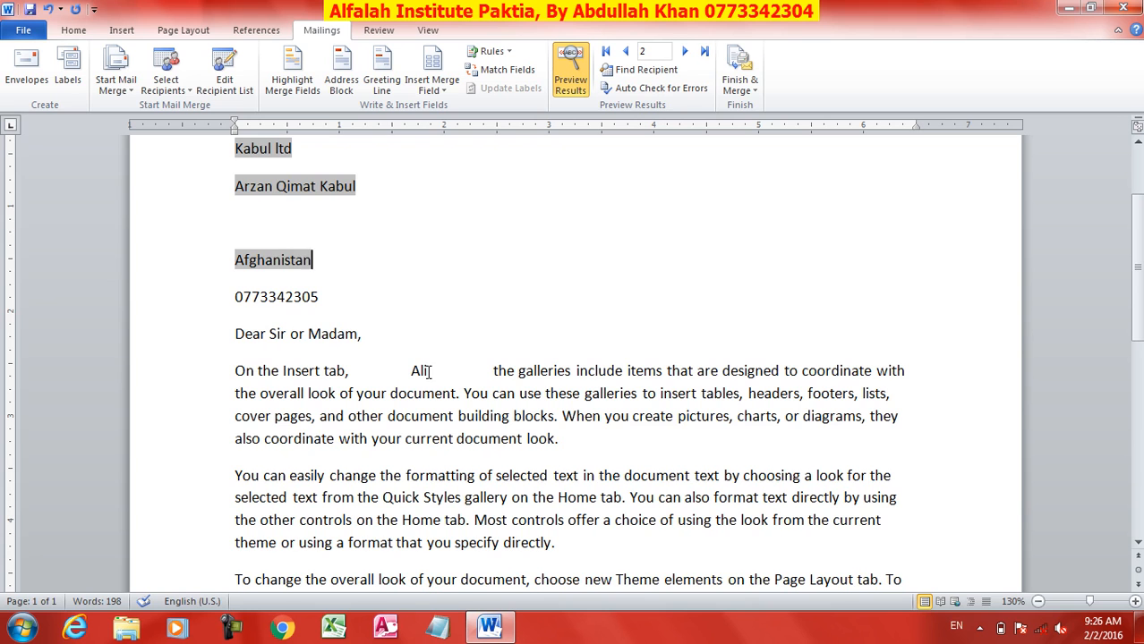
scroll(389, 334, "up", 3)
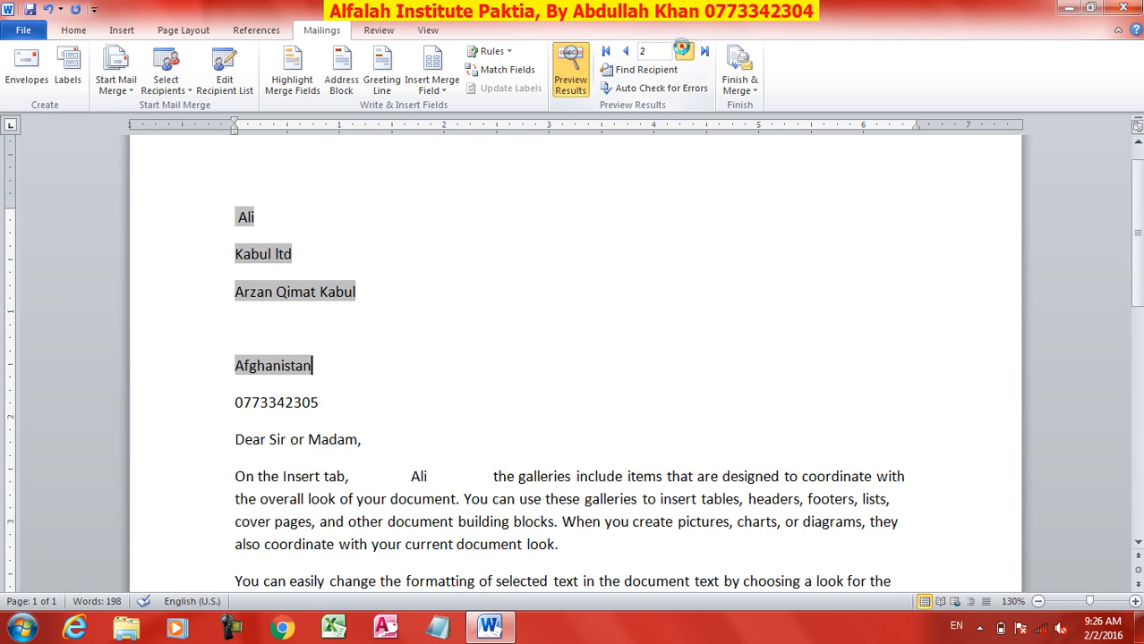
left_click(685, 51)
left_click(685, 52)
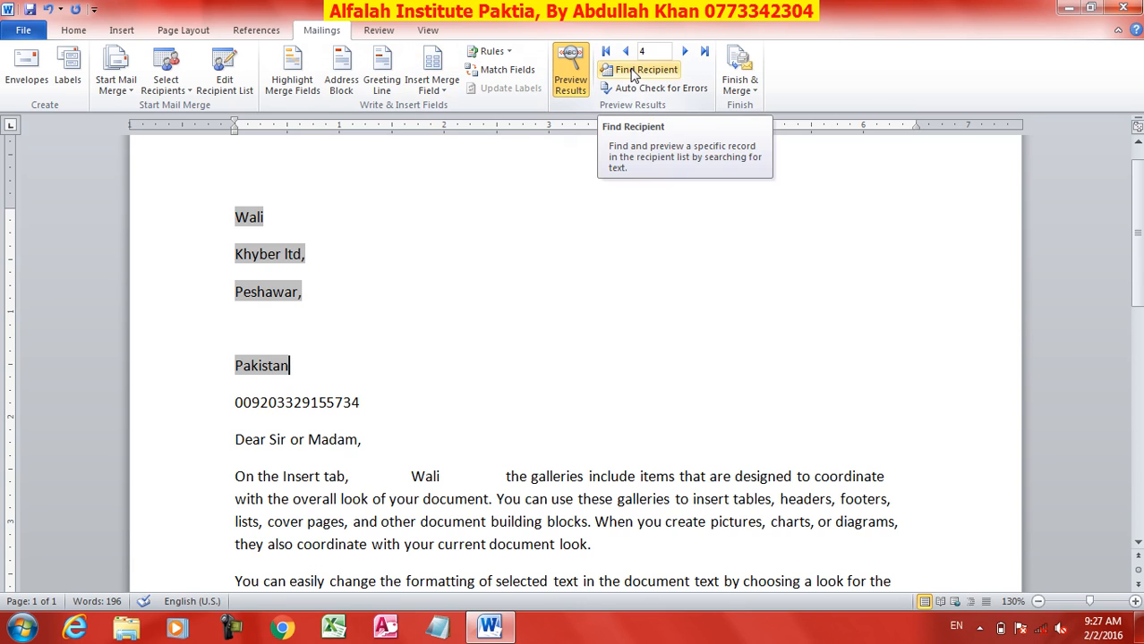
left_click(606, 51)
left_click(684, 54)
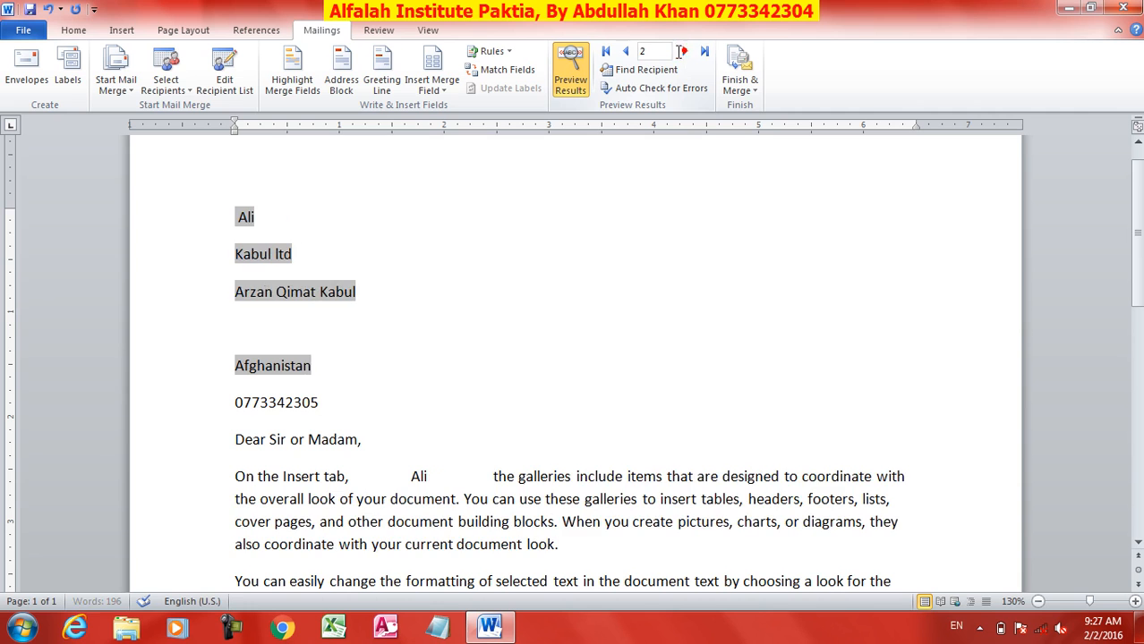
left_click(626, 51)
Step: Open the Find Entry recipient search and close it without searching
left_click(638, 71)
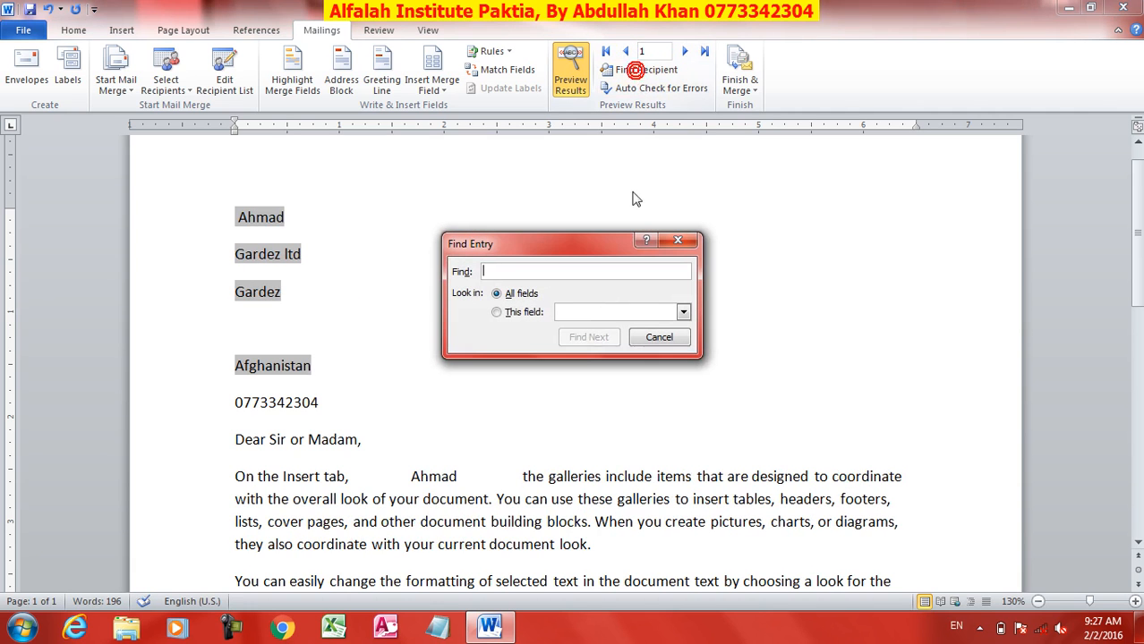
left_click(507, 271)
left_click(659, 339)
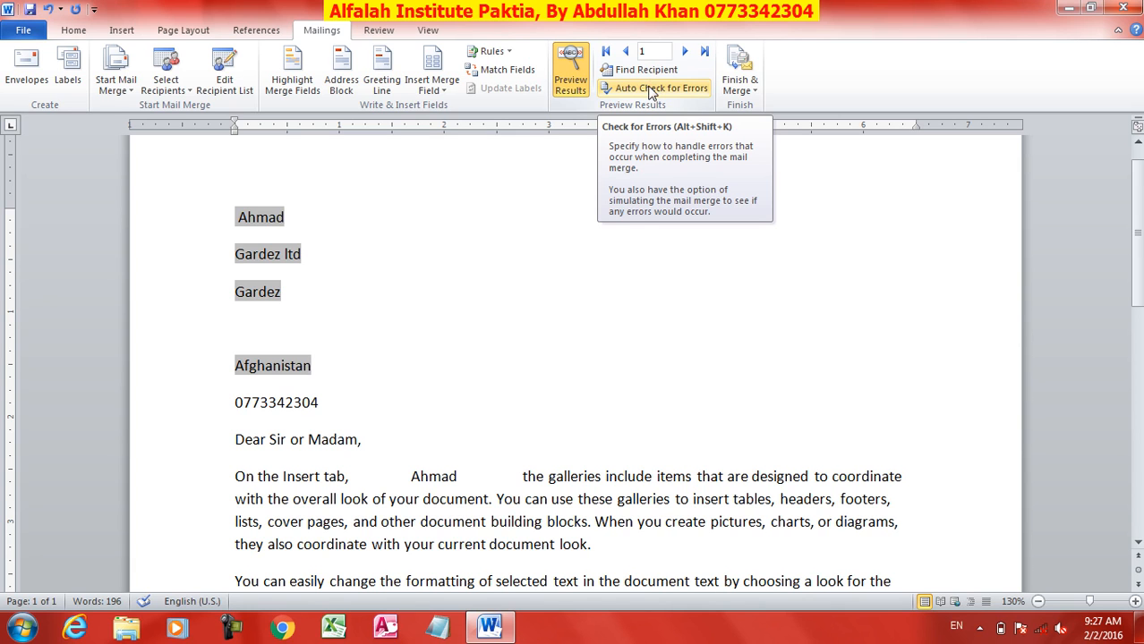
Step: Simulate the merge with an error report and confirm no errors were found
left_click(650, 89)
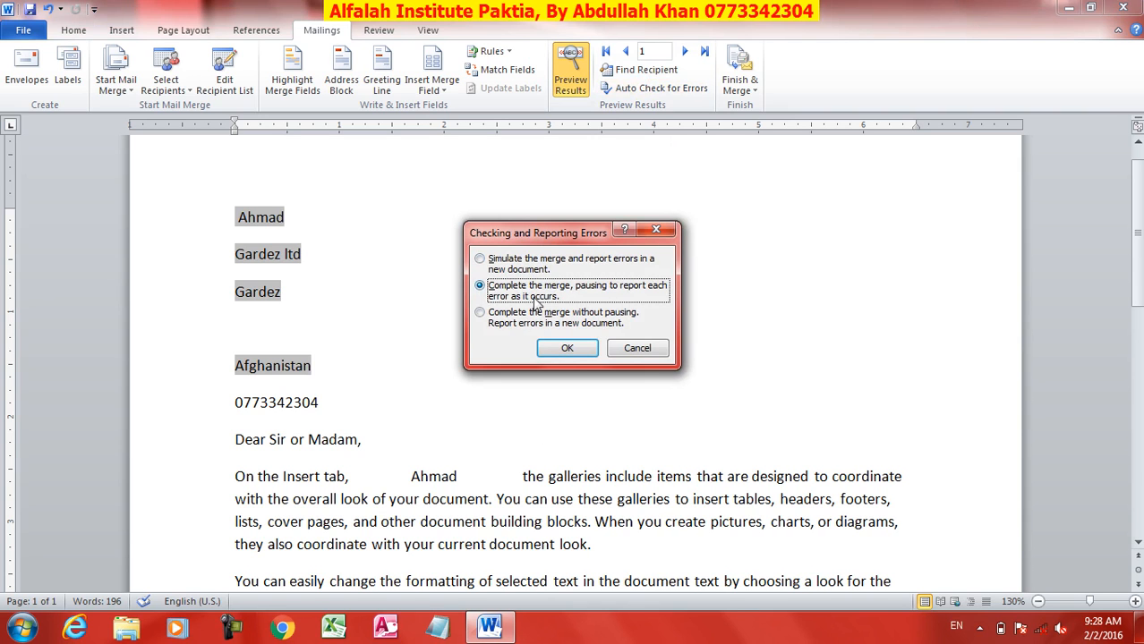
left_click(543, 261)
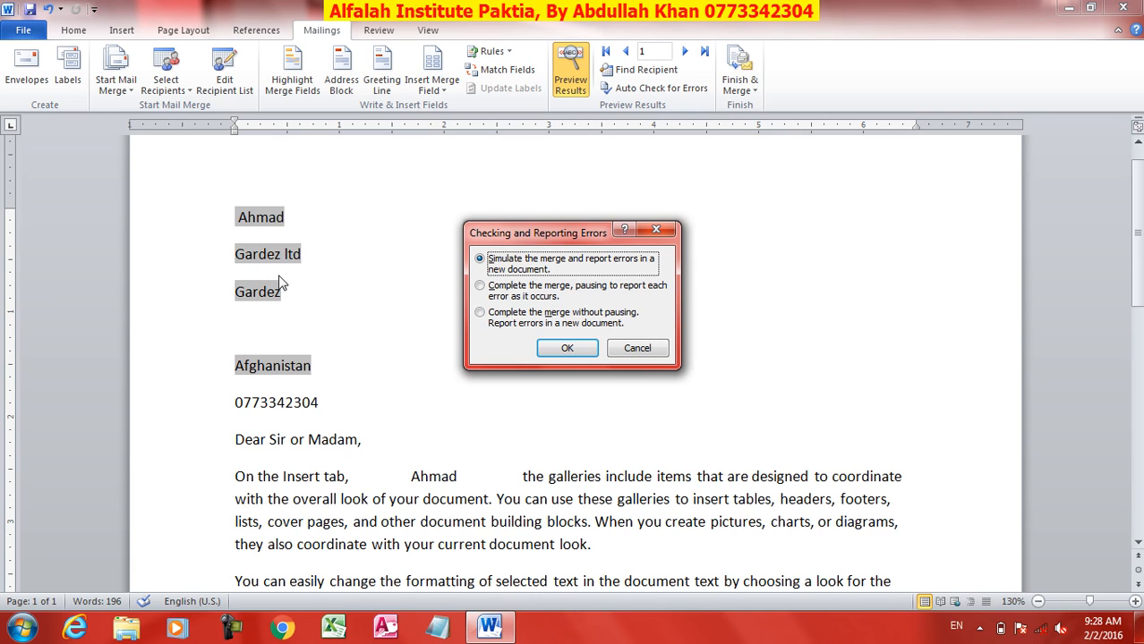
left_click(513, 293)
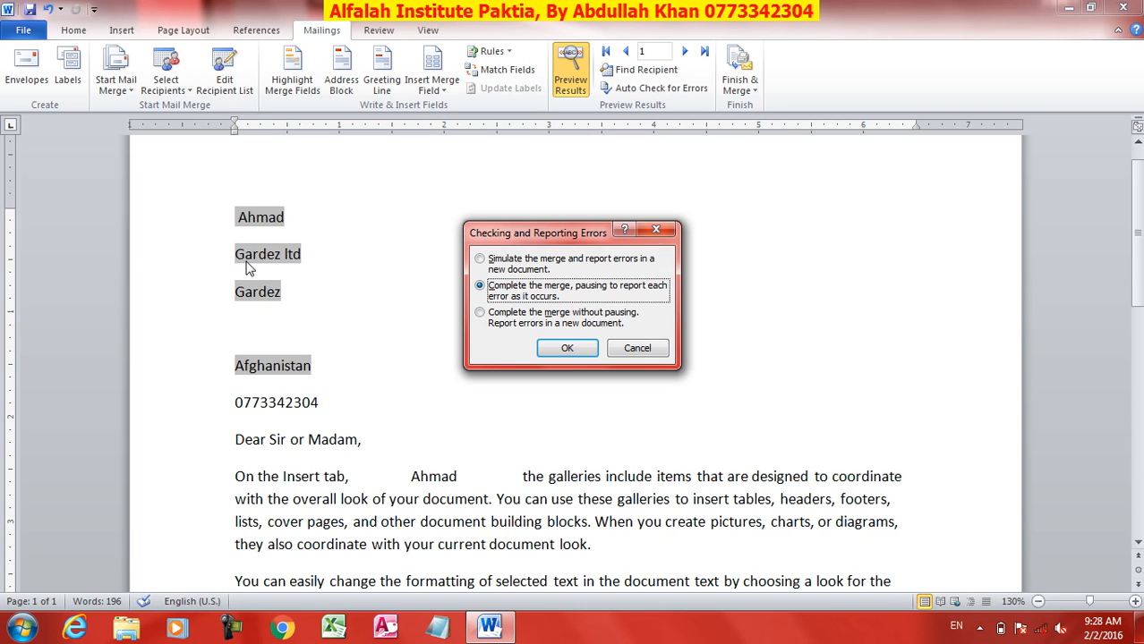
left_click(519, 318)
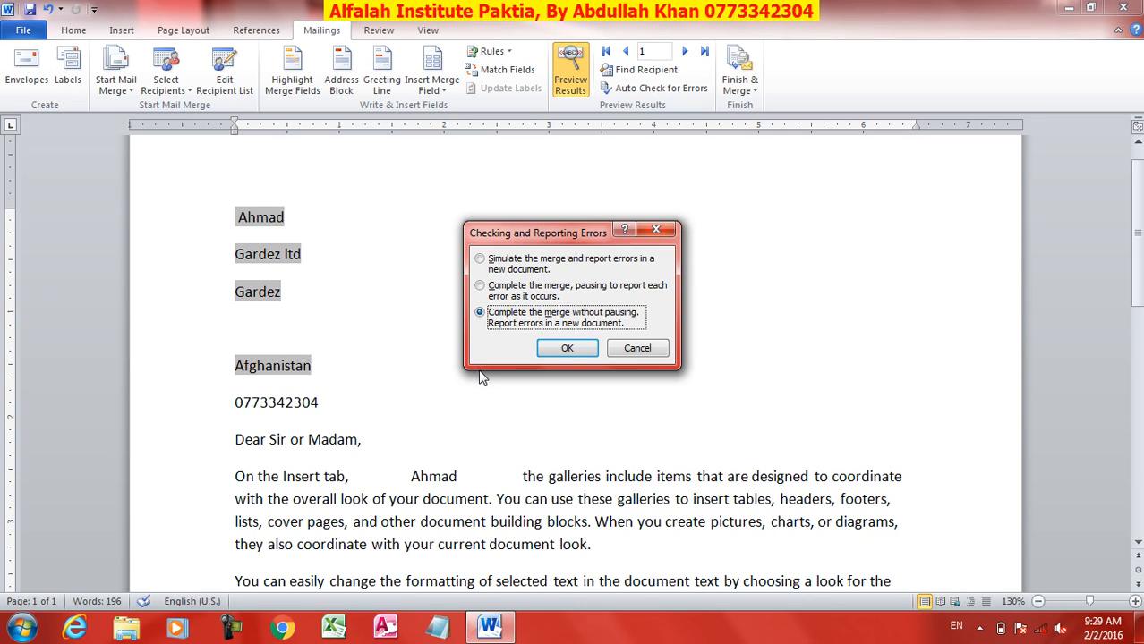
left_click(490, 260)
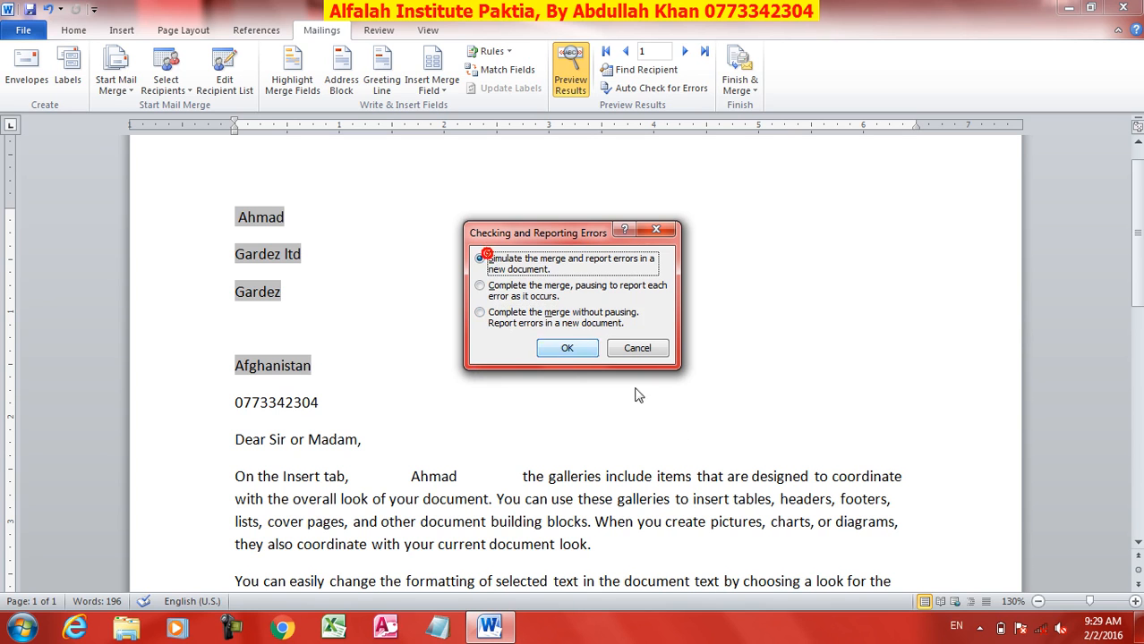
left_click(571, 351)
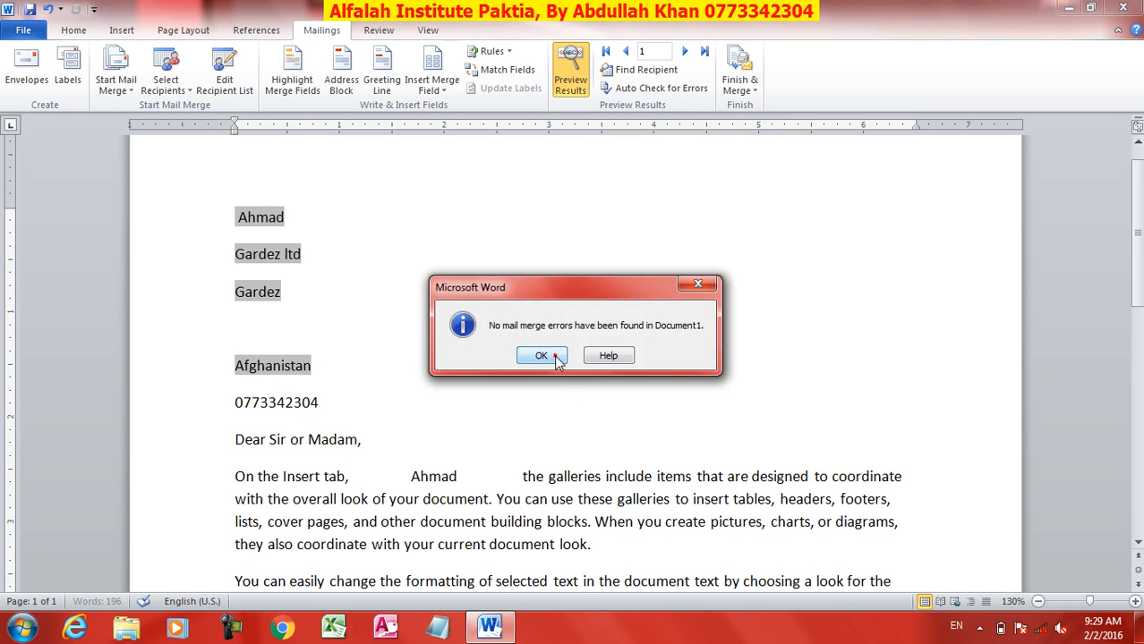
left_click(542, 355)
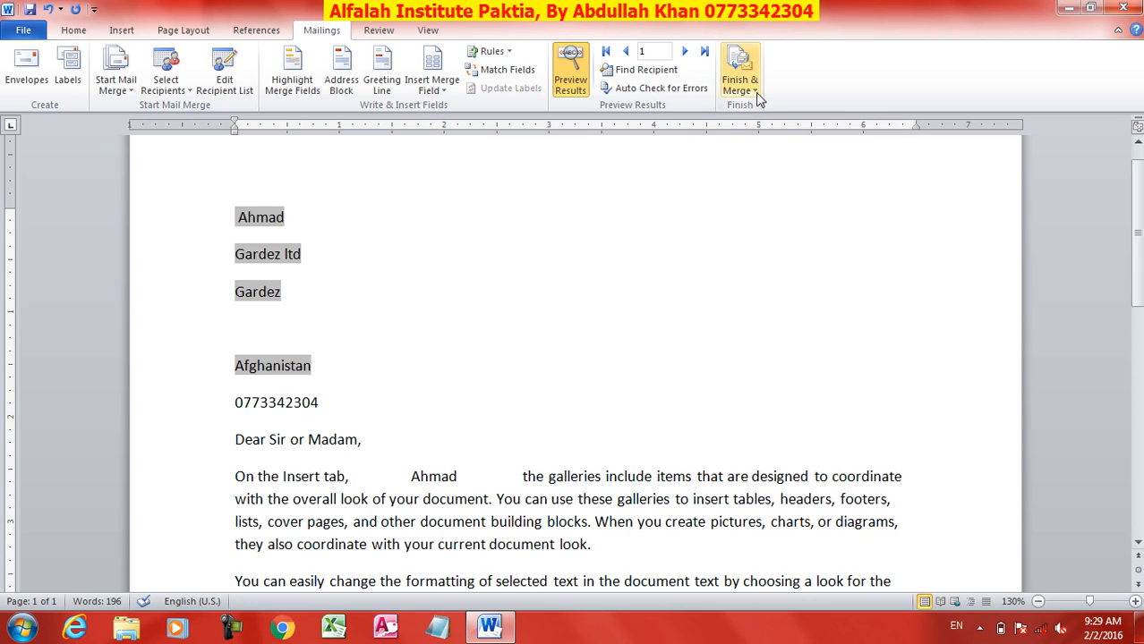
Step: Merge all records into a new Letters1 document, review it, and close it without saving
left_click(739, 93)
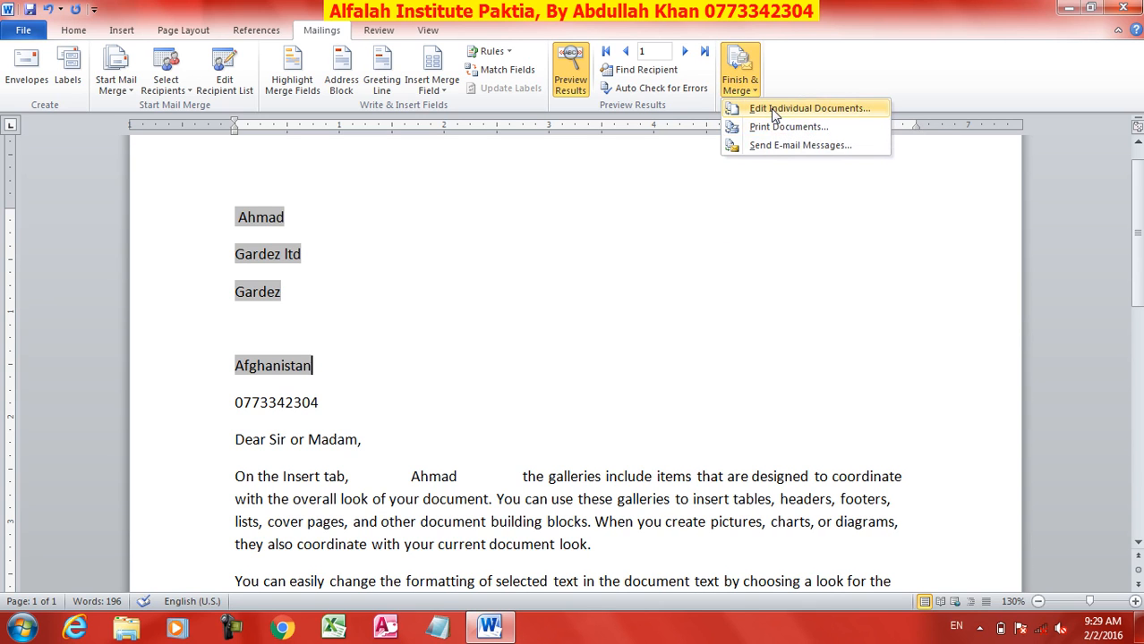
left_click(771, 111)
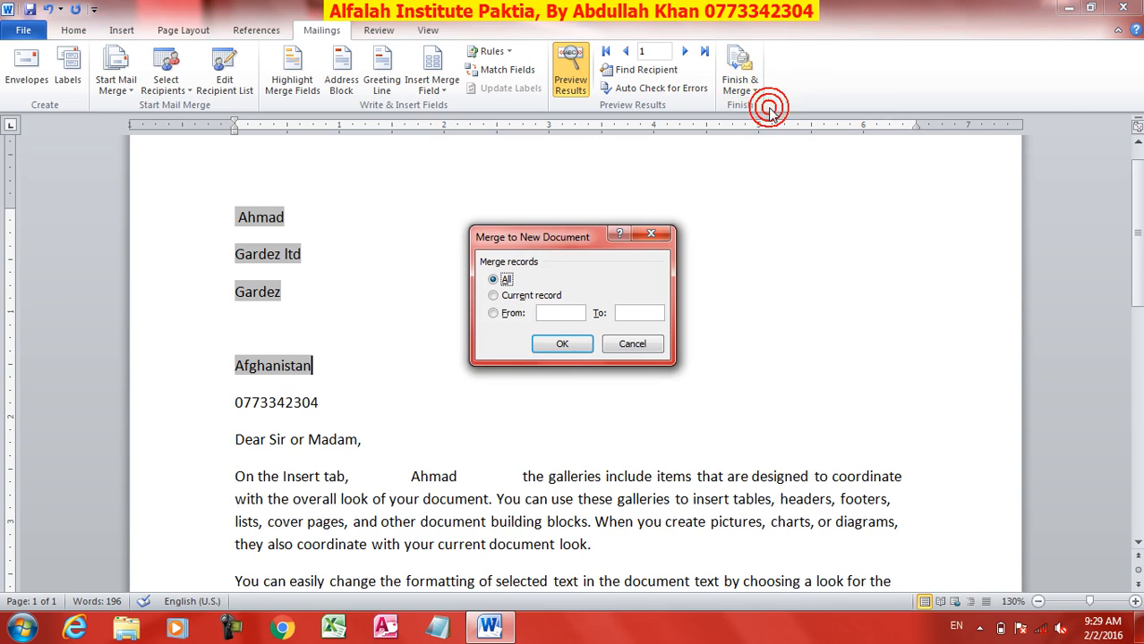
left_click(505, 296)
left_click(509, 315)
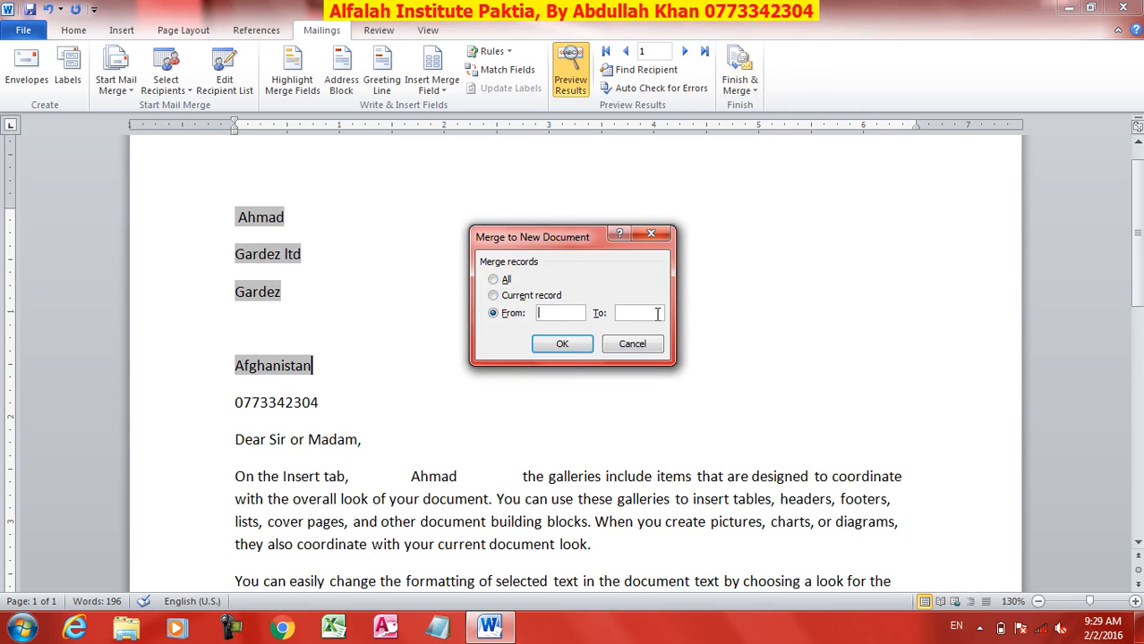
left_click(505, 281)
left_click(564, 344)
scroll(556, 347, "down", 11, "ctrl")
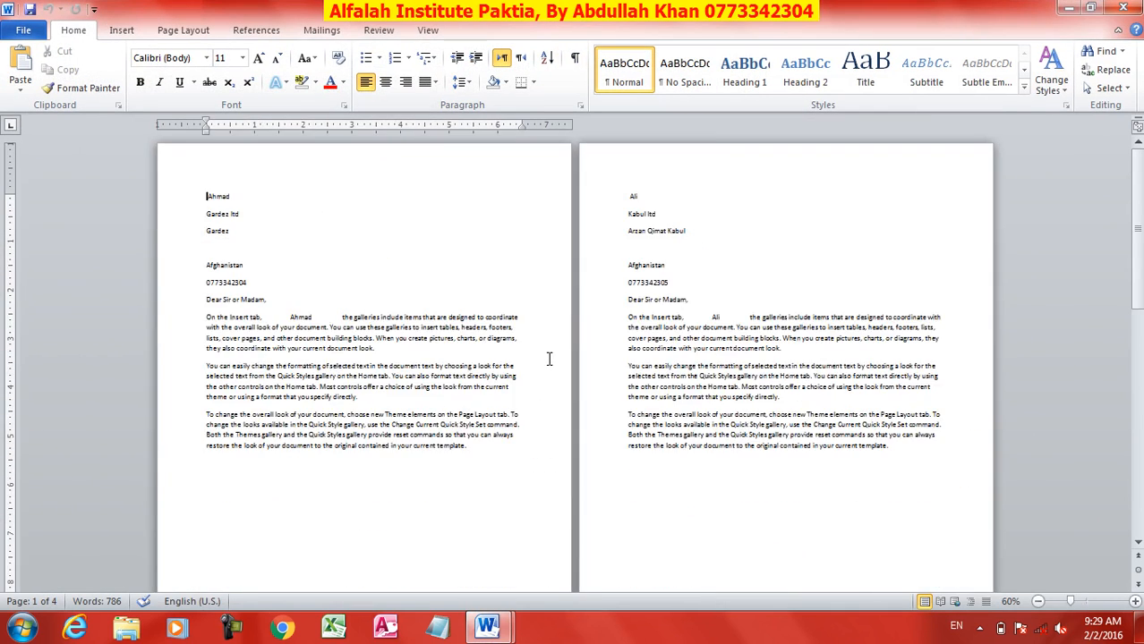
scroll(548, 358, "up", 2, "ctrl")
scroll(549, 358, "up", 3, "ctrl")
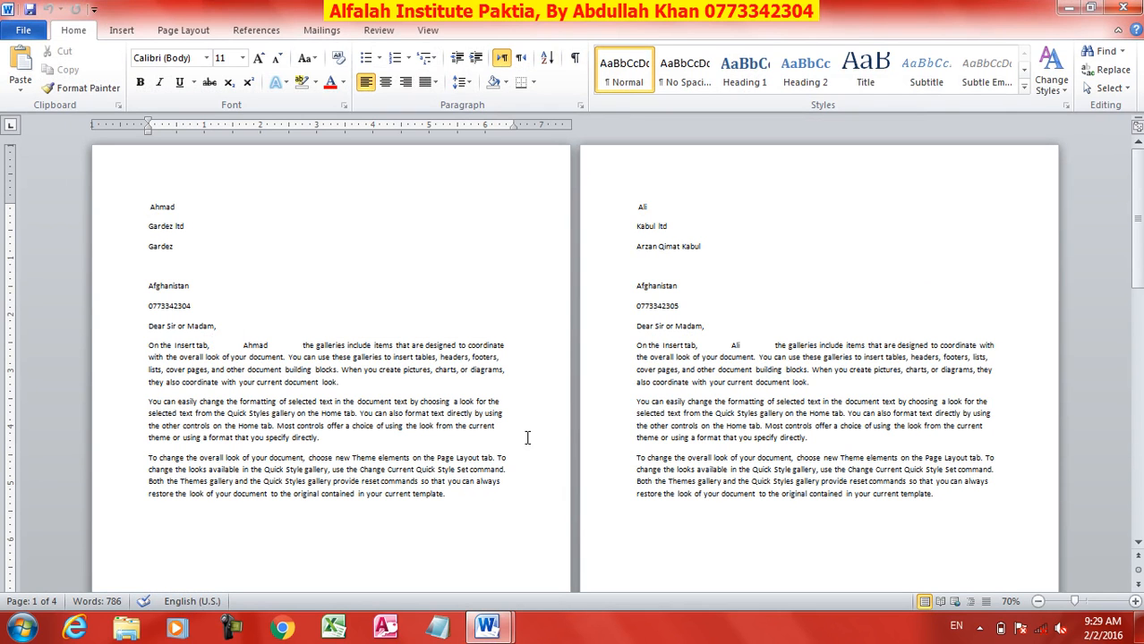
left_click(1121, 8)
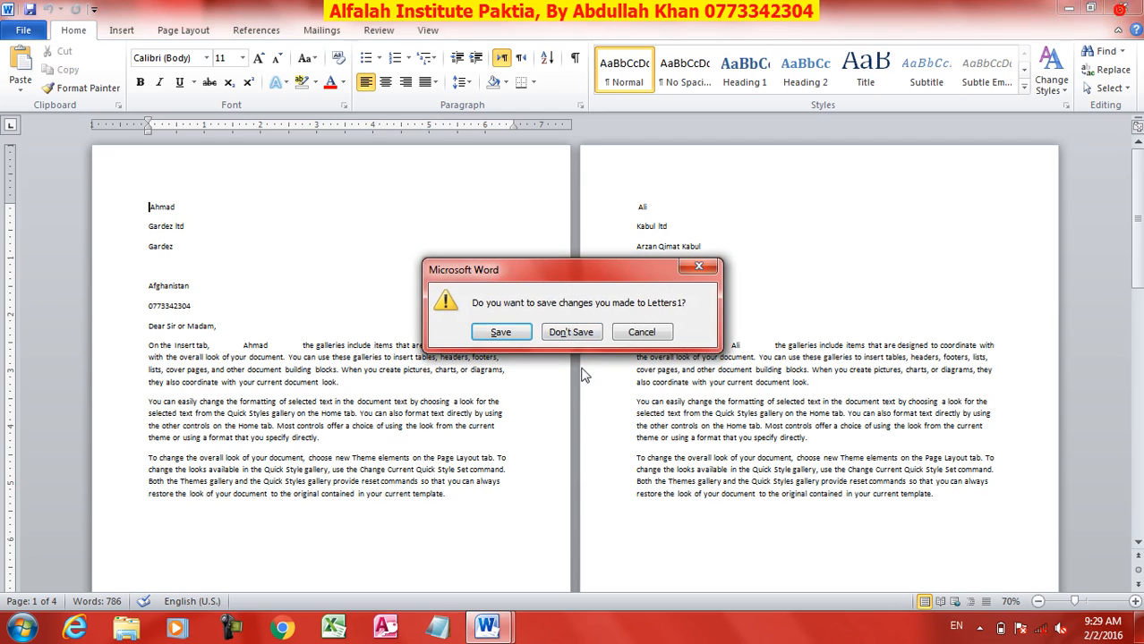
left_click(561, 333)
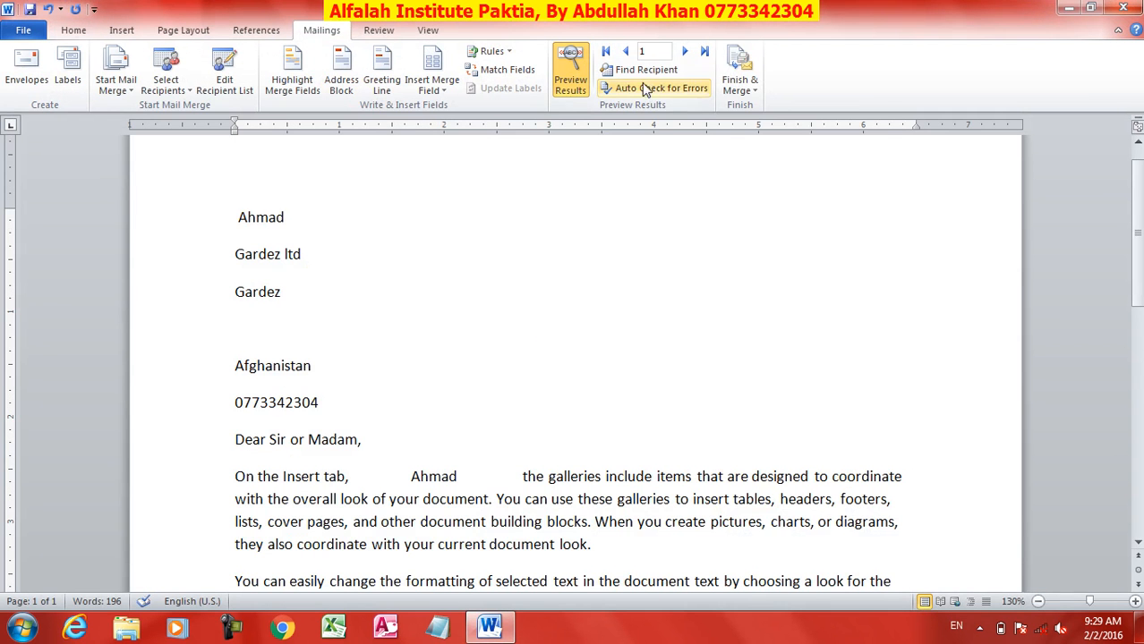
Step: Start printing the merged letters from Finish & Merge, then cancel the print
left_click(741, 85)
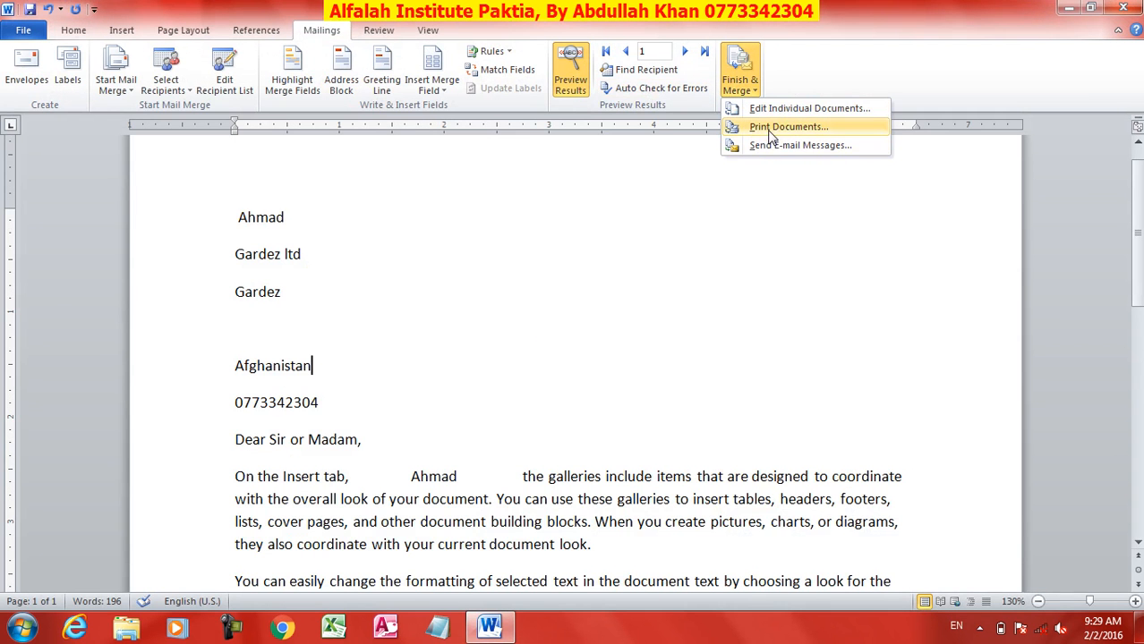
left_click(770, 129)
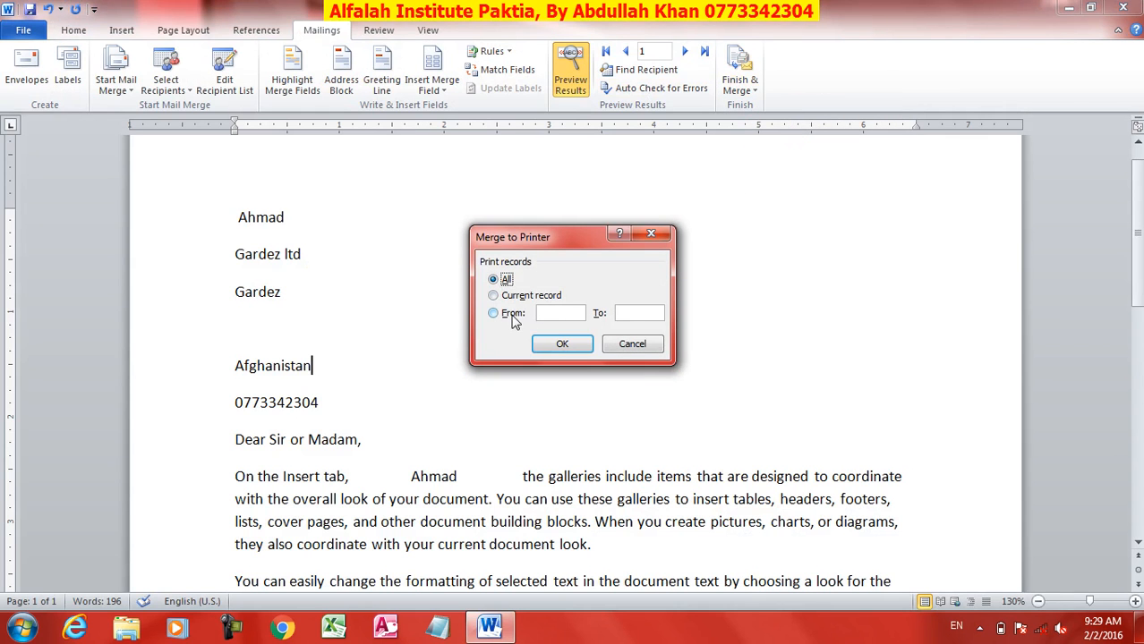
left_click(632, 344)
Step: Close the merge letter document without saving changes
left_click(743, 71)
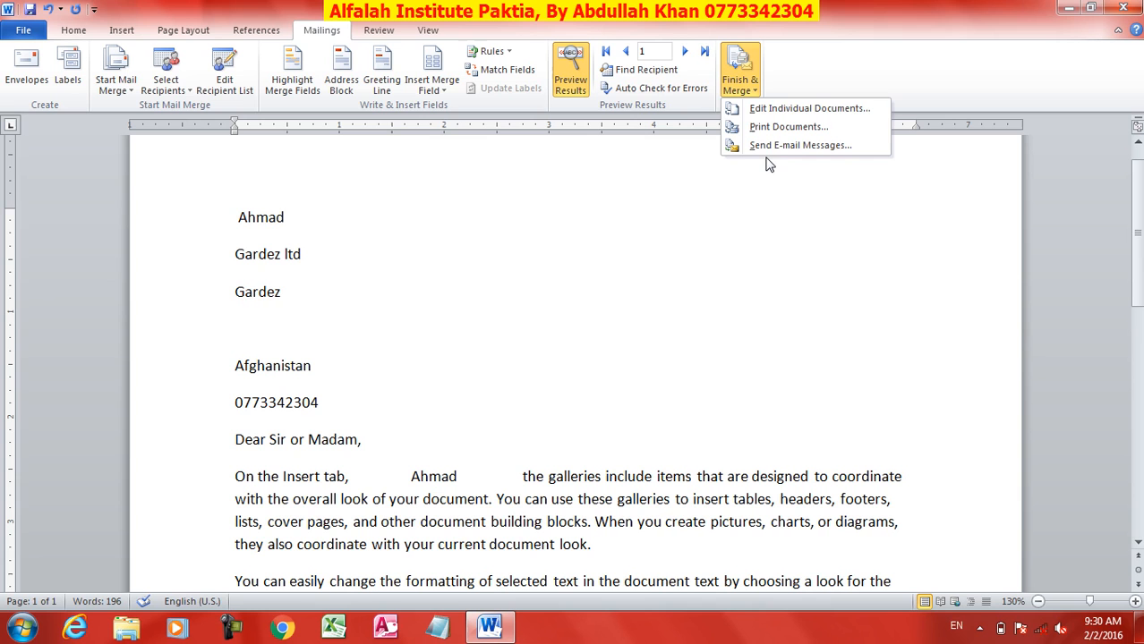
left_click(617, 295)
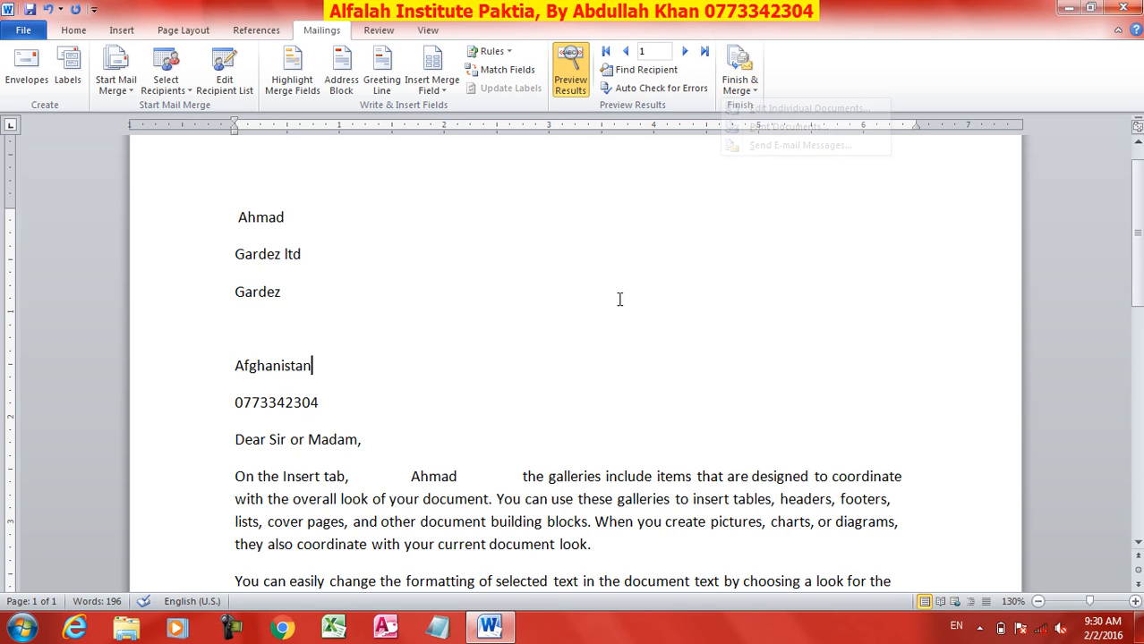
left_click(1123, 7)
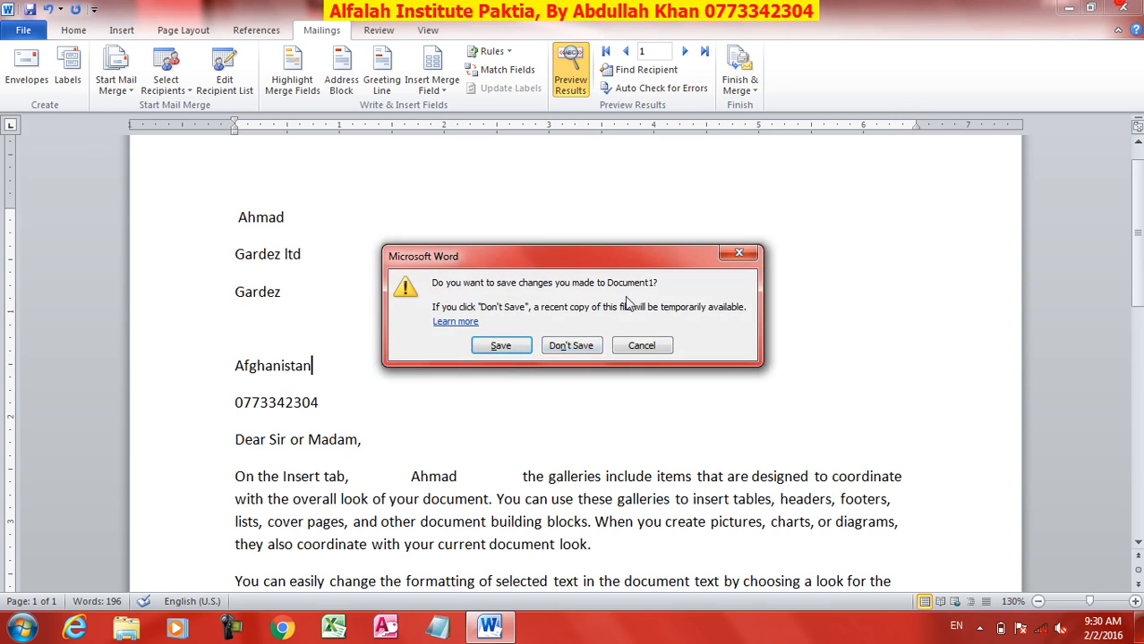
left_click(566, 343)
Step: Relaunch Word and start the Step by Step Mail Merge Wizard for letters
left_click(495, 626)
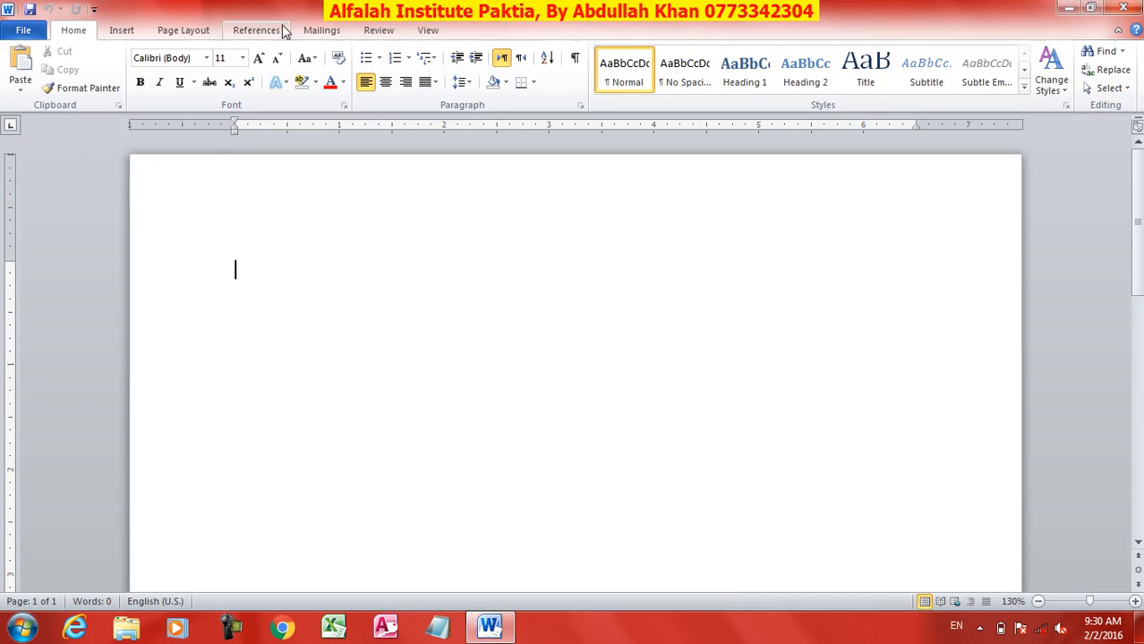
left_click(324, 31)
left_click(116, 82)
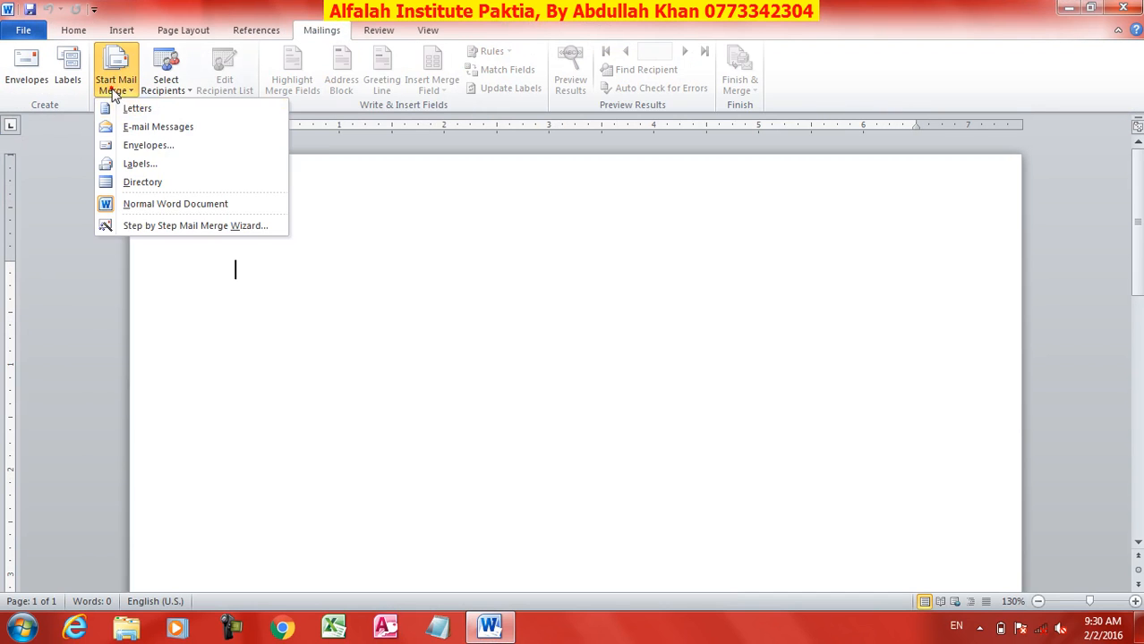
left_click(175, 226)
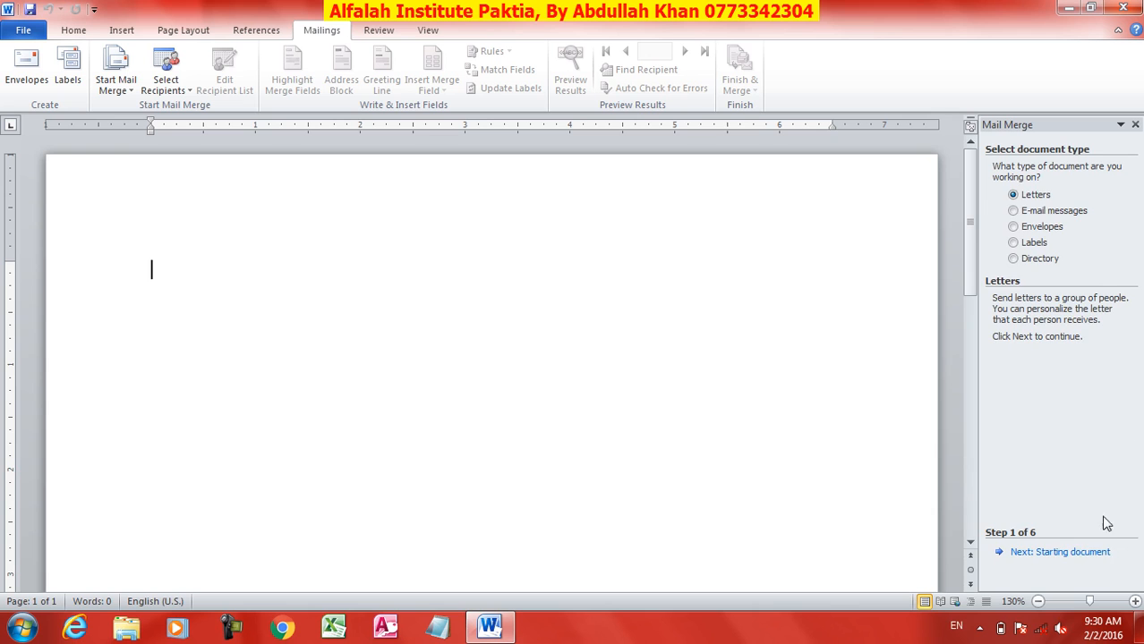
left_click(1079, 554)
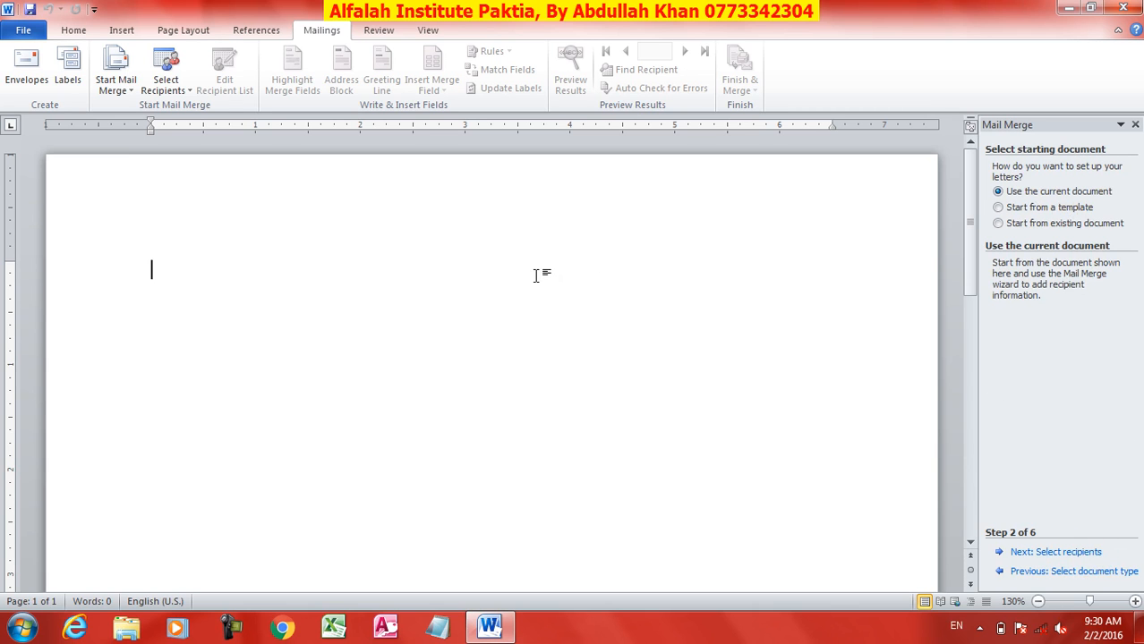
Step: Use the current document as the starting document, then choose an existing recipient list
left_click(1034, 209)
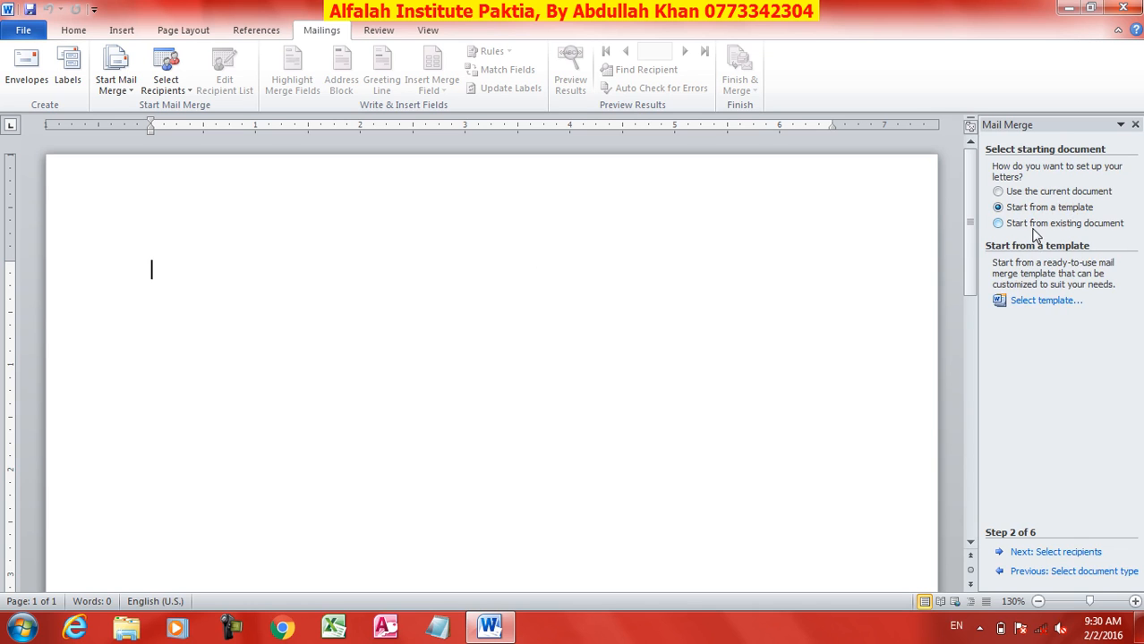
left_click(1035, 225)
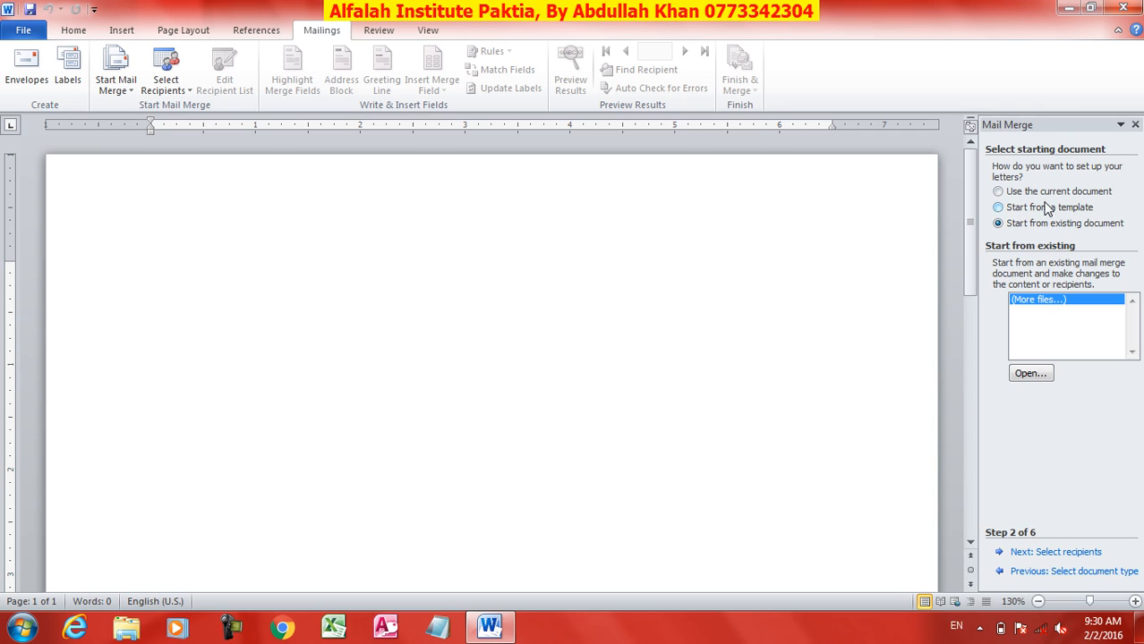
left_click(1034, 193)
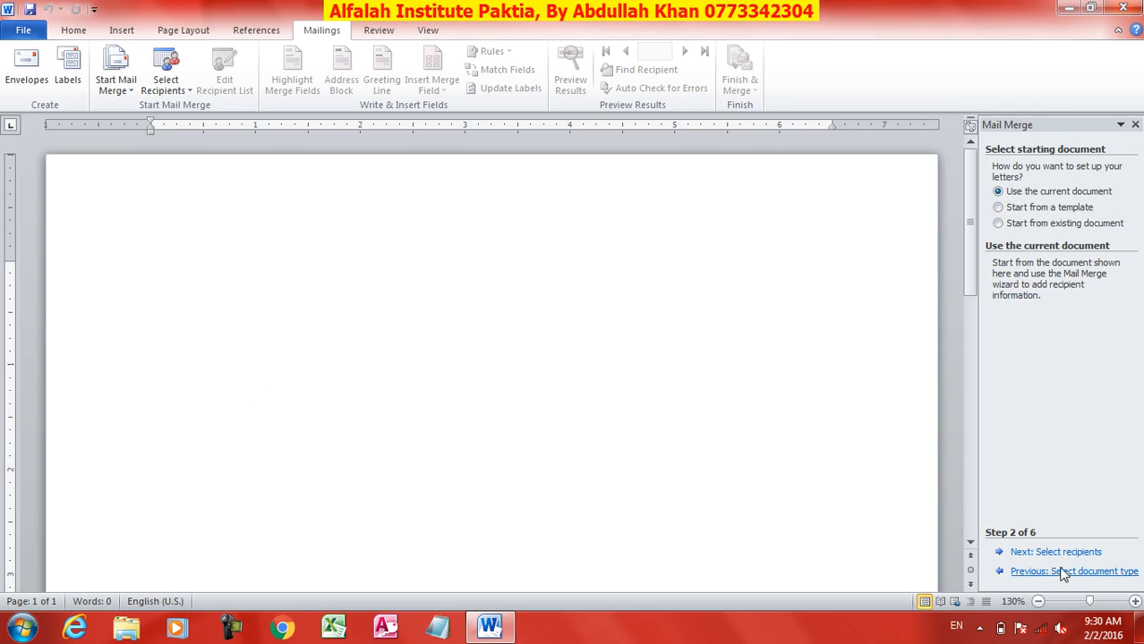
left_click(1040, 552)
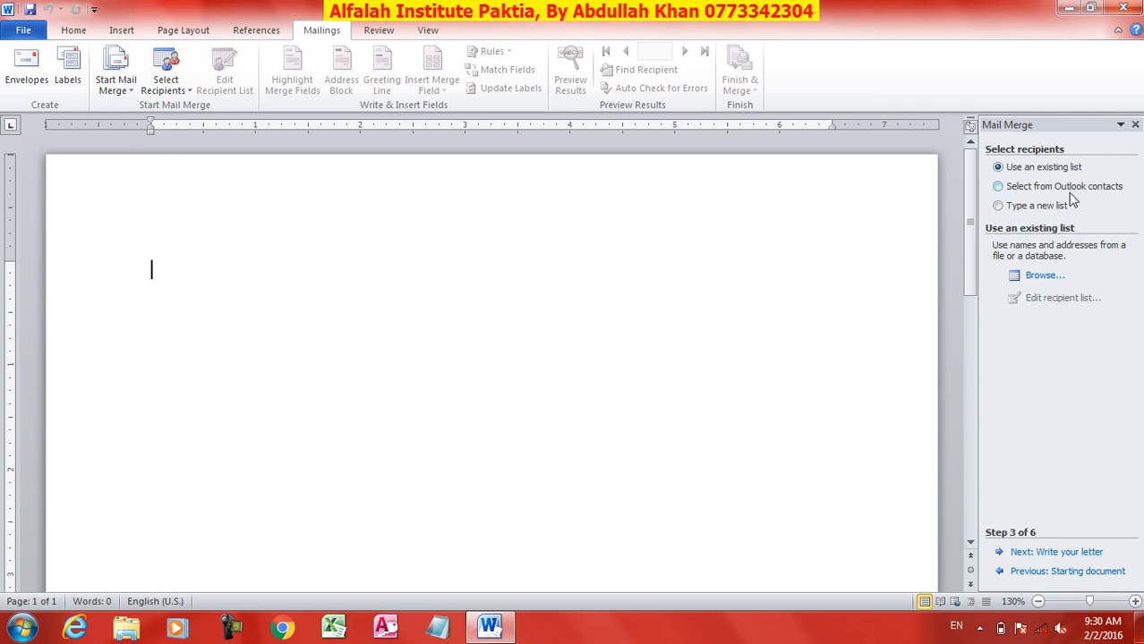
left_click(1038, 210)
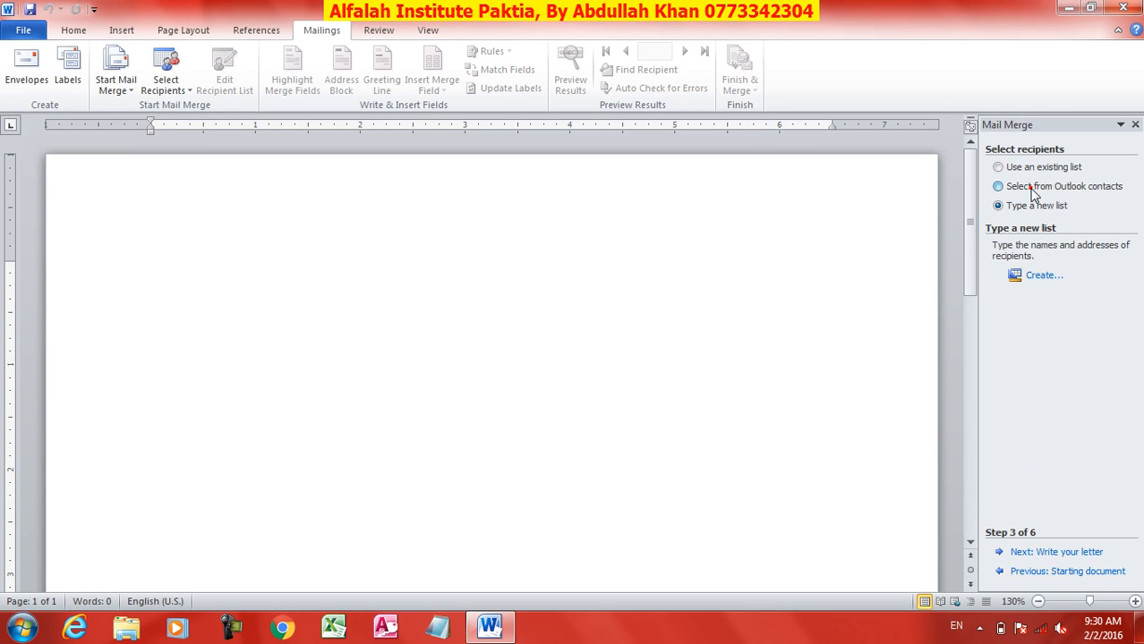
left_click(1034, 190)
left_click(1025, 170)
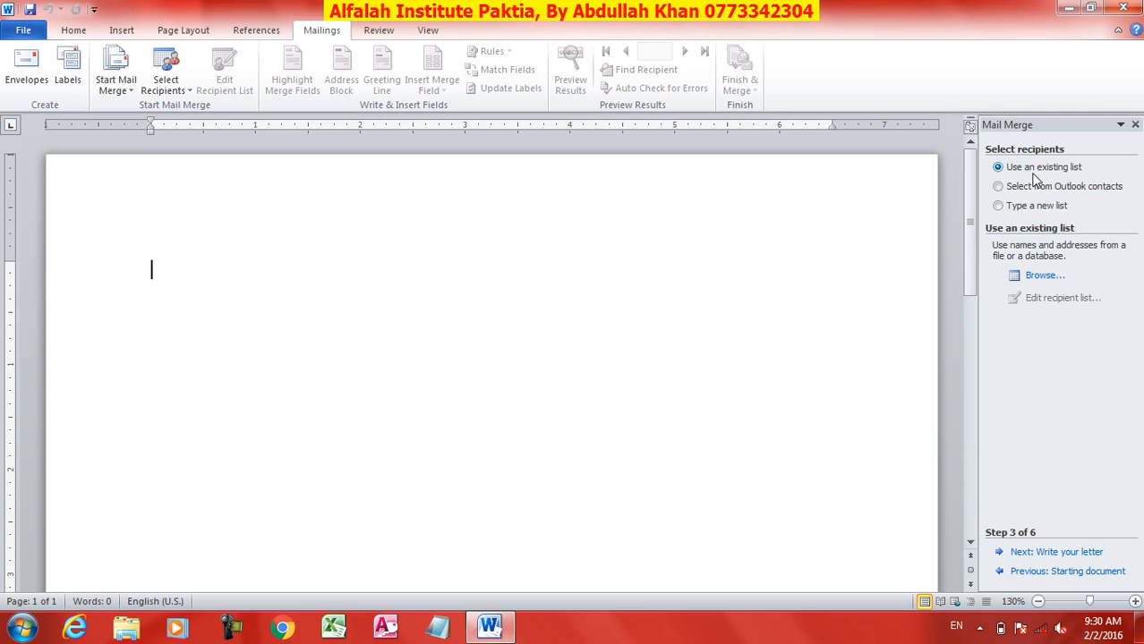
Step: Attach Merge.mdb from Documents as the recipient list, accepting all four recipients
left_click(1038, 278)
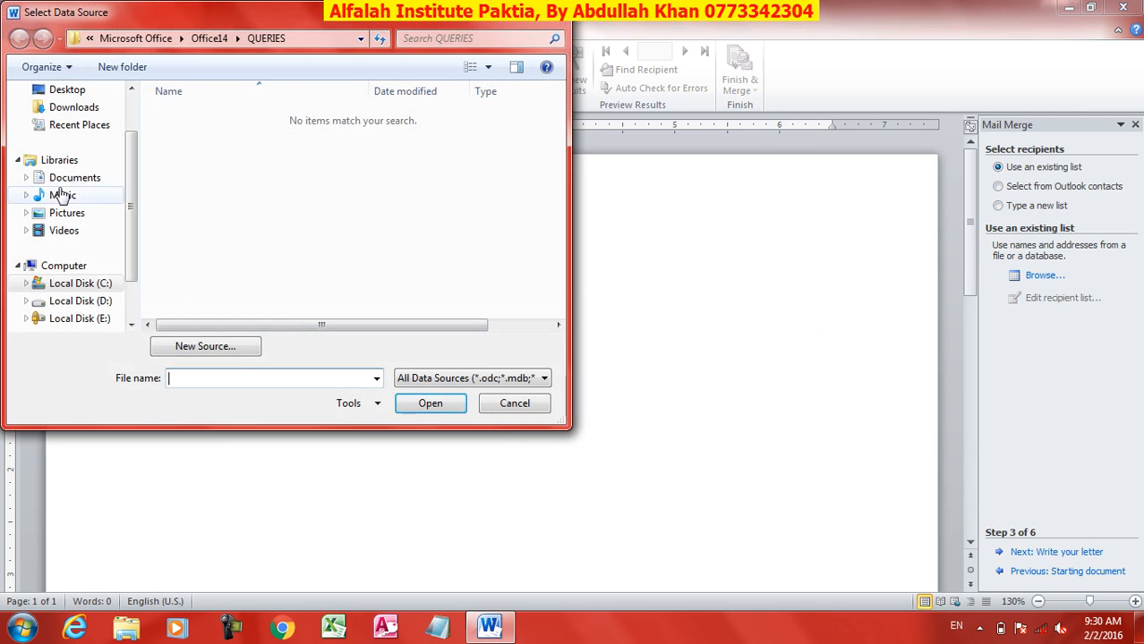
left_click(76, 178)
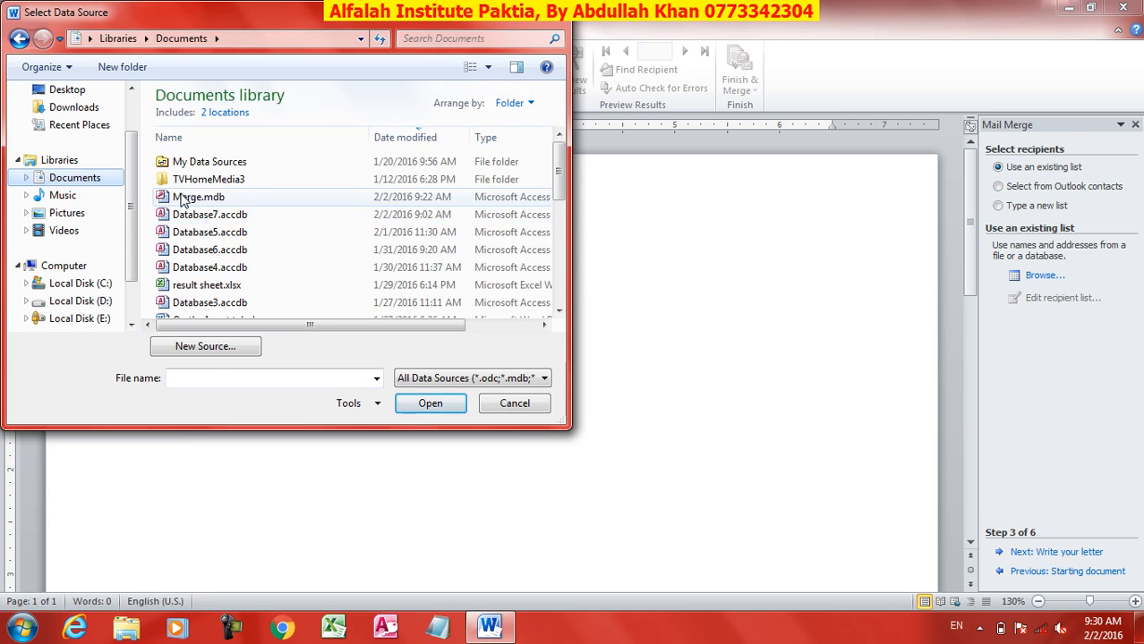
left_click(182, 197)
left_click(438, 403)
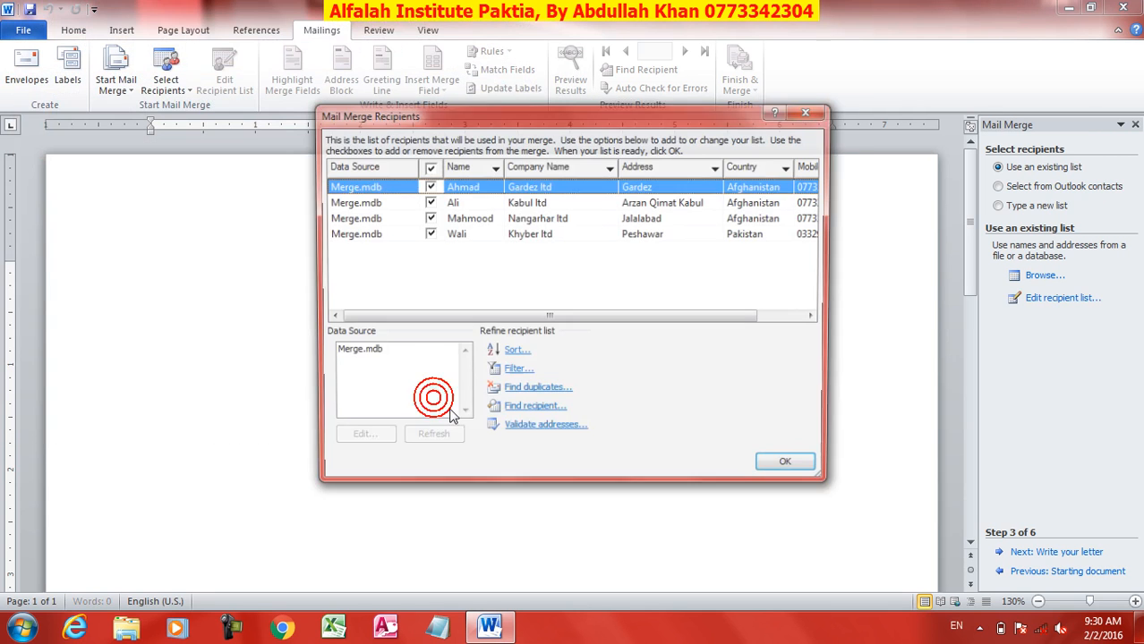
left_click(792, 468)
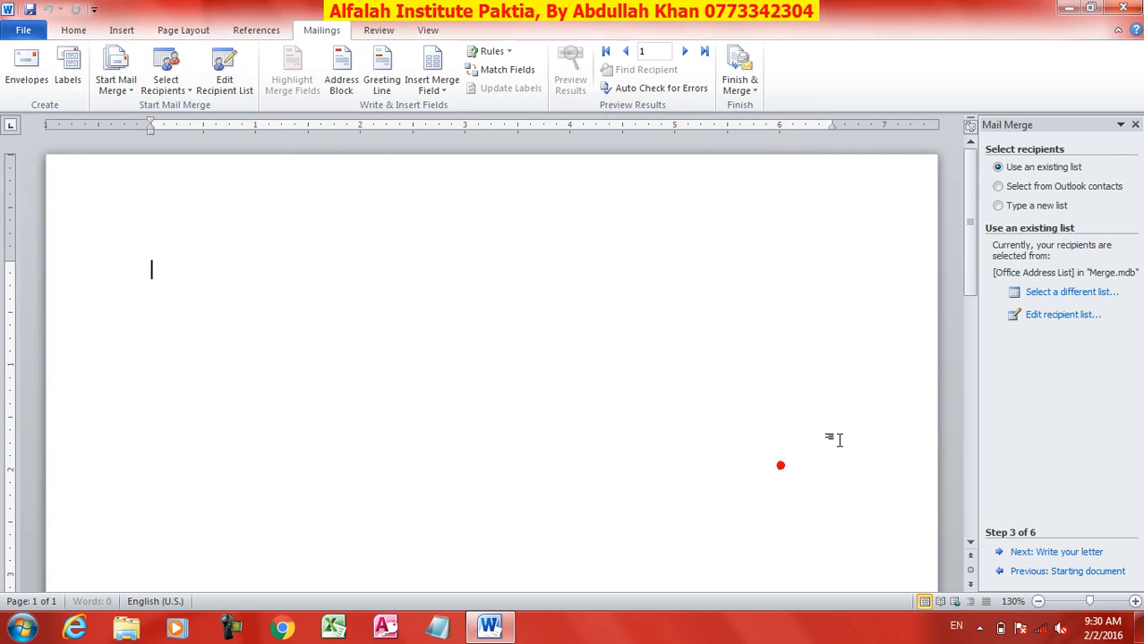
left_click(1052, 552)
Step: Insert the address block and, on the next line, the greeting line
left_click(1051, 247)
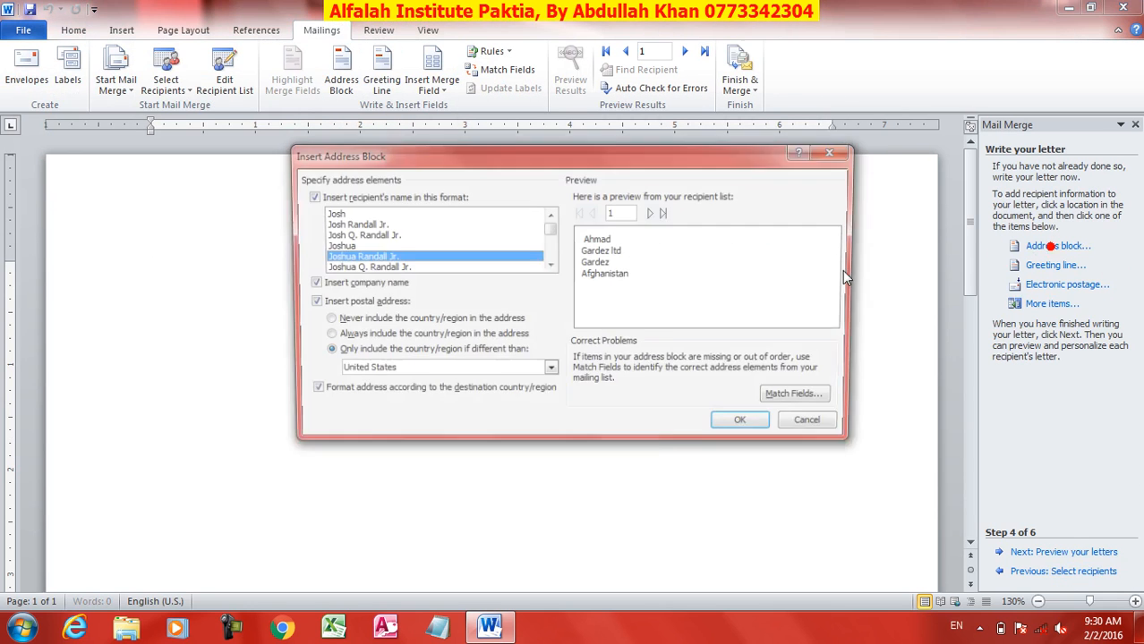
left_click(747, 427)
key("Return")
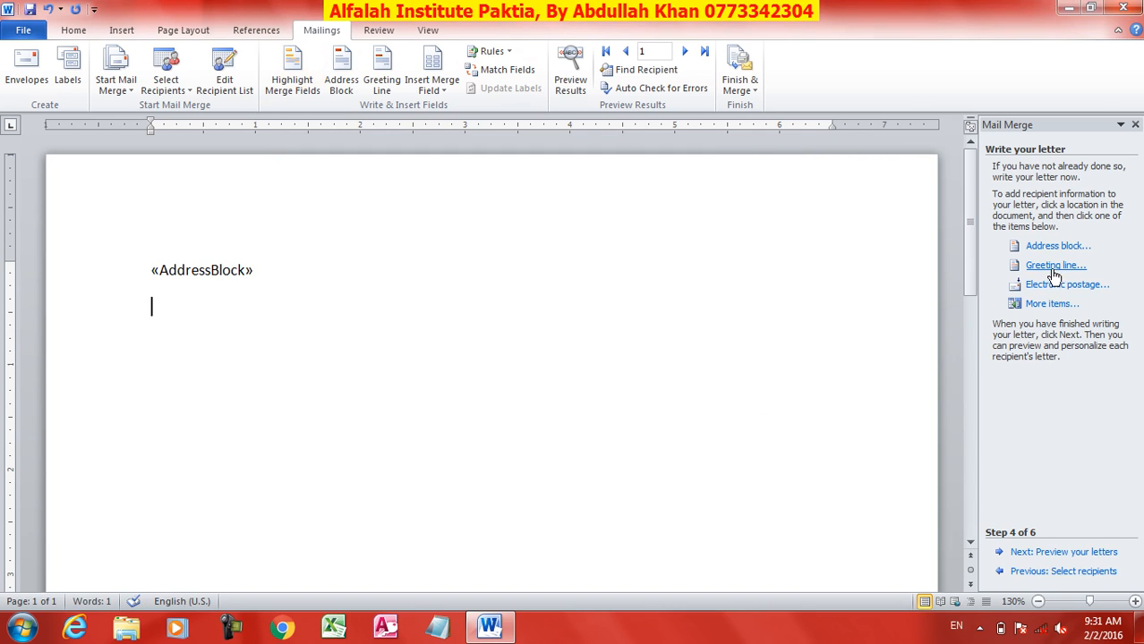
left_click(1042, 266)
left_click(641, 417)
Step: Add three sample body paragraphs below the greeting line with =rand()
key("Return")
type("=")
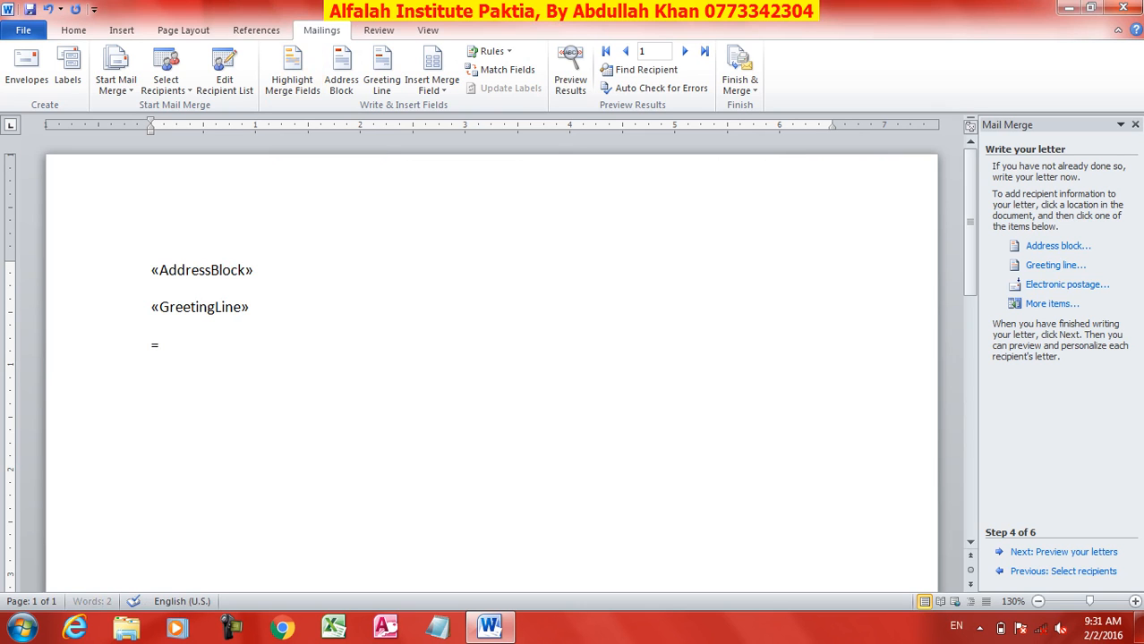
type("rand()")
key("Return")
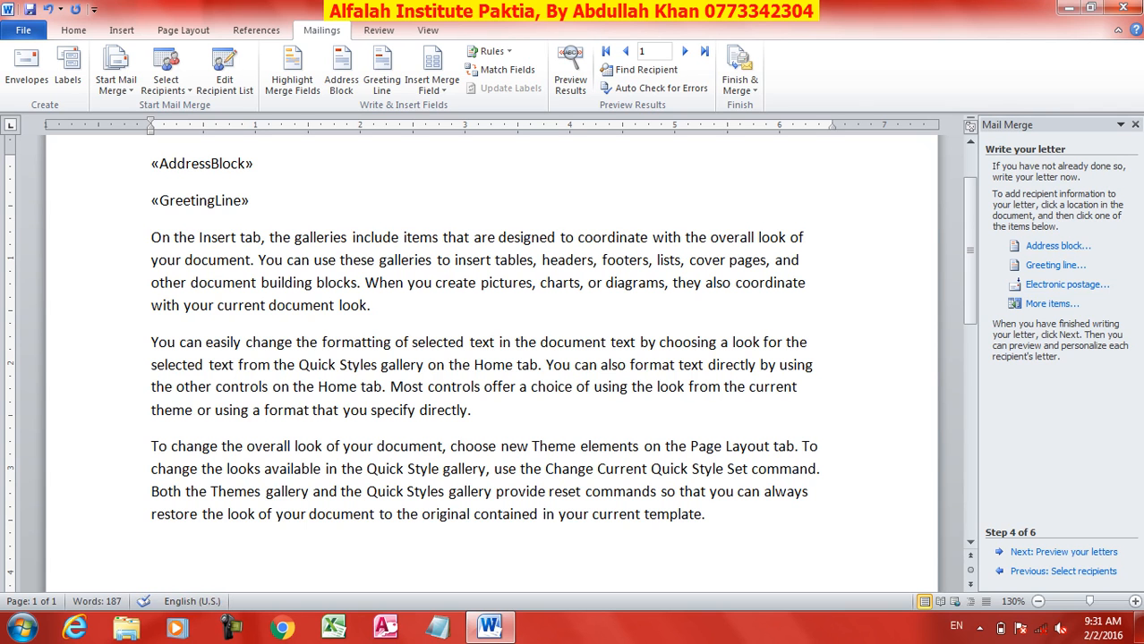
Step: Preview the merged letters, stepping forward through the recipients and then back two
left_click(1074, 552)
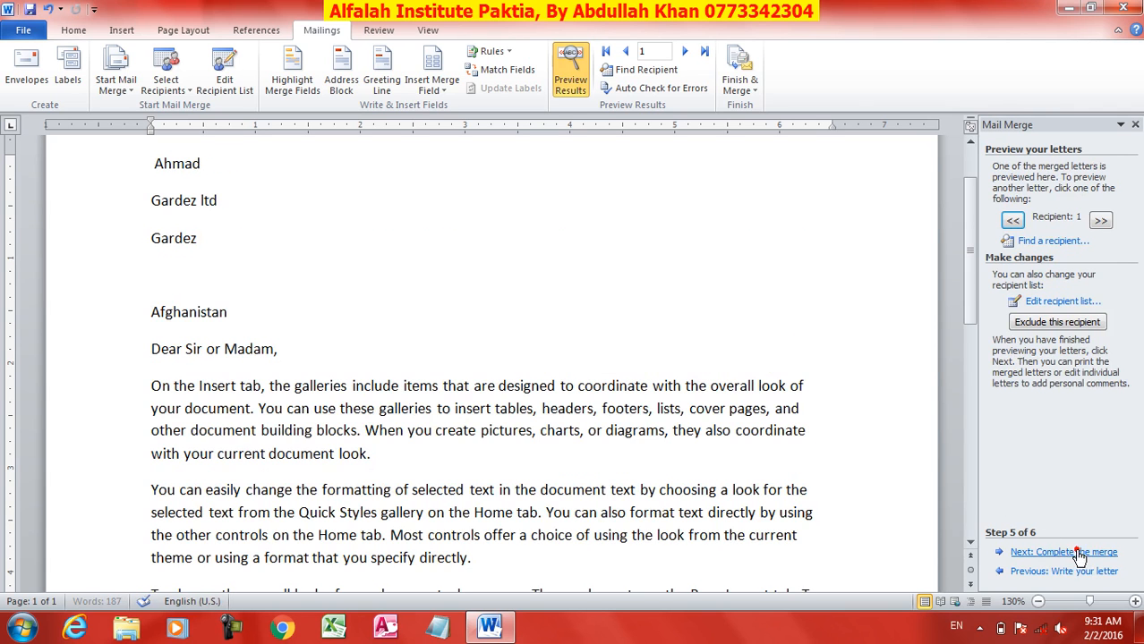
left_click(1100, 220)
left_click(1100, 220)
left_click(1100, 220)
left_click(1011, 221)
left_click(1011, 220)
left_click(1012, 220)
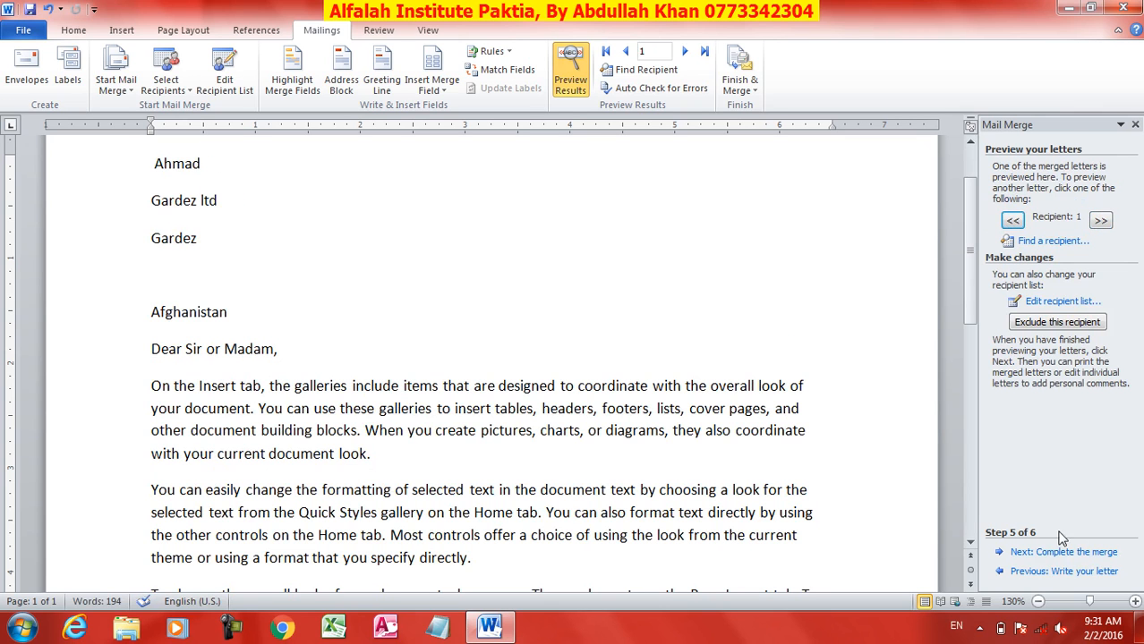
Step: Complete the merge without choosing a finishing option, close the wizard pane, and close the document
left_click(1046, 552)
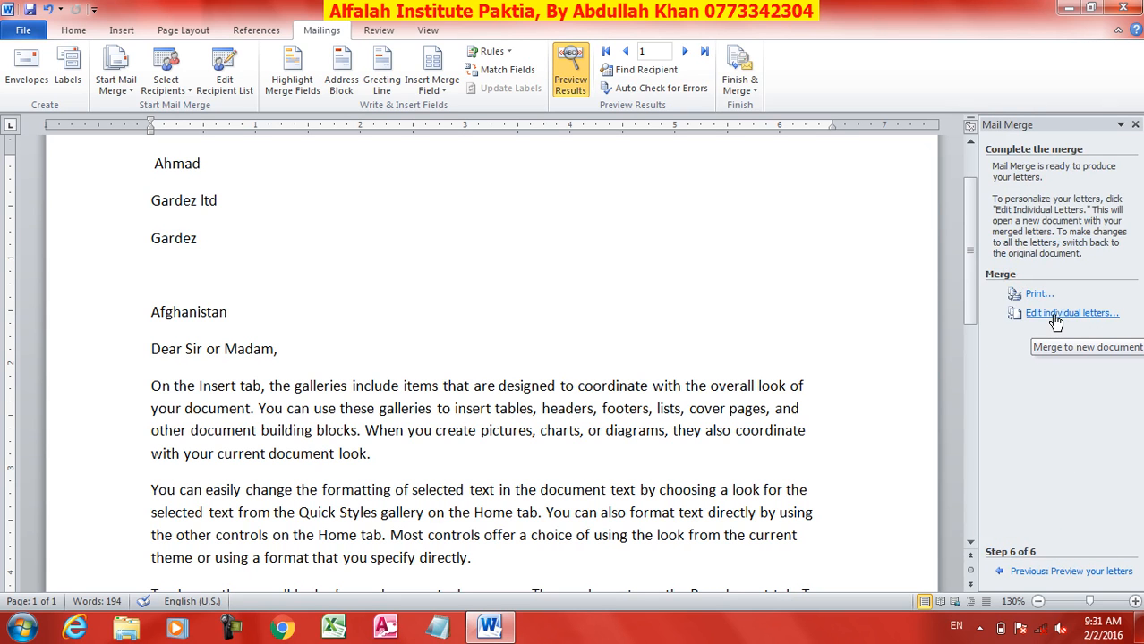
left_click(740, 90)
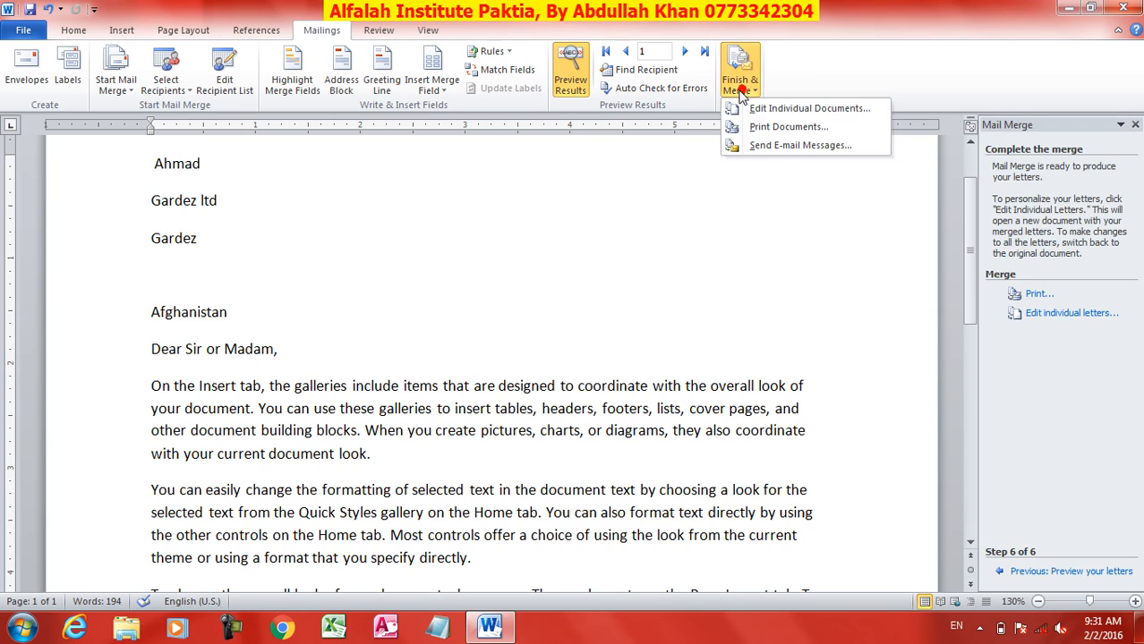
left_click(859, 258)
left_click(1135, 124)
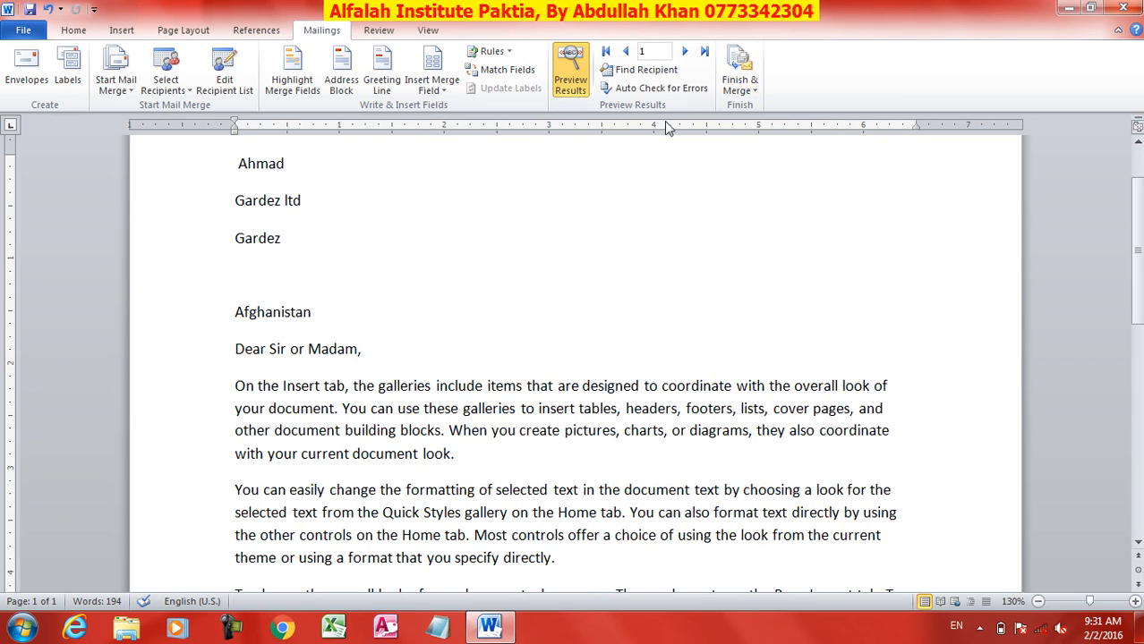
left_click(375, 30)
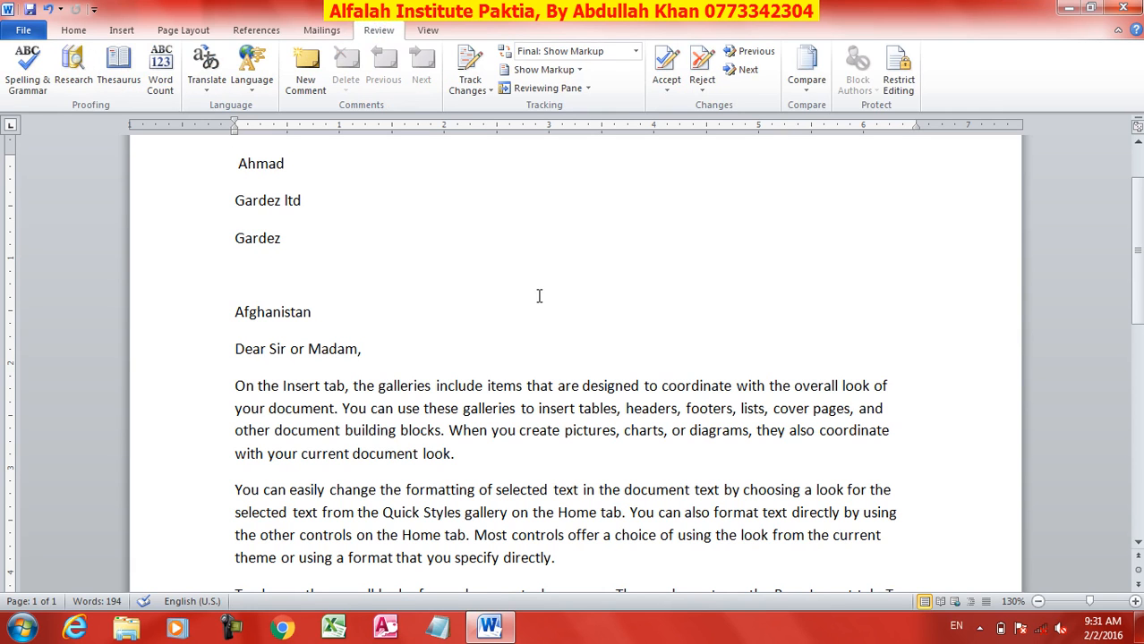
left_click(1137, 7)
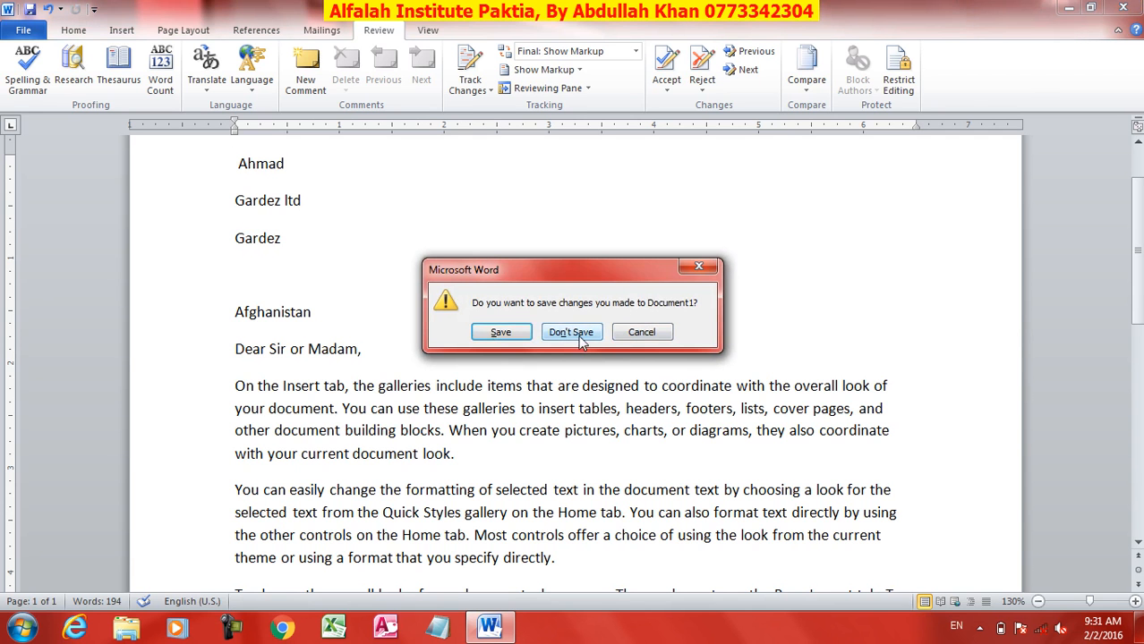